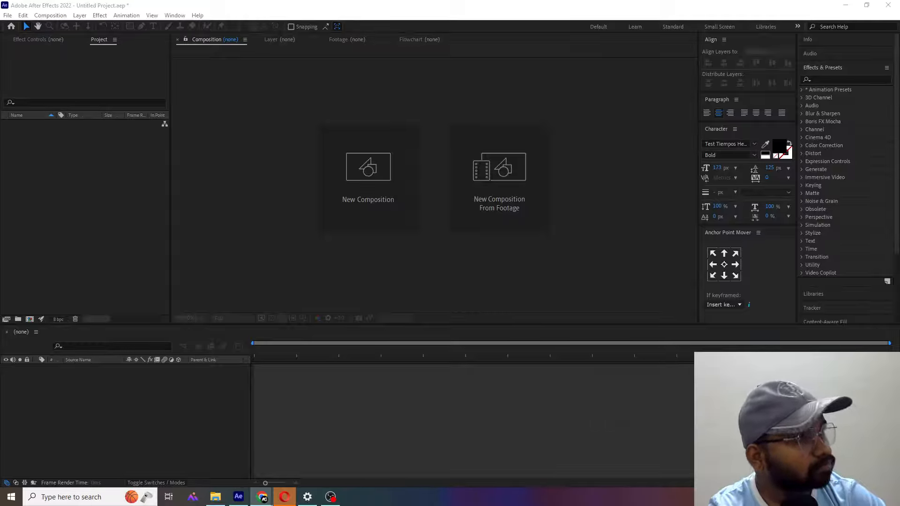
left_click_drag(899, 115, 718, 142)
left_click(899, 142)
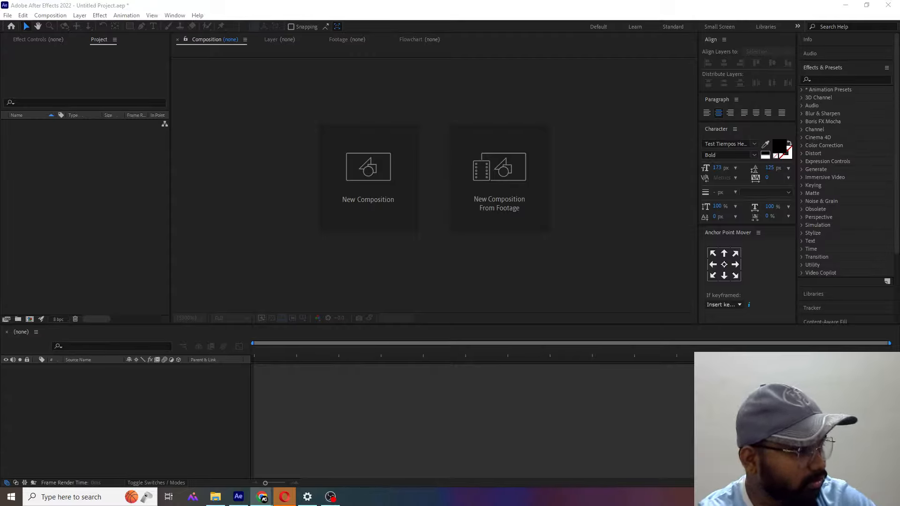
scroll(434, 182, "up", 1)
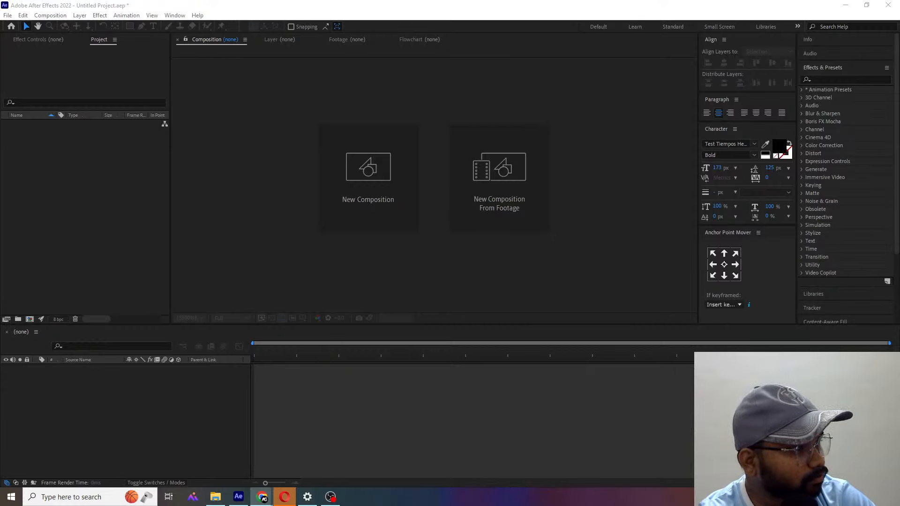
left_click_drag(899, 47, 587, 109)
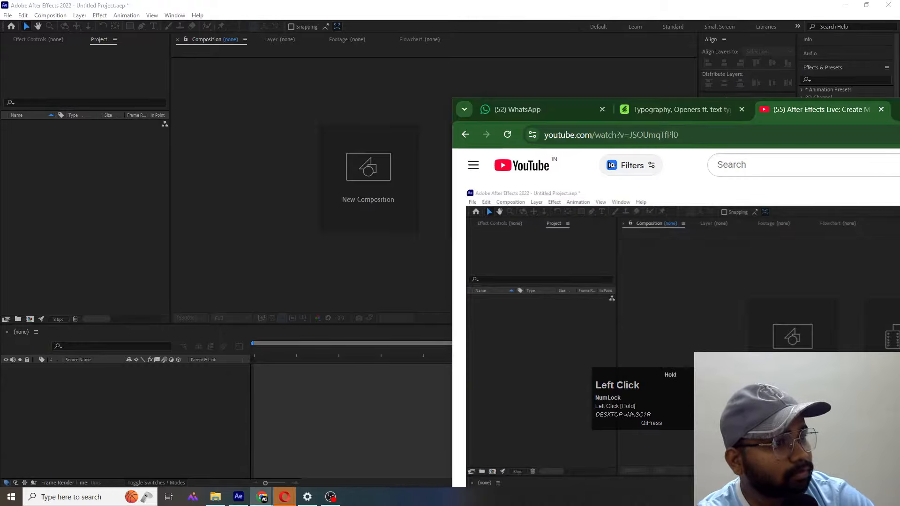
left_click_drag(815, 102, 891, 23)
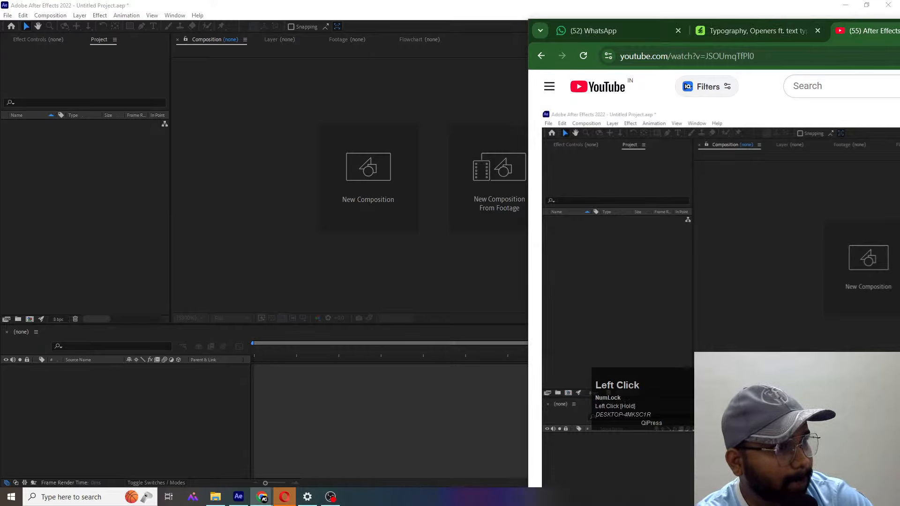
left_click_drag(899, 24, 899, 113)
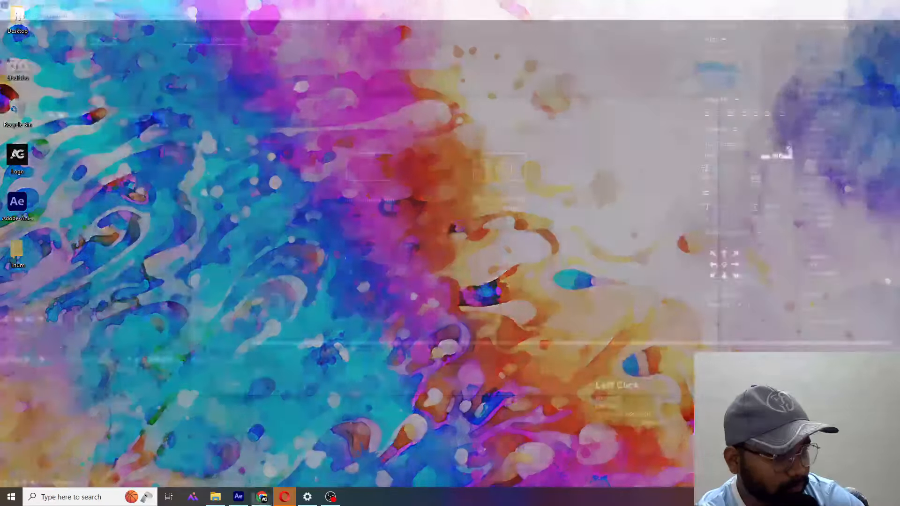
left_click(361, 256)
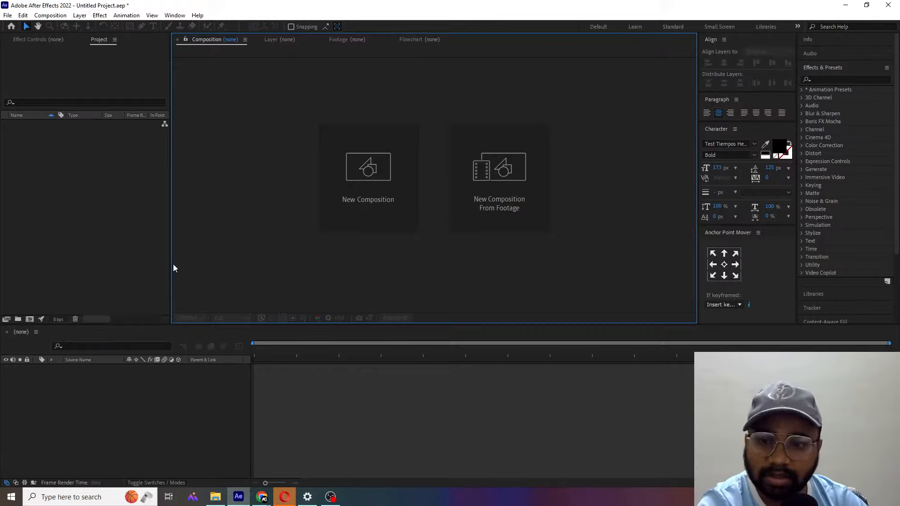
left_click(124, 256)
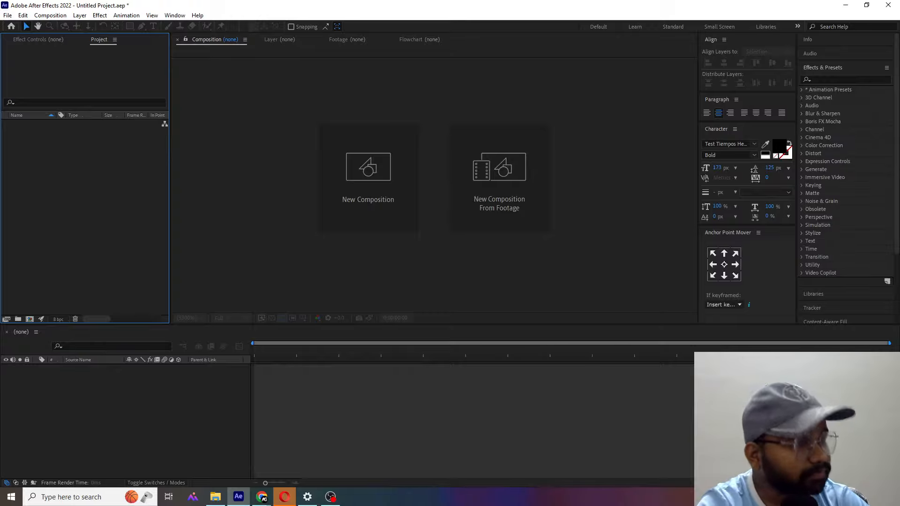
left_click(262, 497)
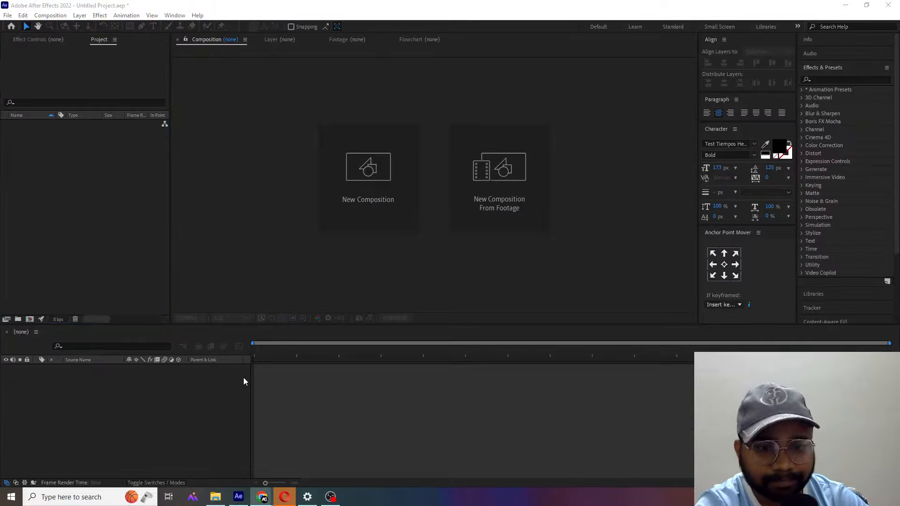
left_click(337, 419)
left_click(253, 260)
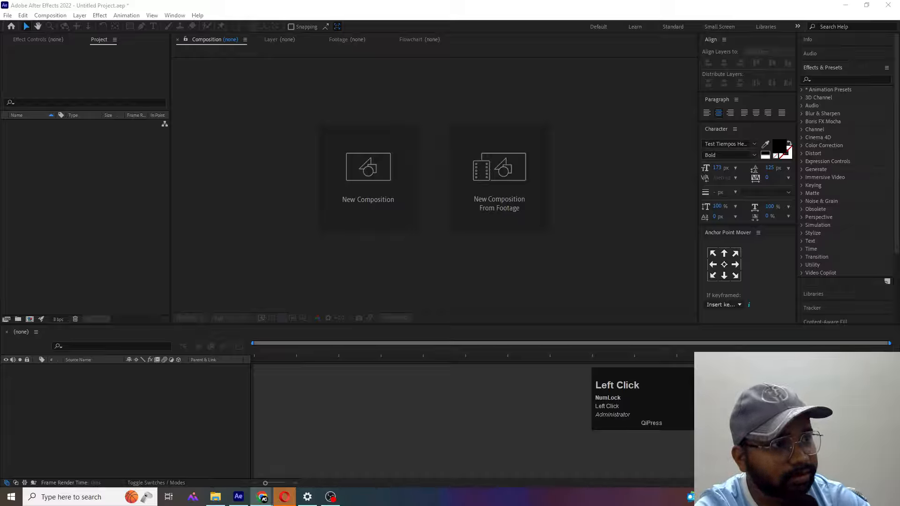
type("fre")
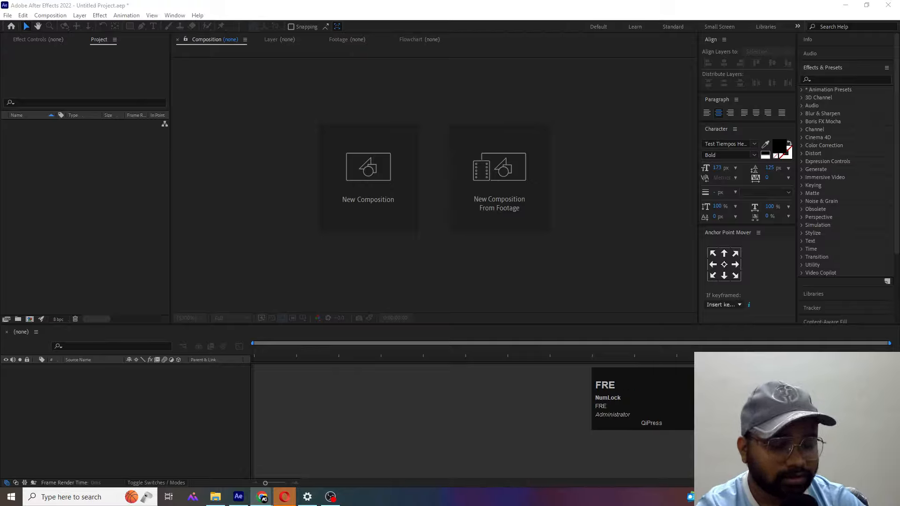
key("Return")
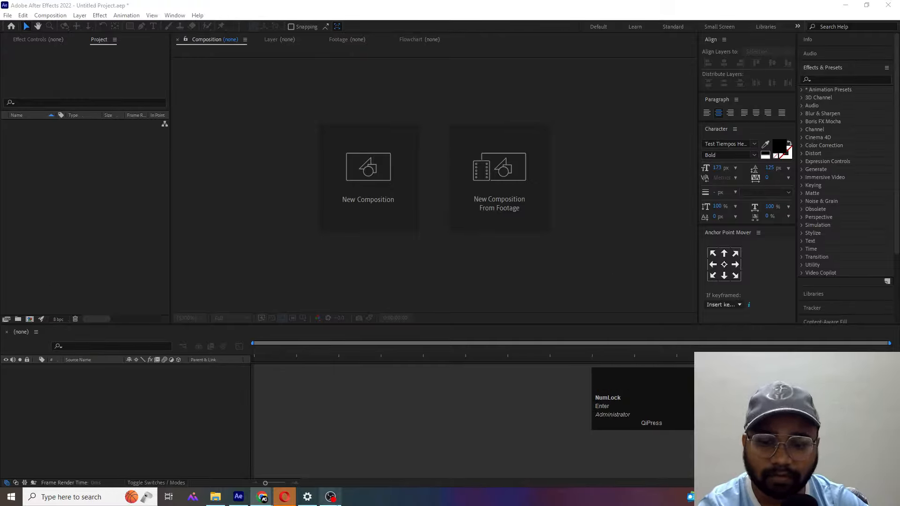
- Switch to the Chrome window showing YouTube Studio and open the Freepik site in a new tab
mouse_move(265, 495)
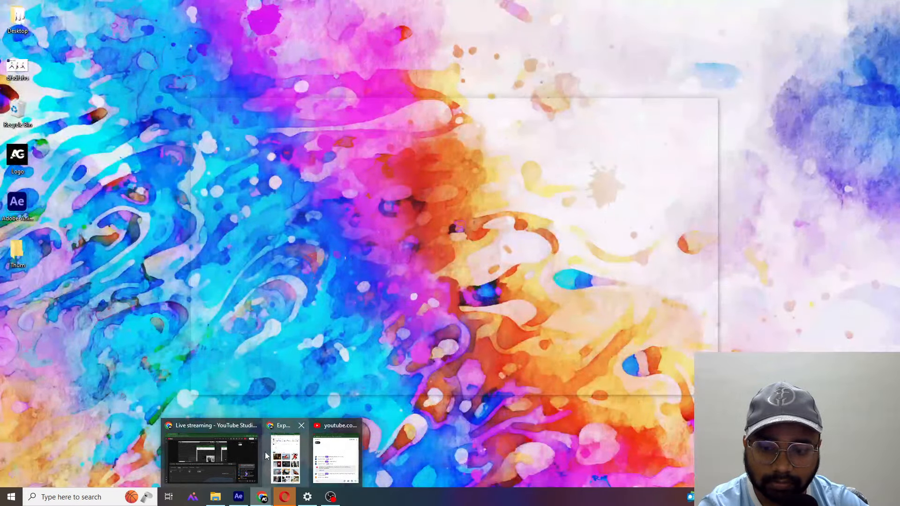
left_click(265, 456)
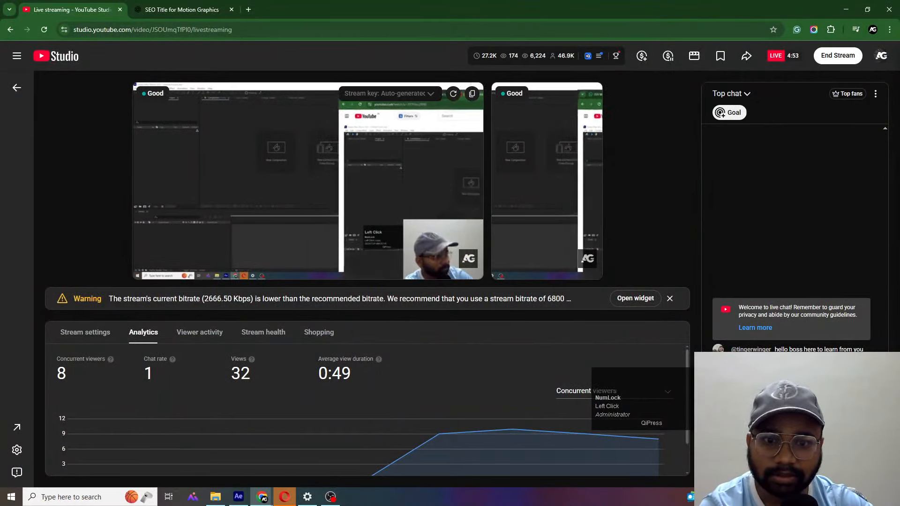
left_click(248, 10)
type("free")
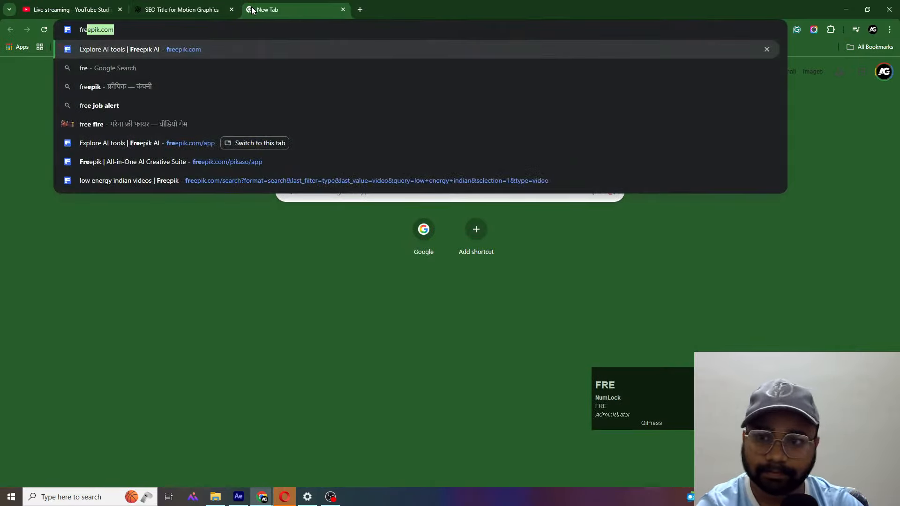
key("Return")
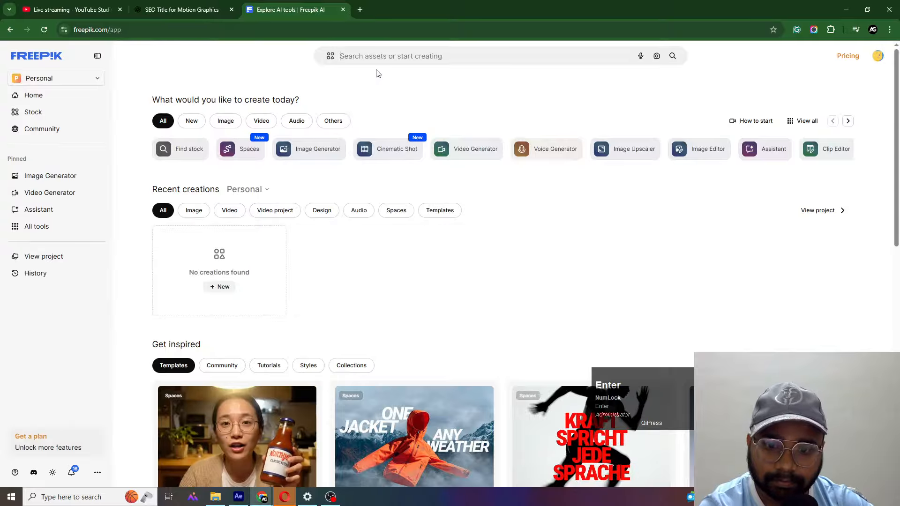
- Search Freepik's assets for "digital marketing"
left_click(375, 69)
type("digital")
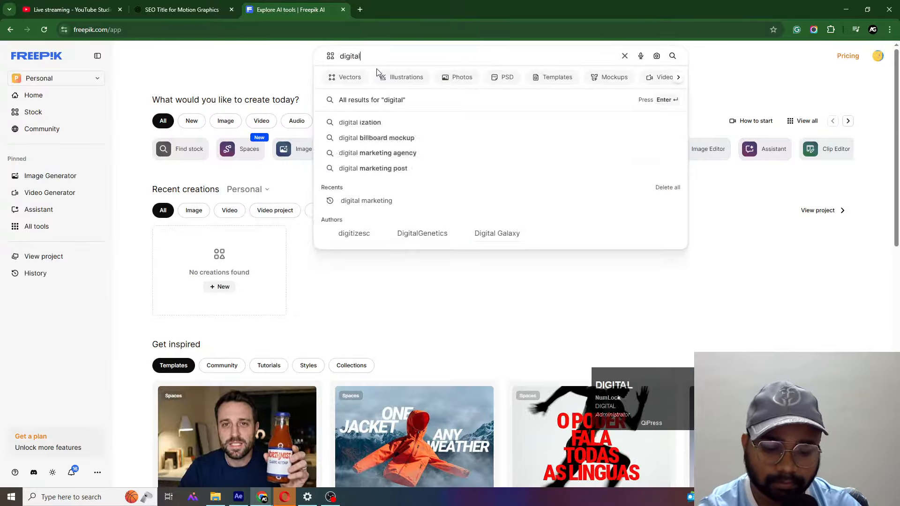
type(" marketing")
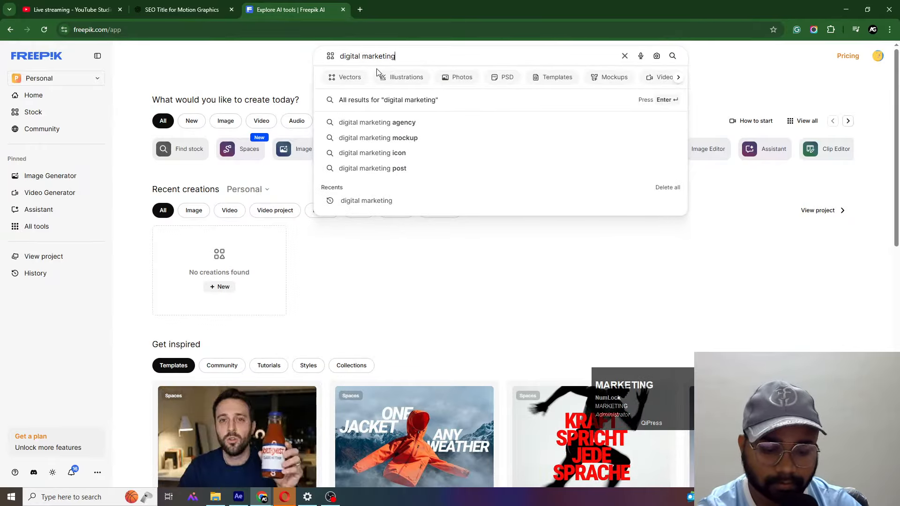
key("Return")
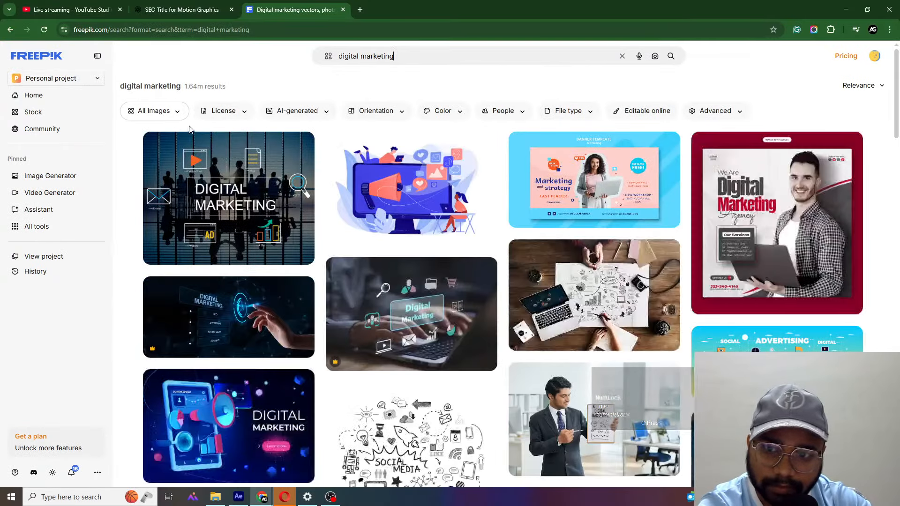
- Restrict the digital marketing results to vectors with a free license
left_click(171, 111)
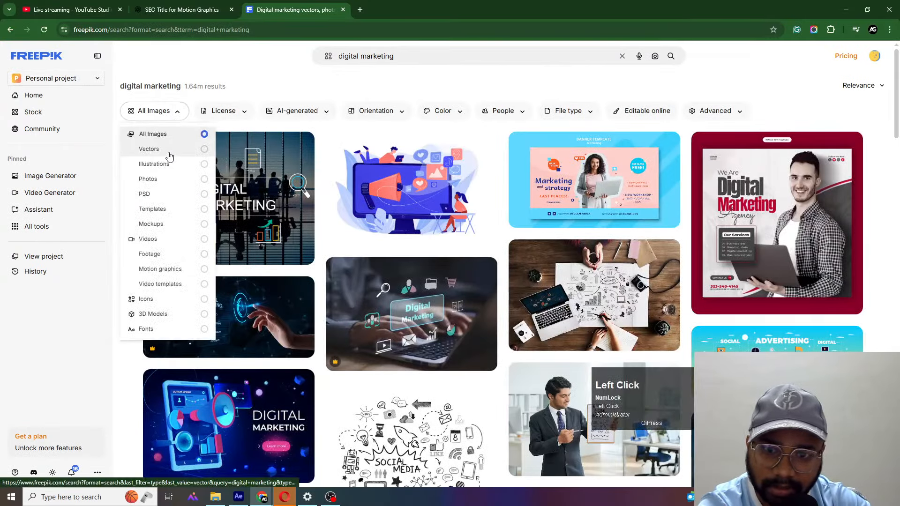
left_click(169, 156)
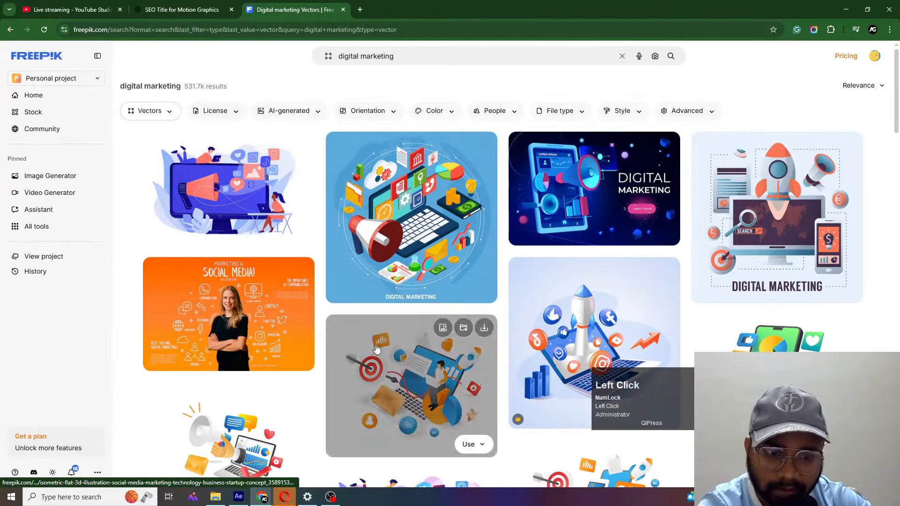
scroll(377, 354, "down", 1)
scroll(376, 354, "down", 6)
scroll(231, 82, "up", 4)
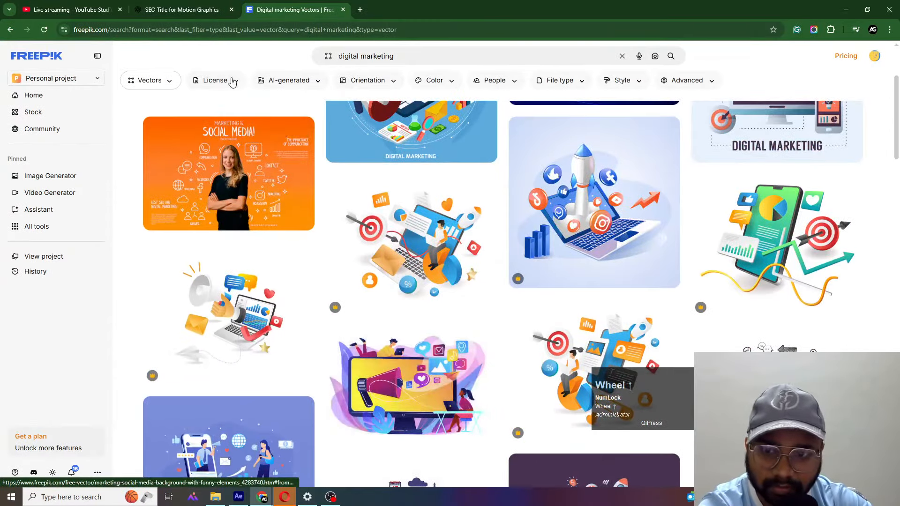
left_click(229, 84)
left_click(211, 103)
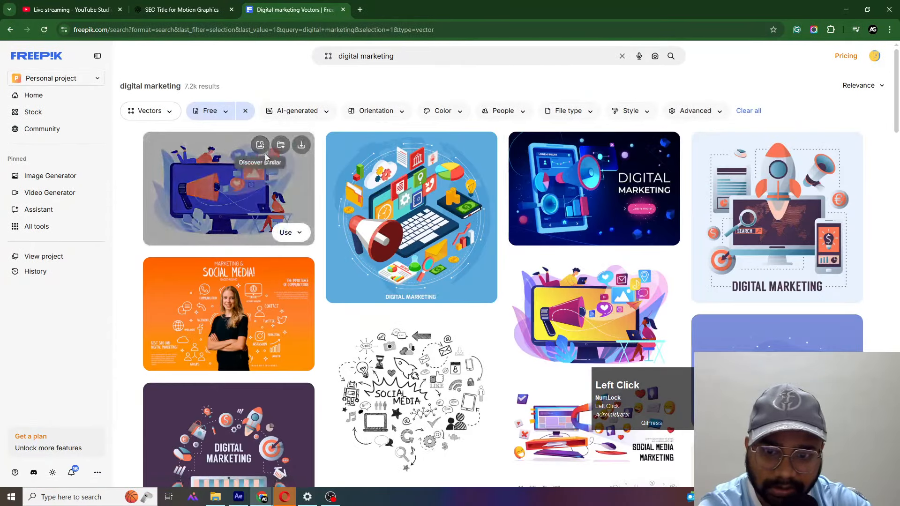
- Look through the free digital marketing vectors, and replace the search term with "online shopping"
scroll(560, 397, "down", 1)
scroll(560, 397, "down", 12)
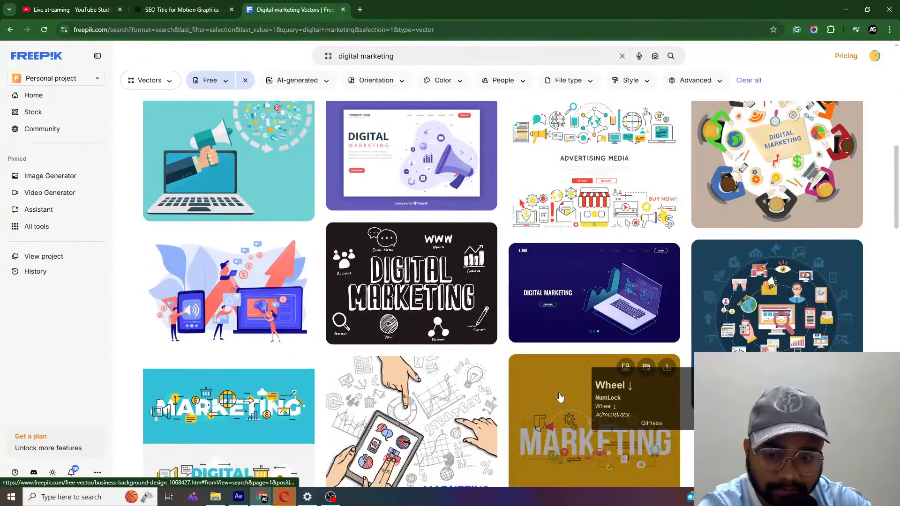
scroll(558, 395, "down", 10)
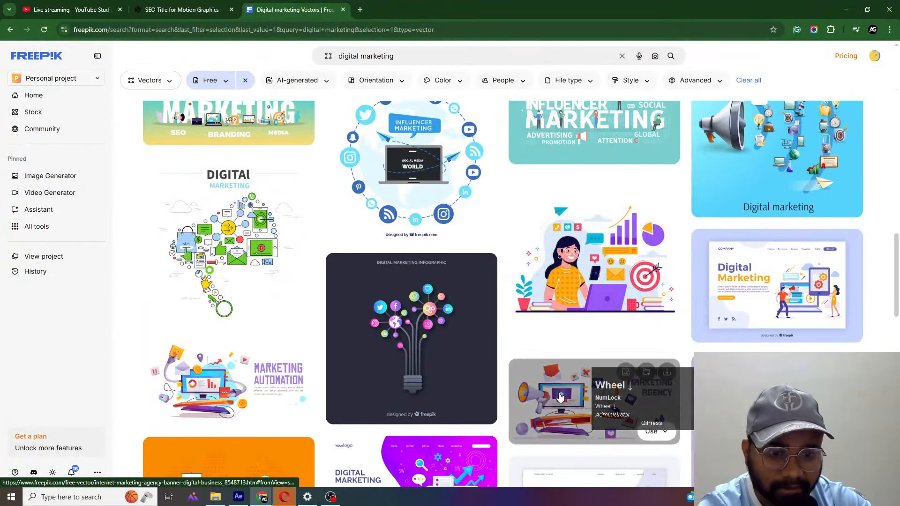
scroll(558, 396, "down", 10)
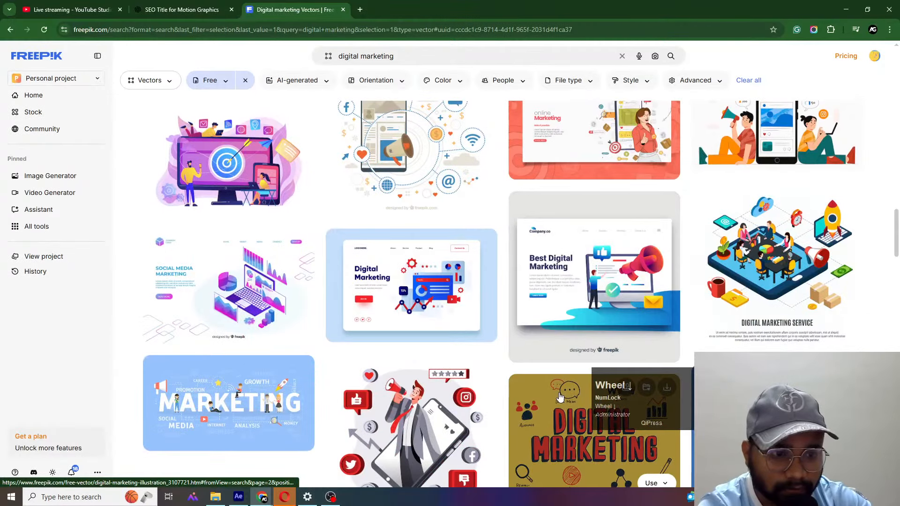
scroll(560, 398, "down", 10)
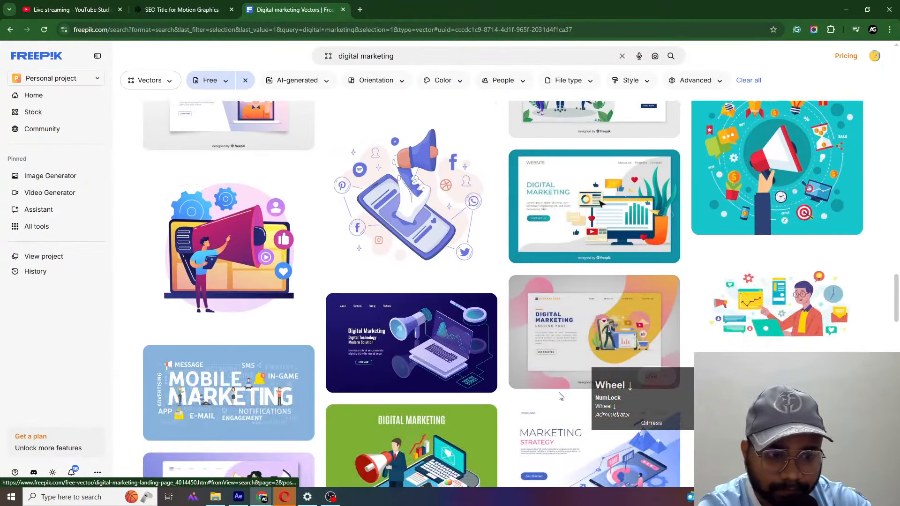
left_click(359, 56)
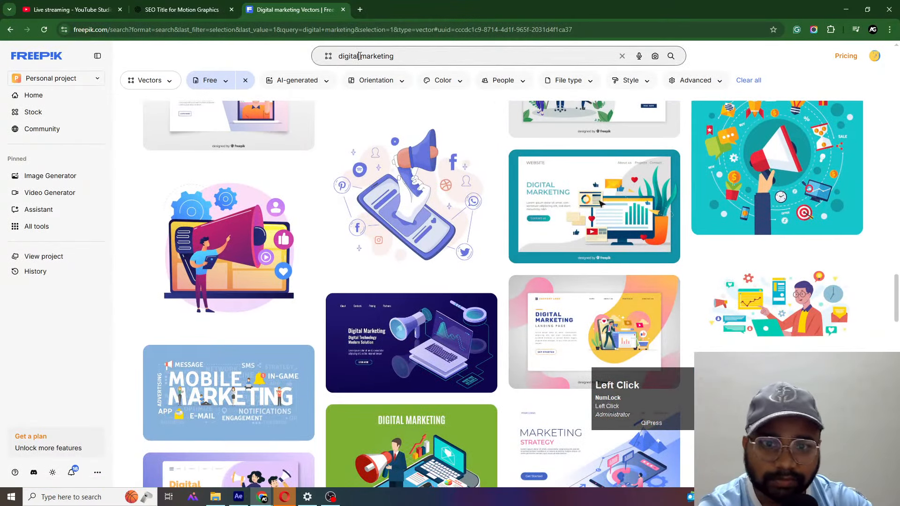
key("ctrl+a")
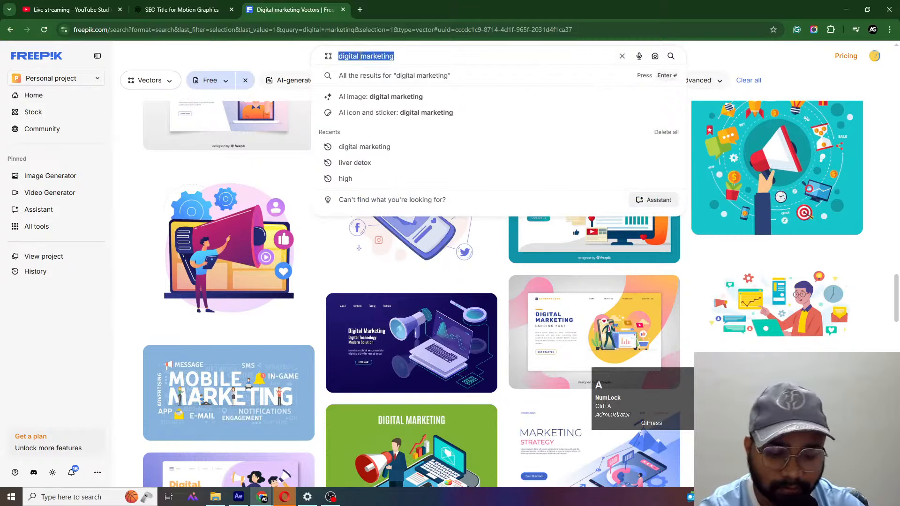
type("online sh")
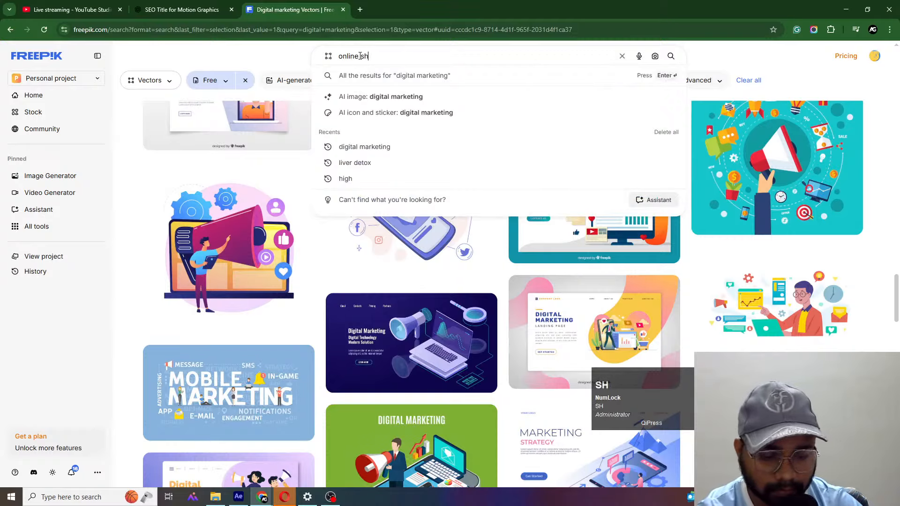
type("opping")
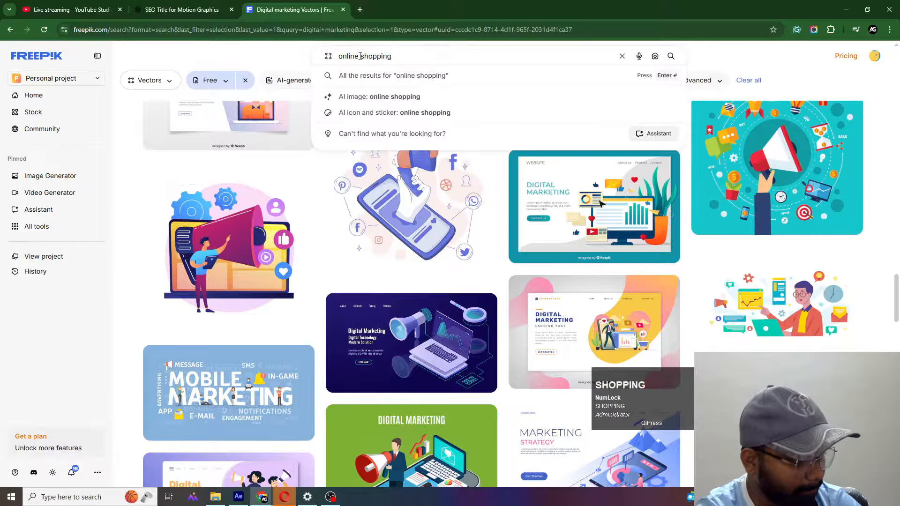
key("Return")
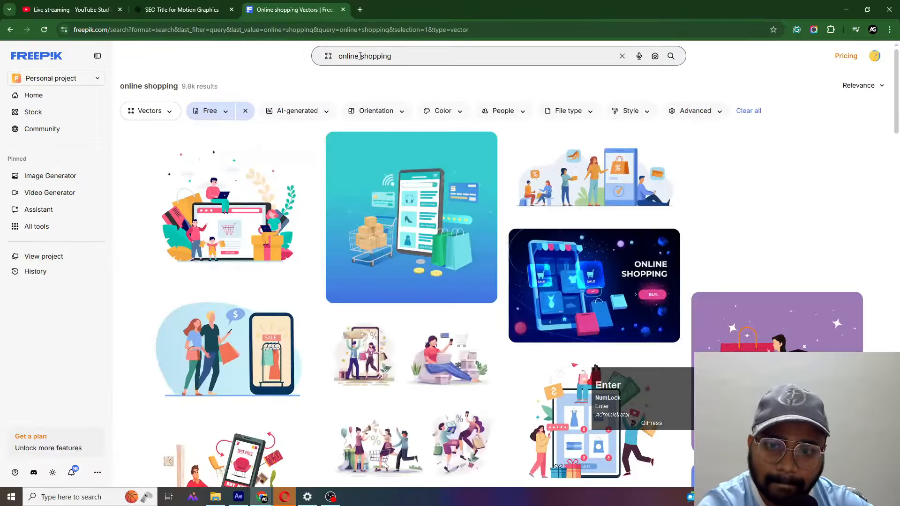
- Browse the free online shopping vectors for an illustration suitable for a motion graphics project
scroll(427, 227, "down", 10)
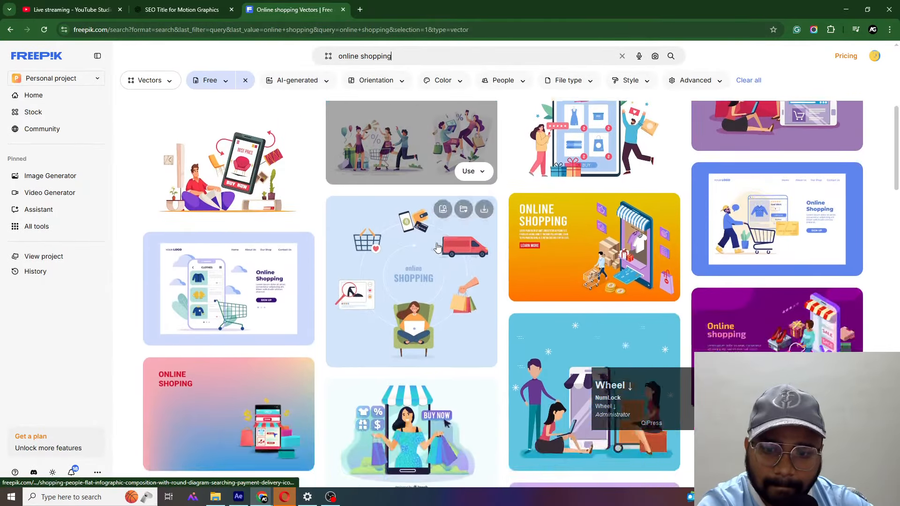
scroll(437, 247, "down", 6)
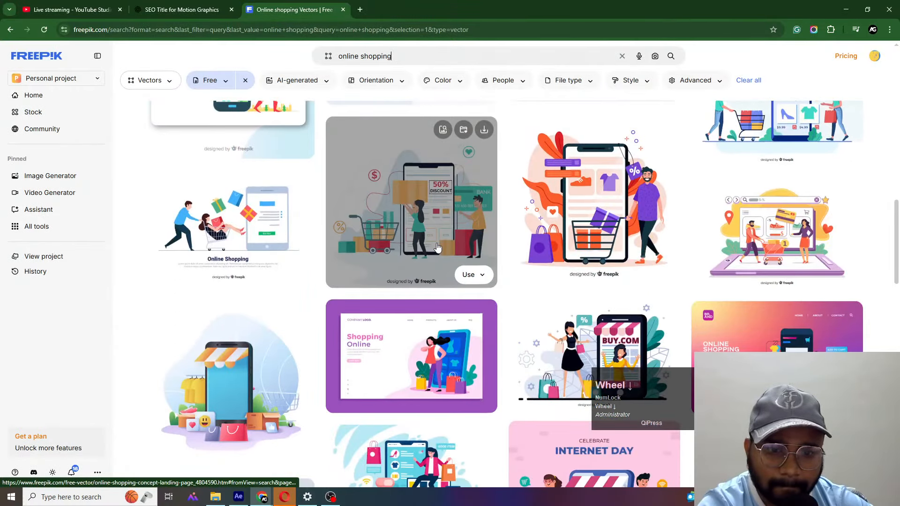
scroll(437, 247, "down", 2)
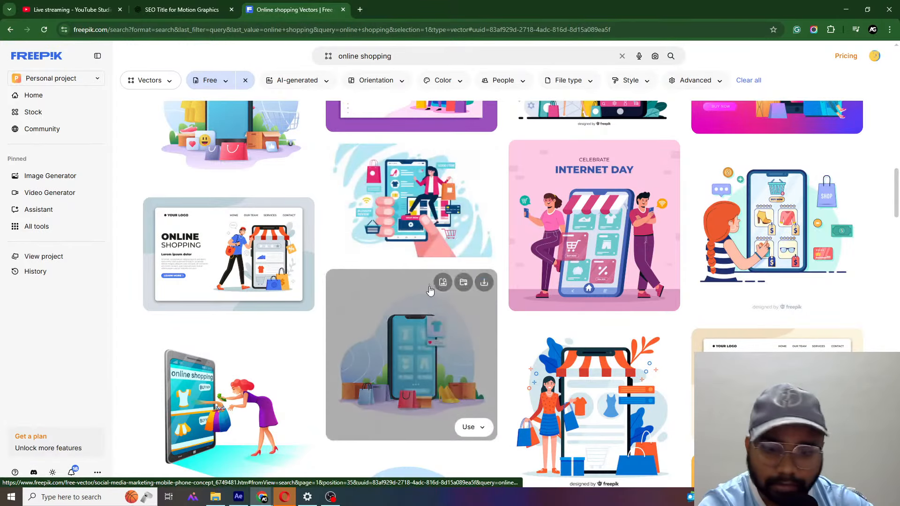
scroll(436, 310, "down", 4)
scroll(436, 309, "down", 5)
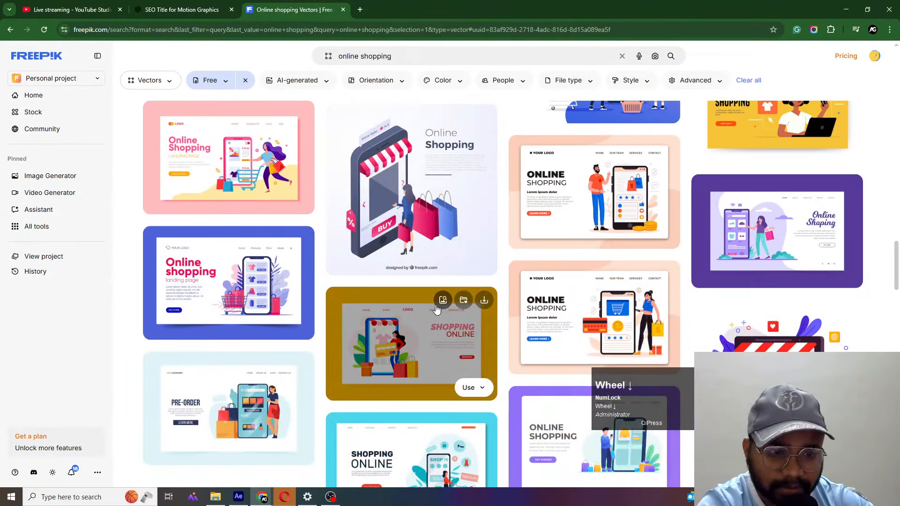
scroll(436, 308, "down", 5)
scroll(436, 308, "down", 6)
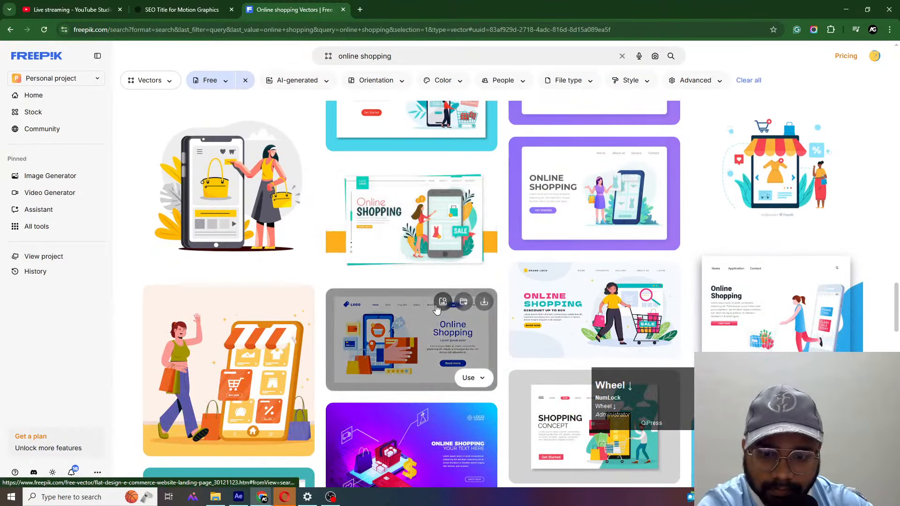
scroll(490, 426, "down", 6)
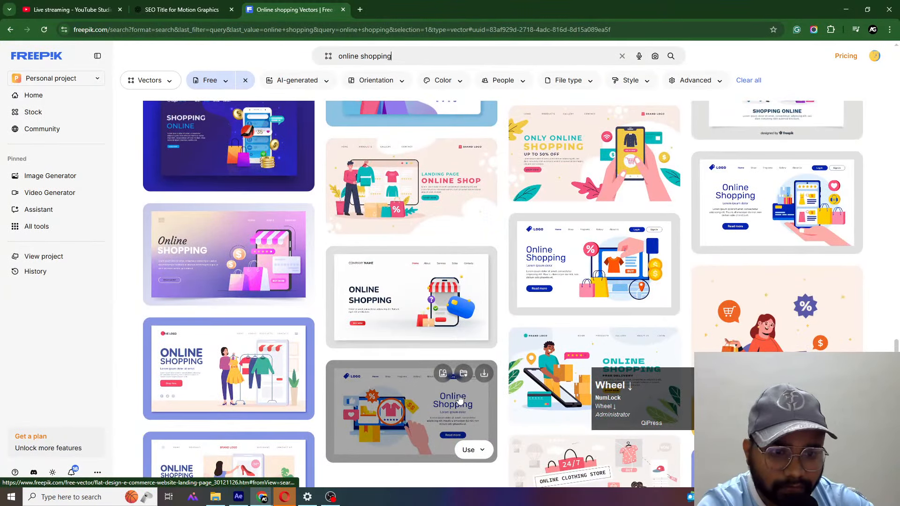
scroll(459, 399, "down", 7)
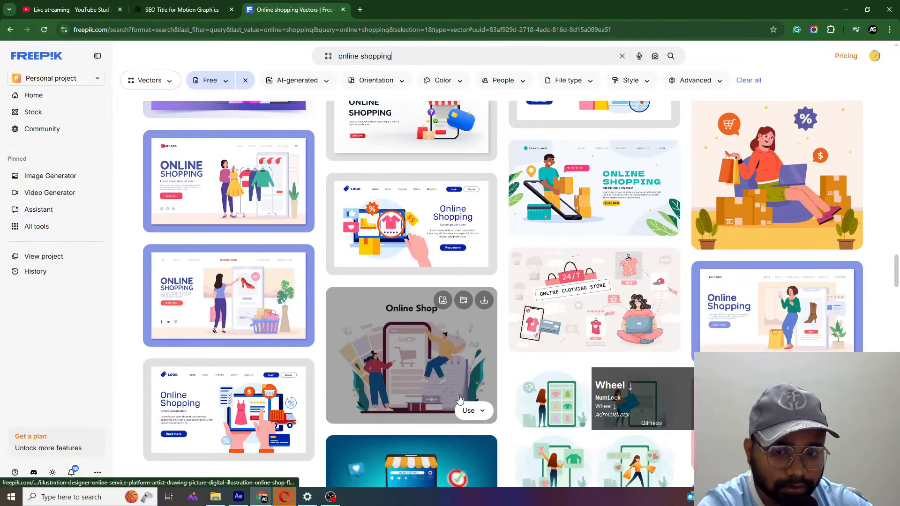
scroll(459, 399, "down", 3)
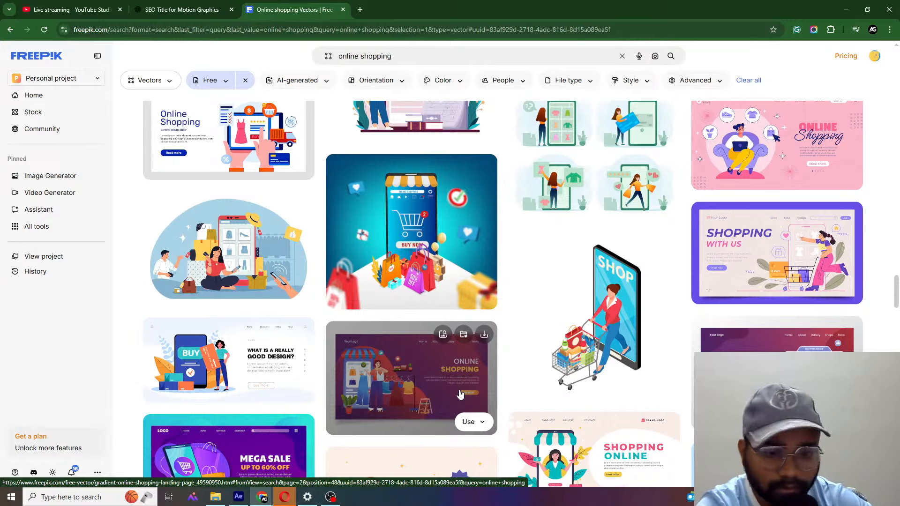
scroll(460, 395, "down", 10)
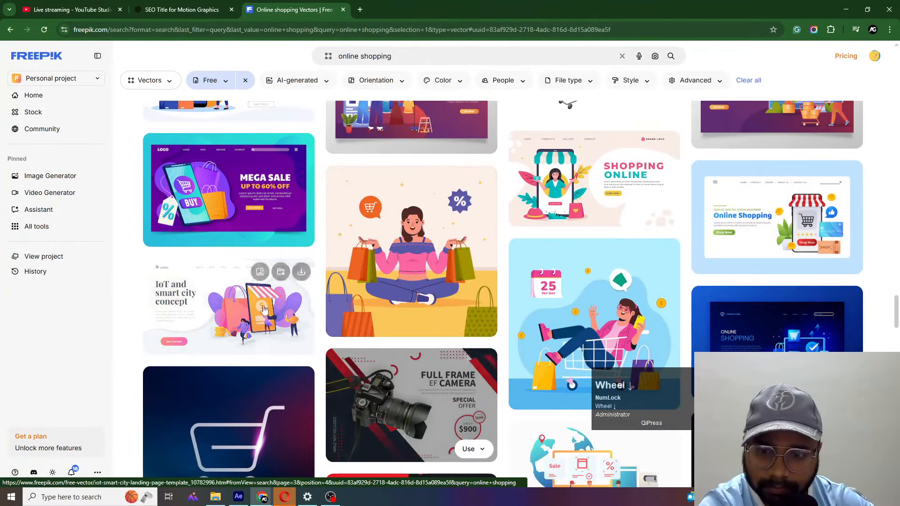
scroll(256, 303, "down", 4)
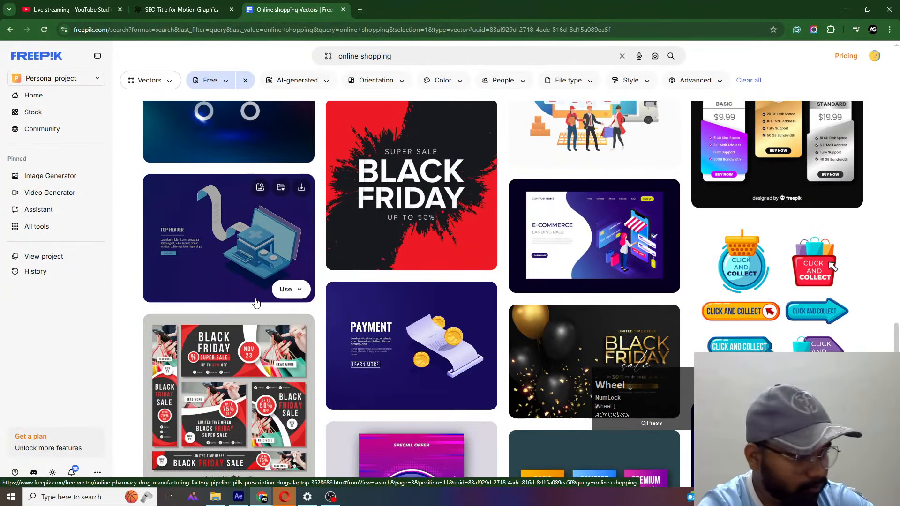
scroll(391, 311, "down", 2)
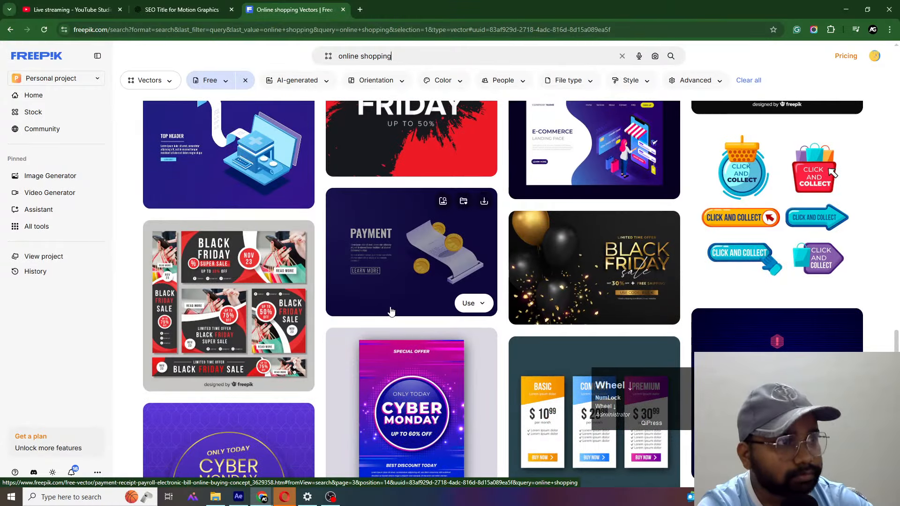
scroll(391, 311, "down", 9)
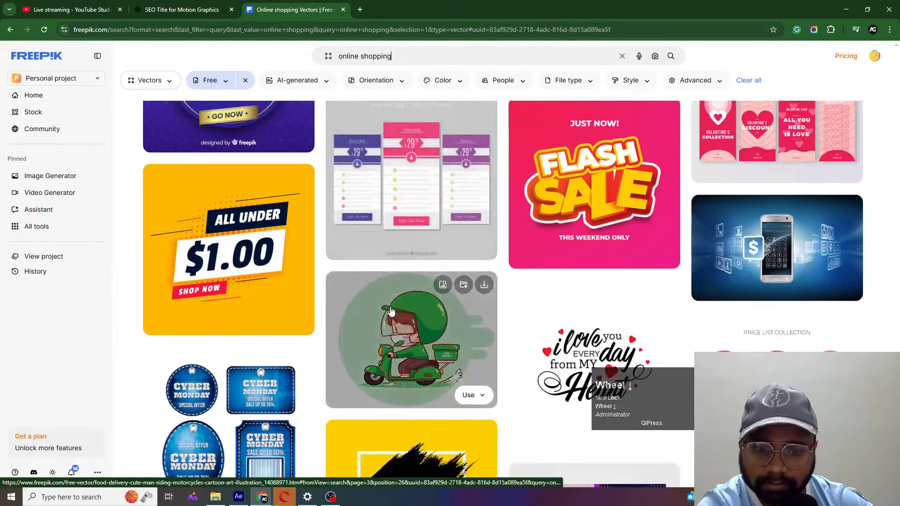
scroll(391, 311, "down", 14)
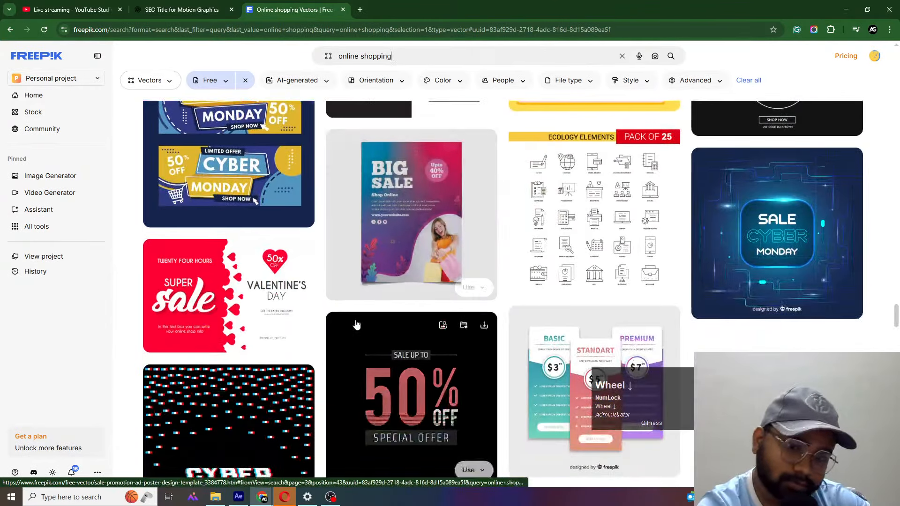
scroll(357, 324, "down", 3)
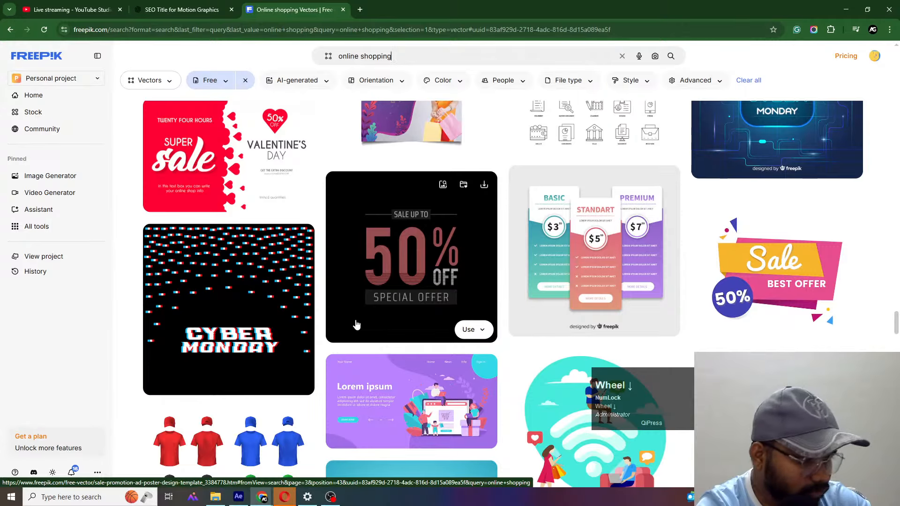
scroll(356, 324, "down", 4)
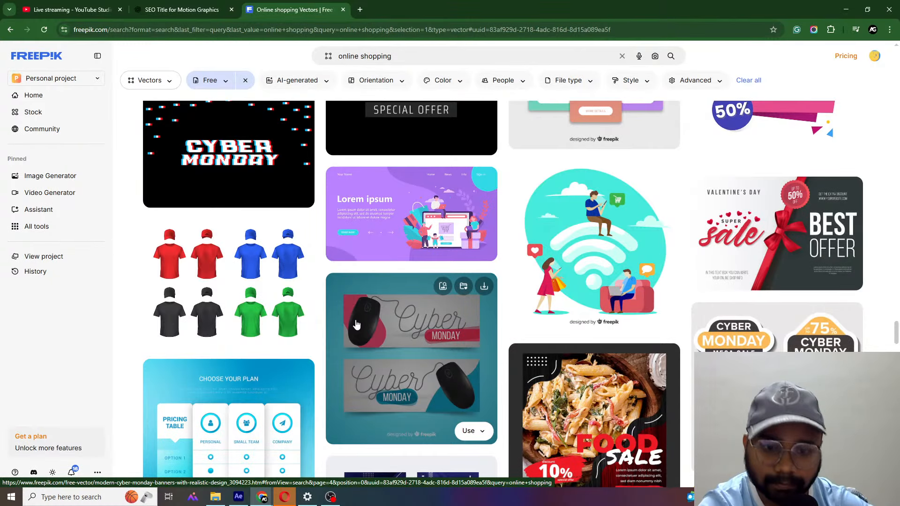
scroll(356, 324, "down", 14)
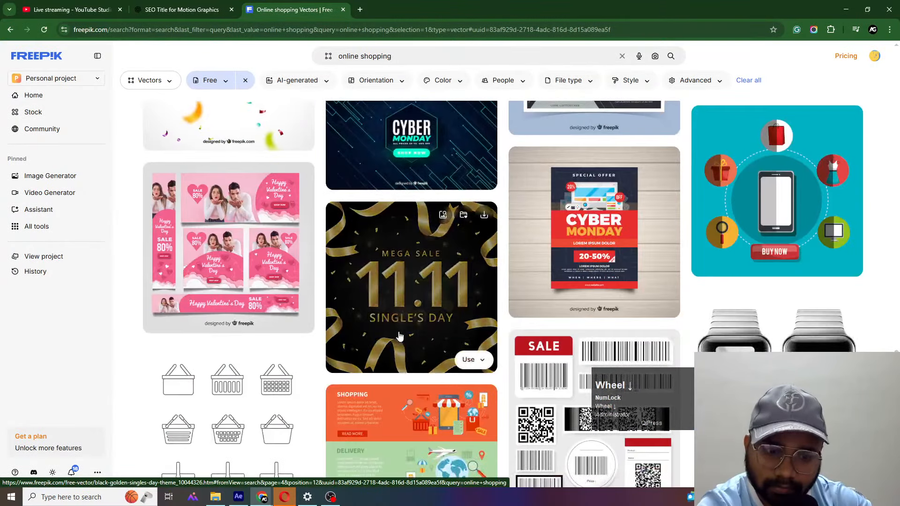
- Return to the start of the online shopping results and review the first vectors again
scroll(399, 335, "up", 15)
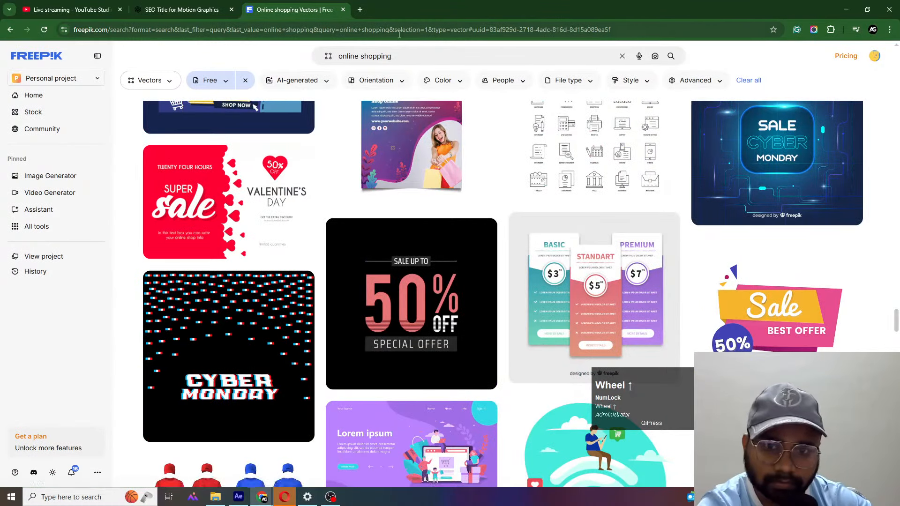
scroll(447, 82, "up", 10)
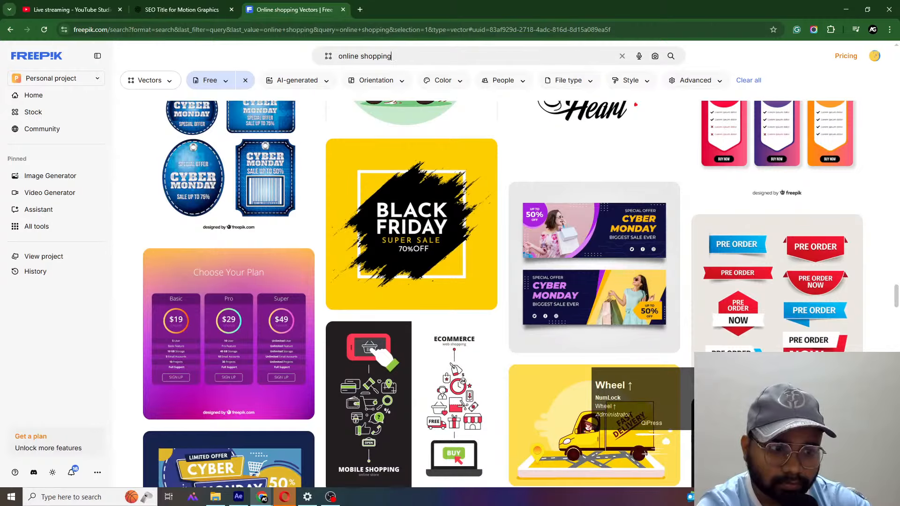
scroll(273, 202, "up", 2)
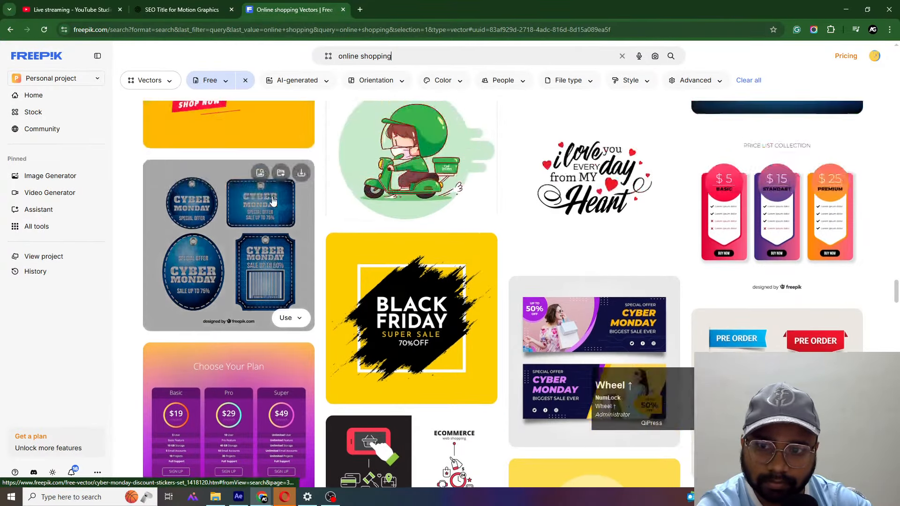
scroll(273, 202, "up", 10)
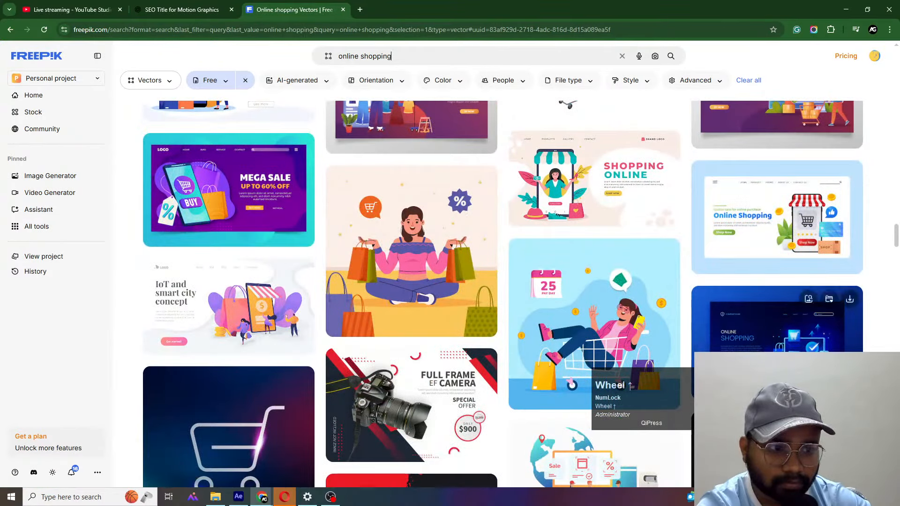
left_click_drag(895, 236, 897, 58)
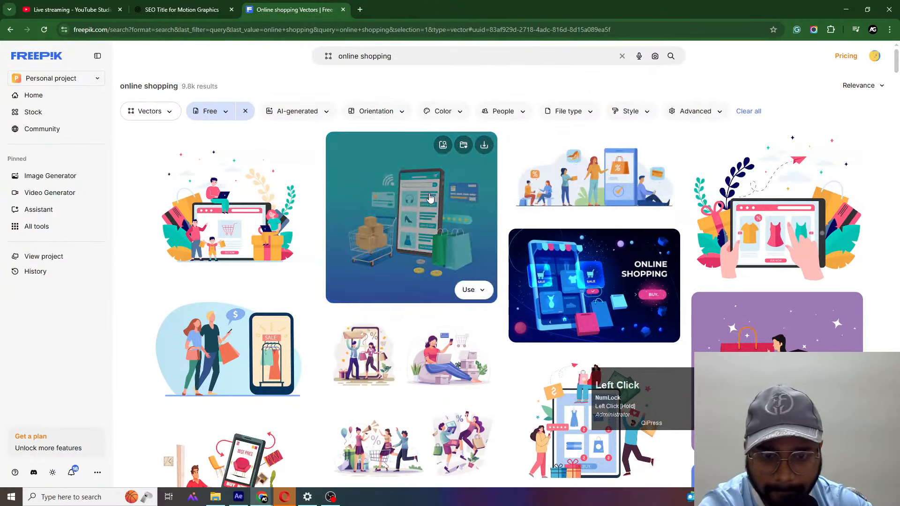
scroll(437, 221, "down", 3)
scroll(437, 220, "down", 15)
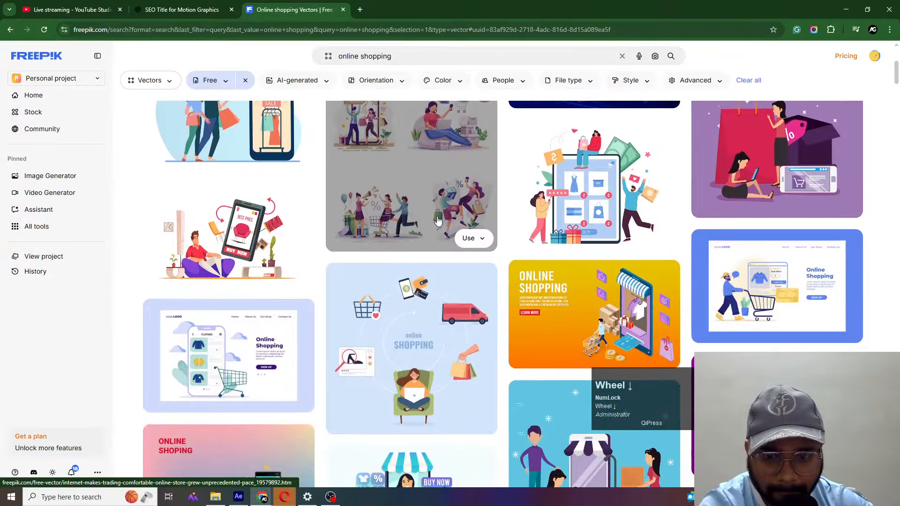
scroll(444, 232, "down", 2)
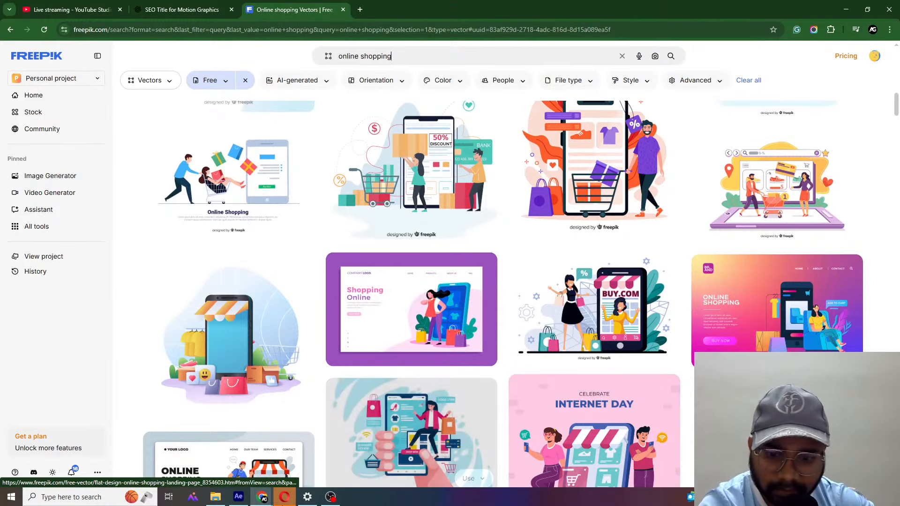
- Switch to After Effects and create a 1920 × 1080 px, 30 fps composition named "Main Animation"
left_click(238, 496)
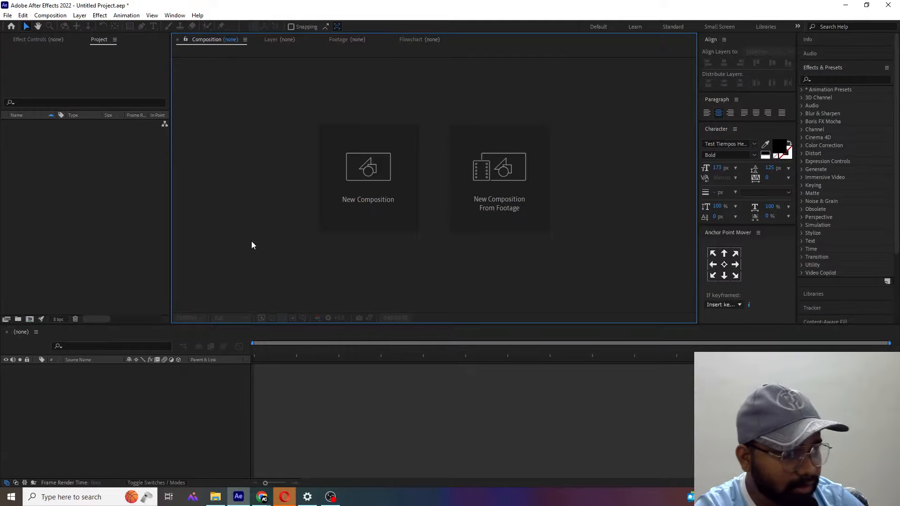
left_click(348, 218)
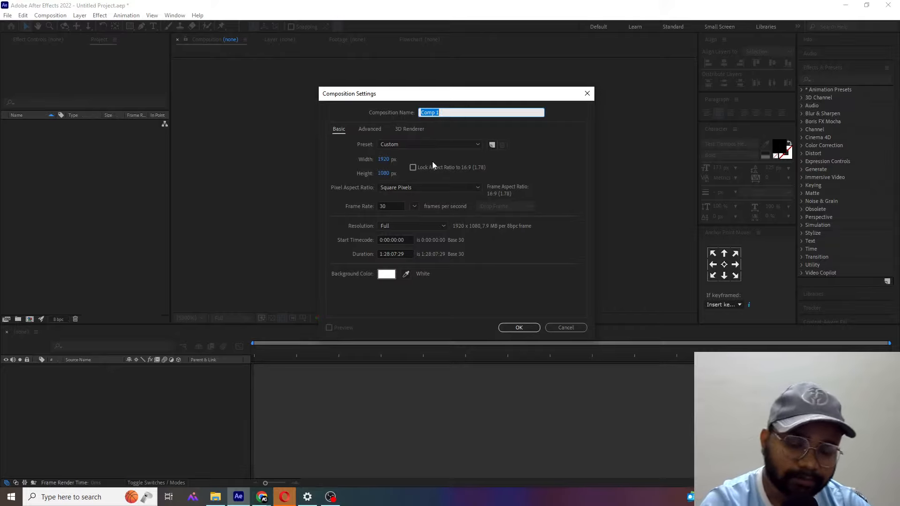
type("Main ")
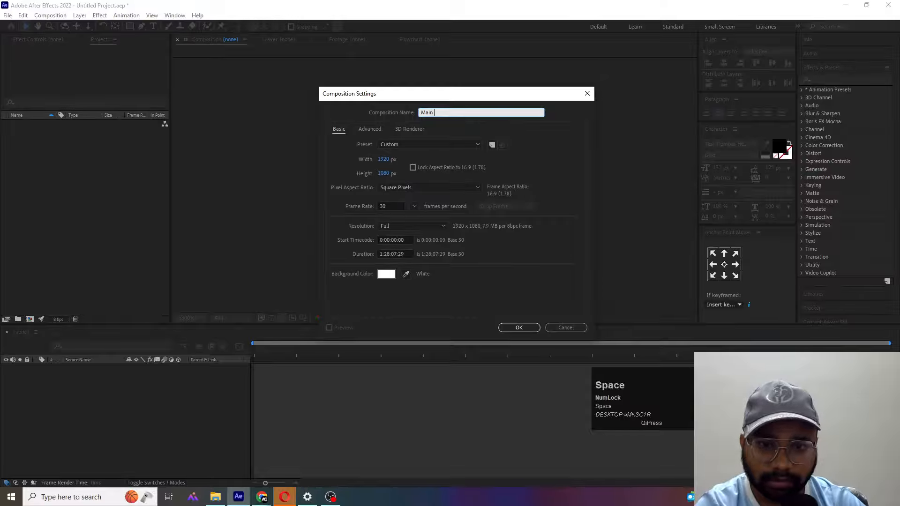
type("Animat")
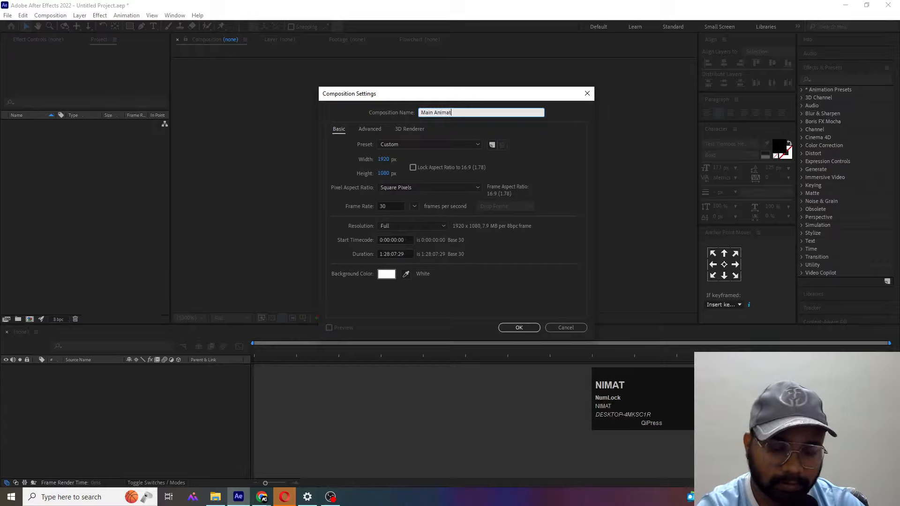
type("ion")
key("Return")
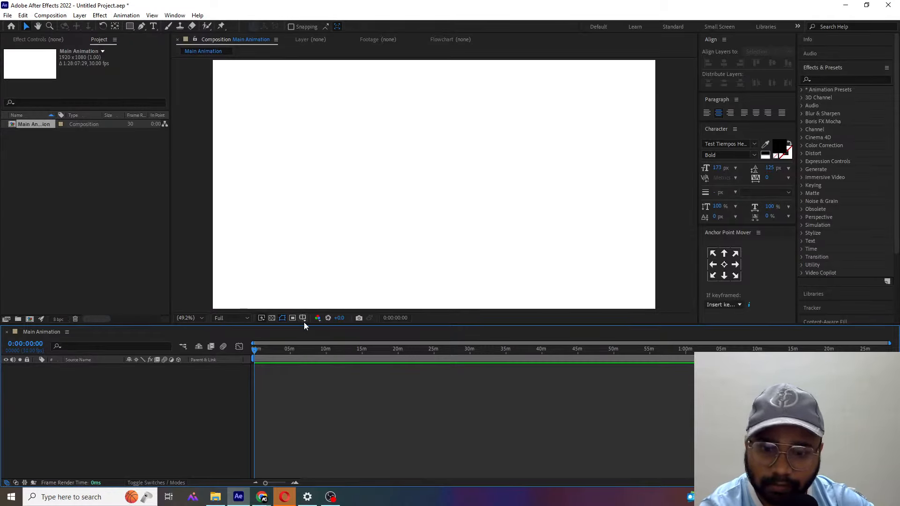
- Show the title/action safe guides over the Main Animation composition
left_click(303, 319)
left_click(319, 326)
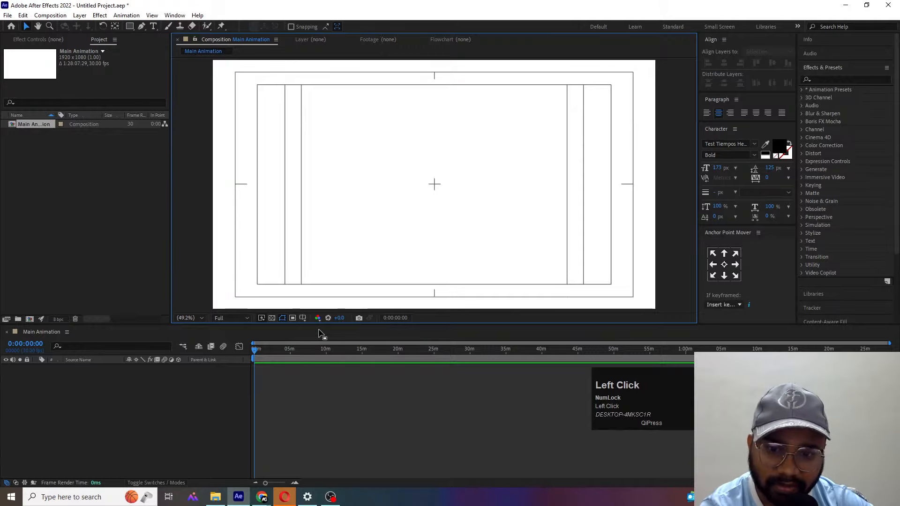
left_click(168, 363)
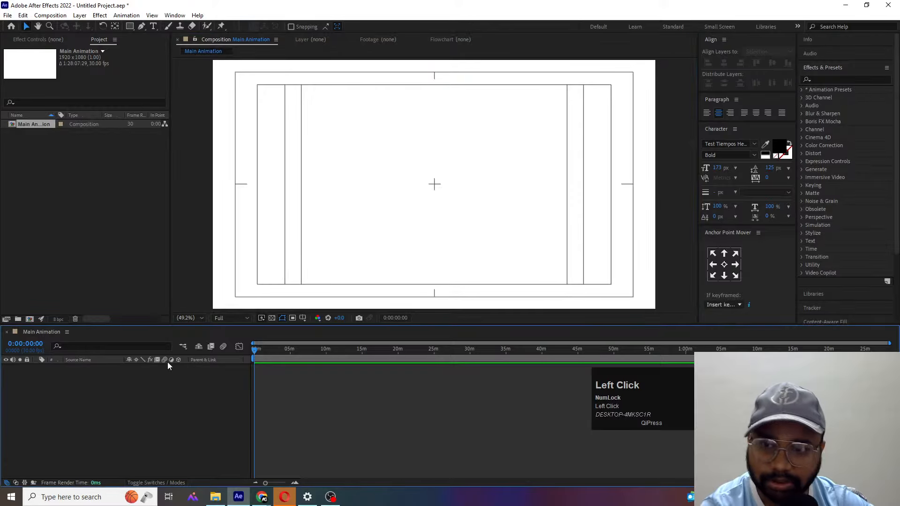
- Add a text layer reading "Motion" just left of the composition's center, and leave it deselected
left_click(153, 26)
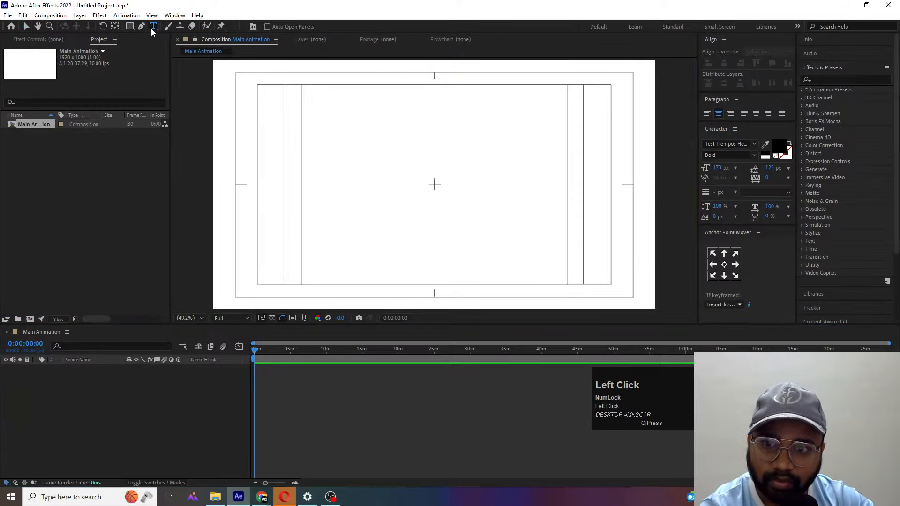
left_click(388, 191)
type("Motion")
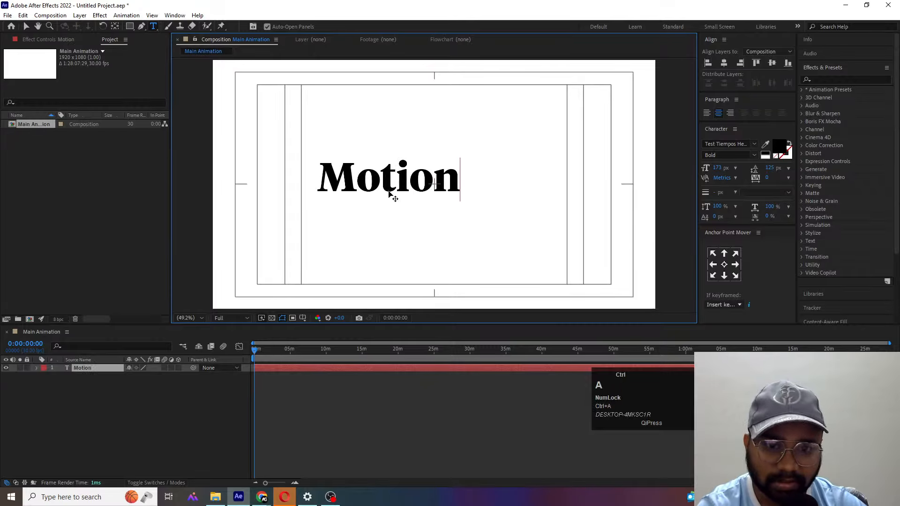
key("ctrl+a")
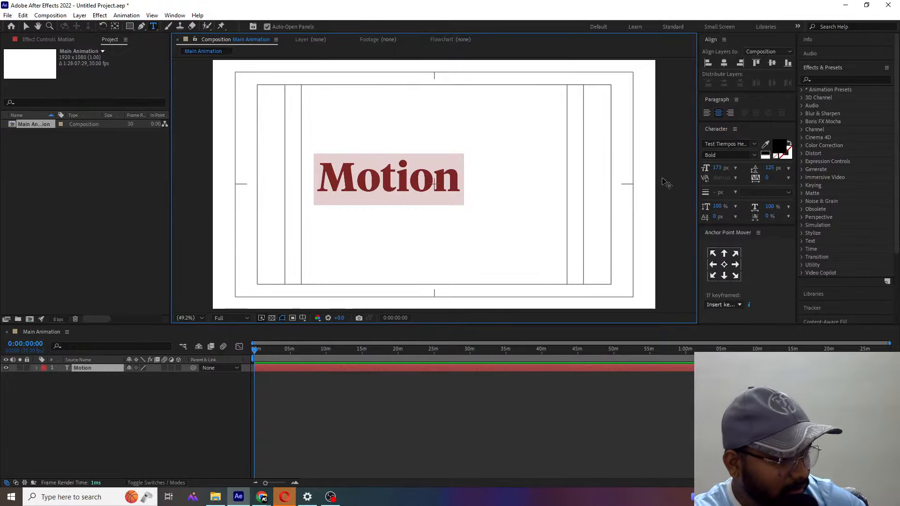
left_click(93, 408)
left_click(86, 369)
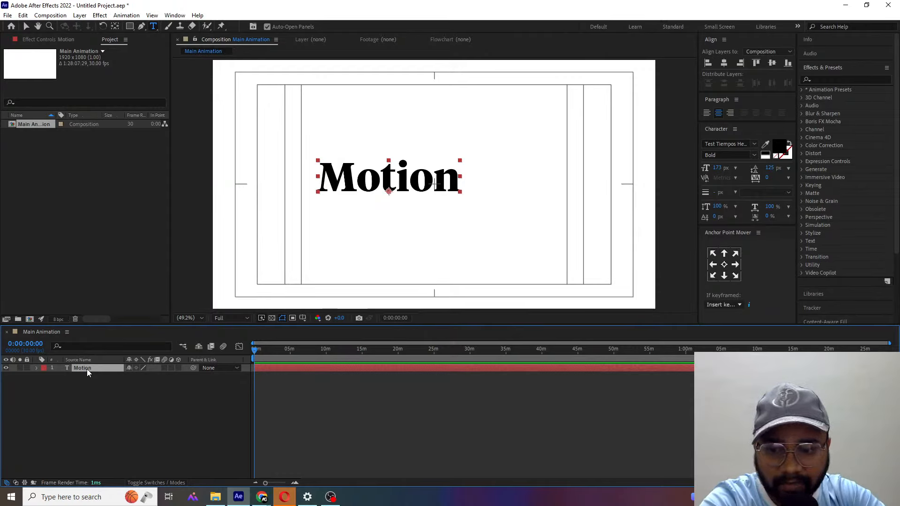
left_click(116, 423)
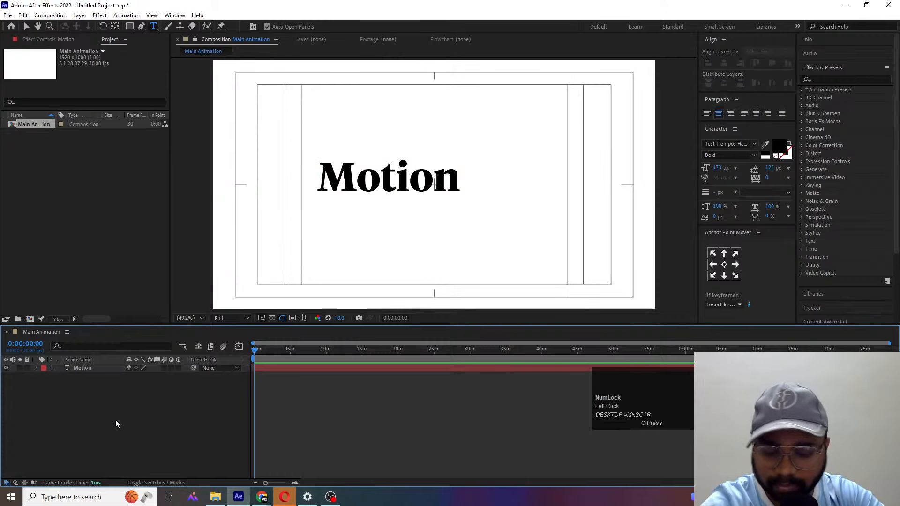
- Center the anchor point of the Motion text layer, deselect the layer and return to the Selection tool
left_click(95, 370)
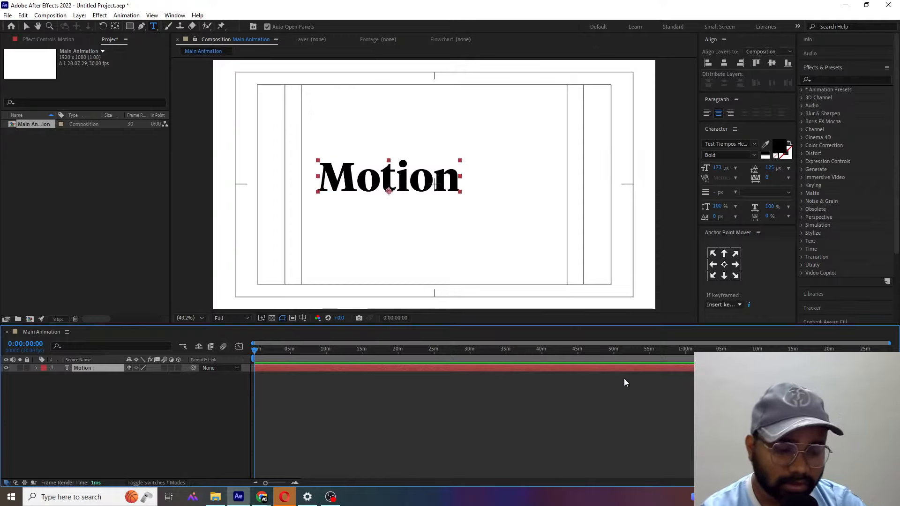
key("ctrl+alt+Home")
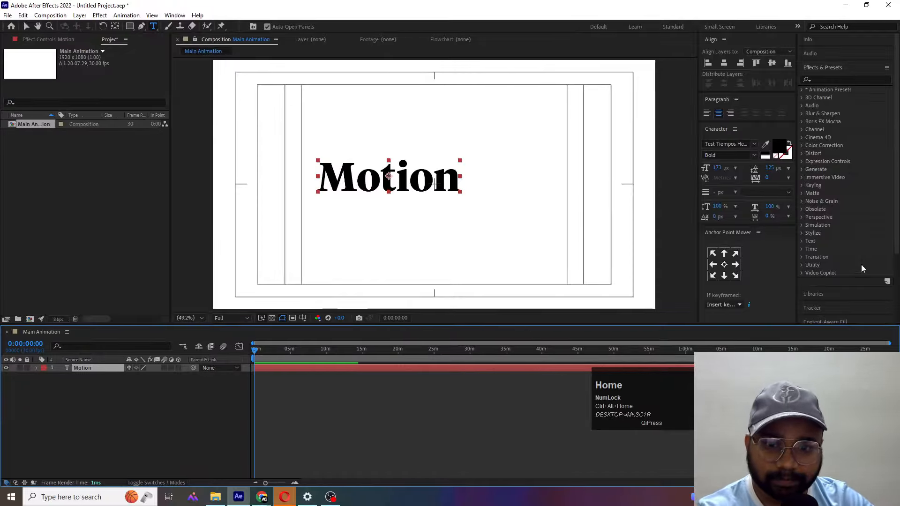
left_click(127, 419)
key("v")
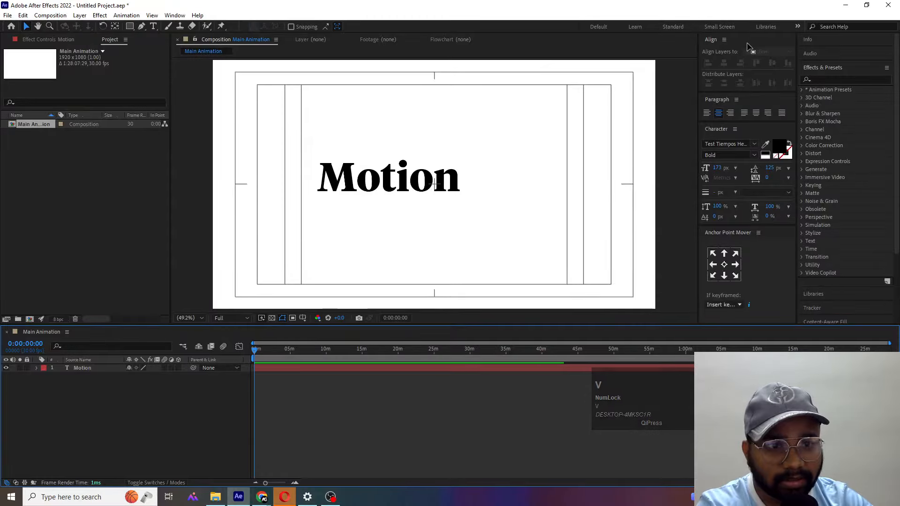
- Collapse Effects & Presets and close the Align, Paragraph, Character and Anchor Point Mover panels
left_click(812, 69)
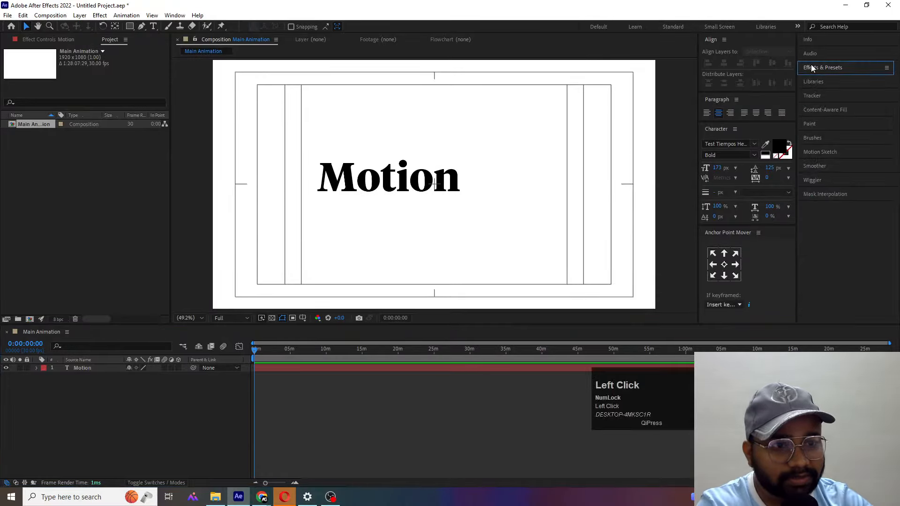
right_click(714, 41)
left_click(736, 48)
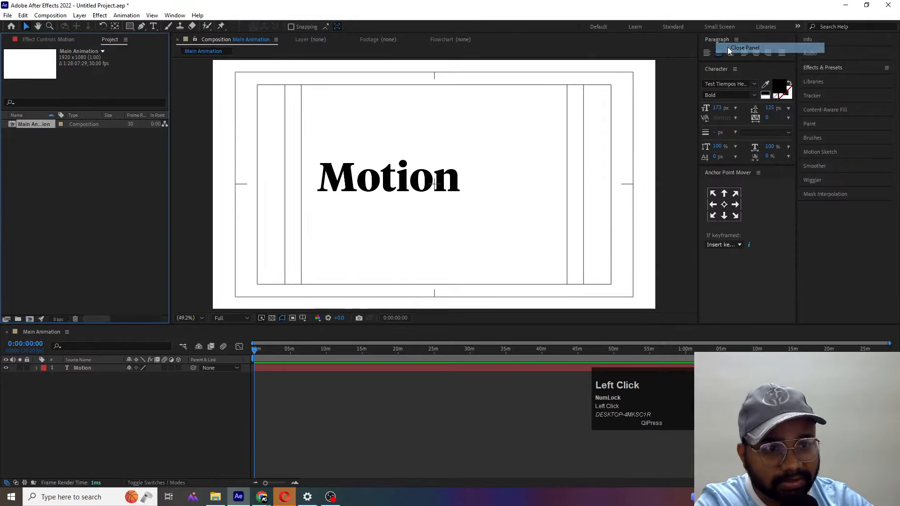
right_click(715, 40)
left_click(727, 47)
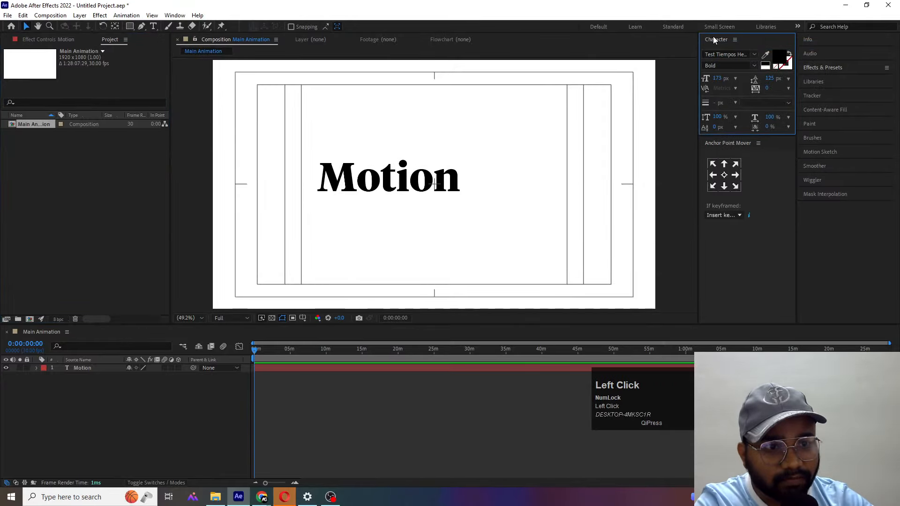
right_click(716, 40)
left_click(729, 43)
right_click(719, 40)
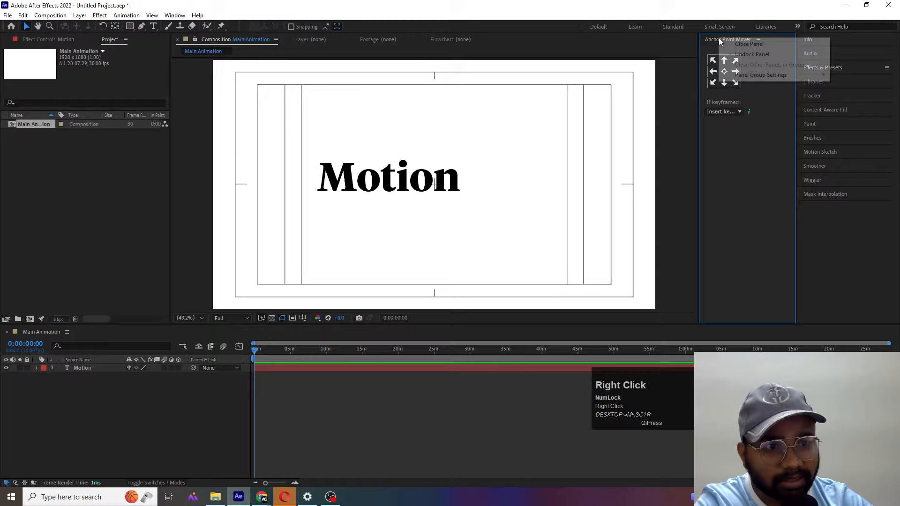
left_click(745, 44)
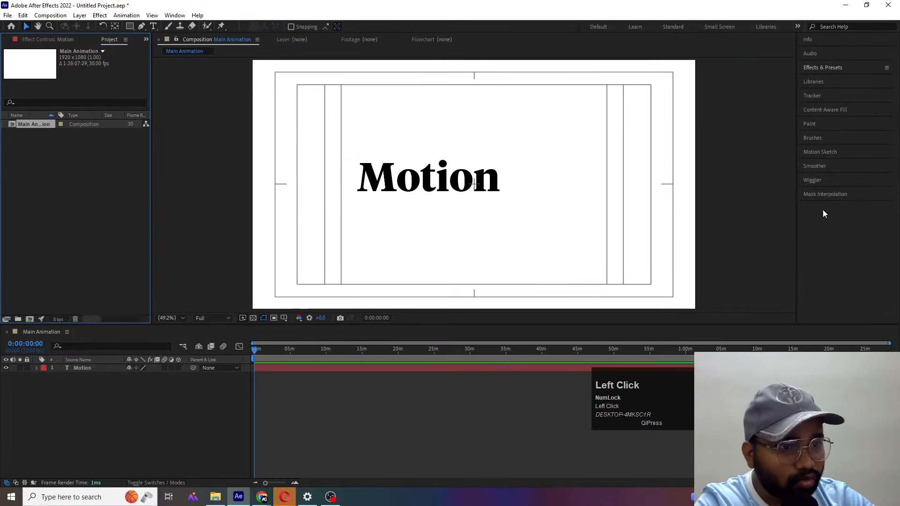
- Switch to the Default workspace and look through its Character and Paragraph panels
left_click(813, 88)
left_click(605, 25)
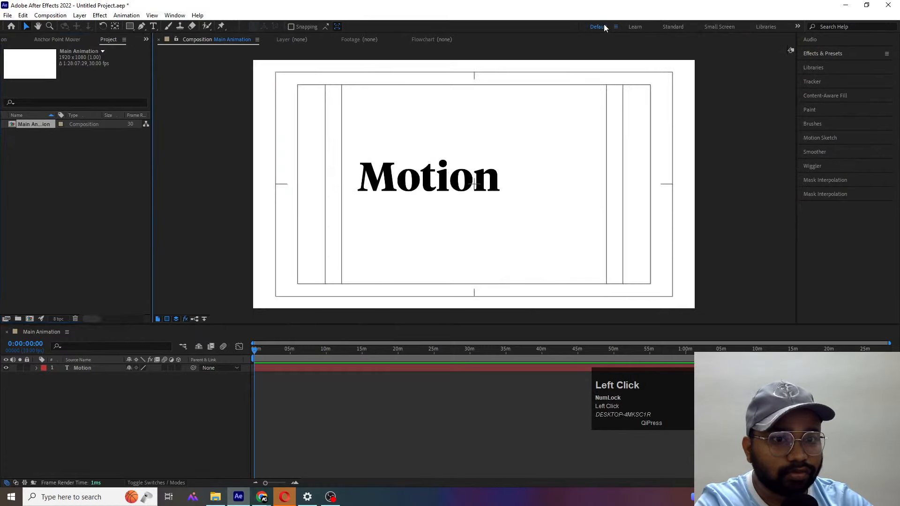
left_click(812, 181)
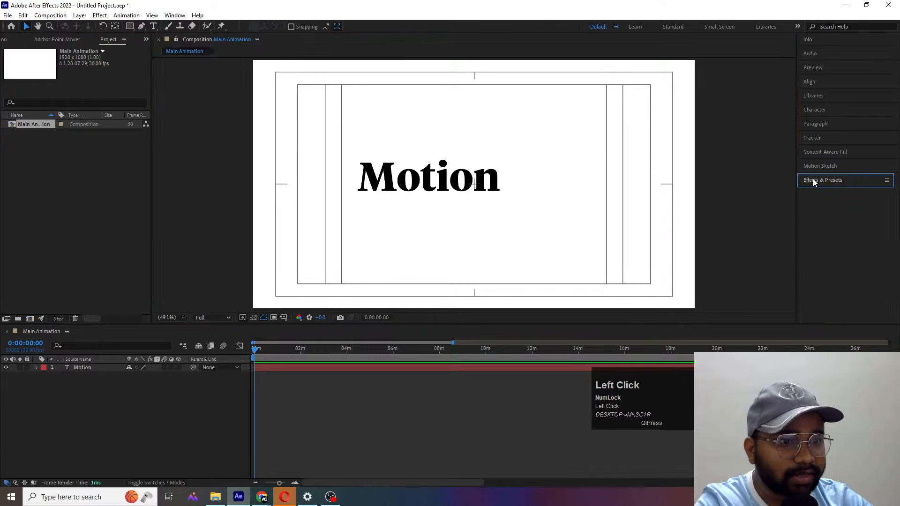
left_click(829, 109)
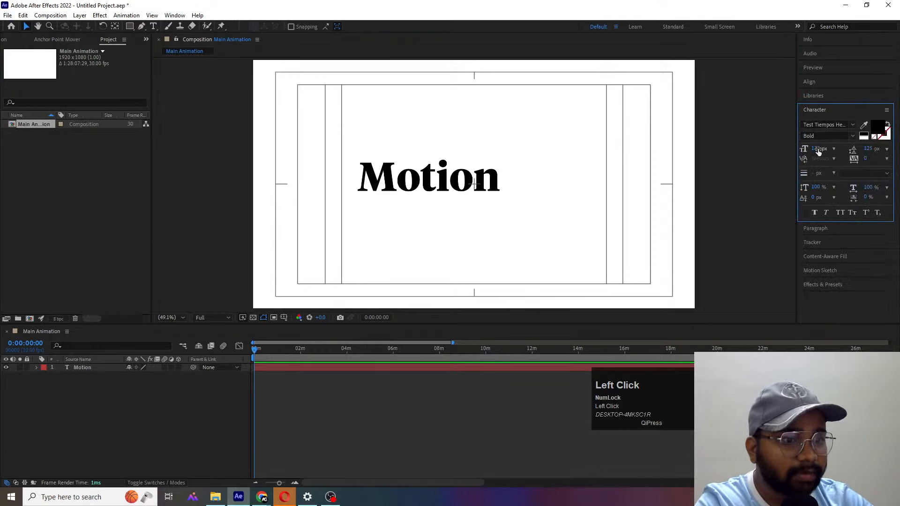
left_click(811, 230)
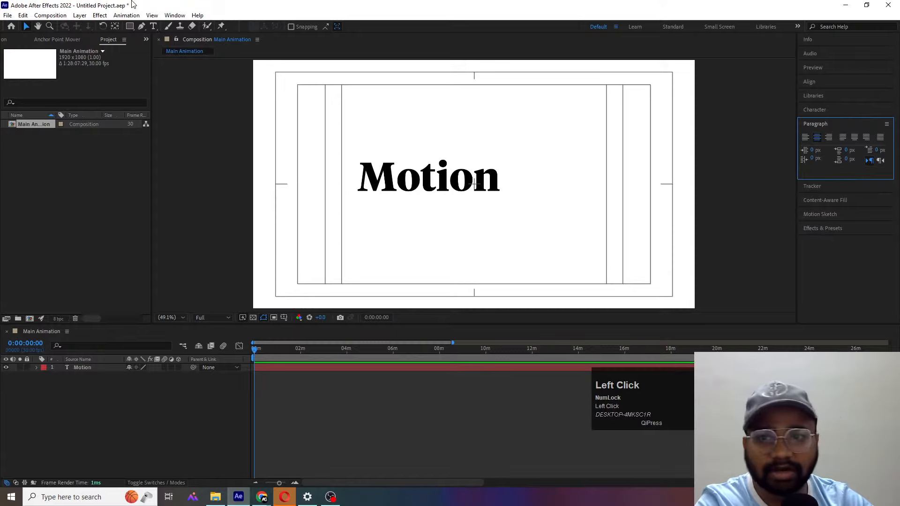
- Switch to the All Panels workspace, collapsing Effects & Presets and expanding Paint
left_click(169, 15)
mouse_move(280, 14)
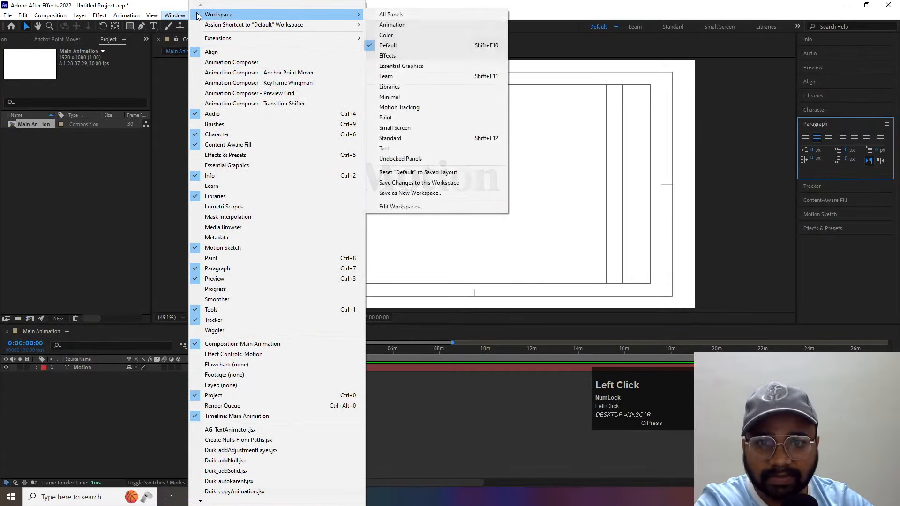
left_click(379, 14)
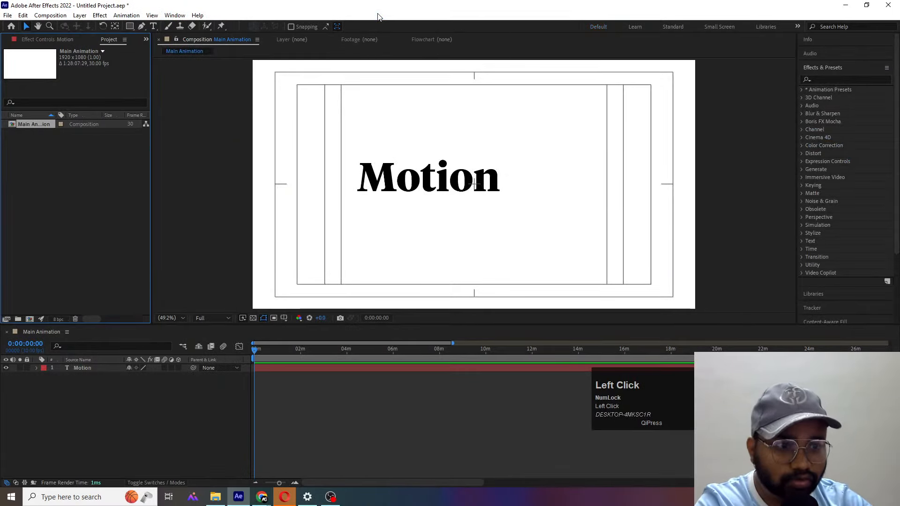
left_click(823, 68)
left_click(815, 123)
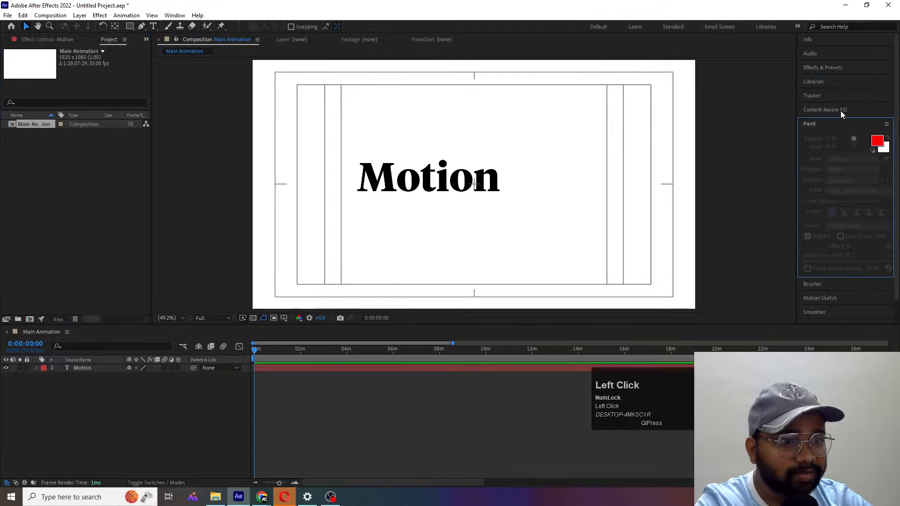
- Show the Character panel, dock it beneath the stack of collapsed panels, and collapse Paint
left_click(175, 15)
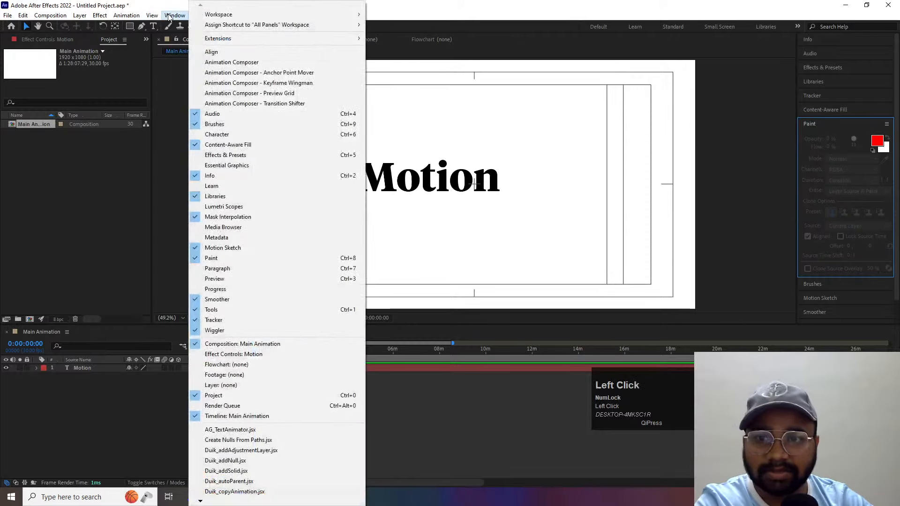
left_click(237, 134)
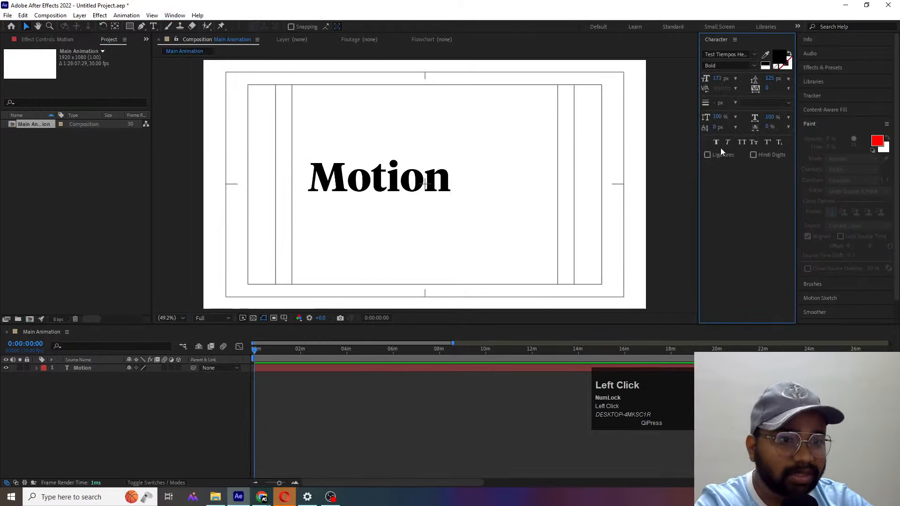
right_click(715, 40)
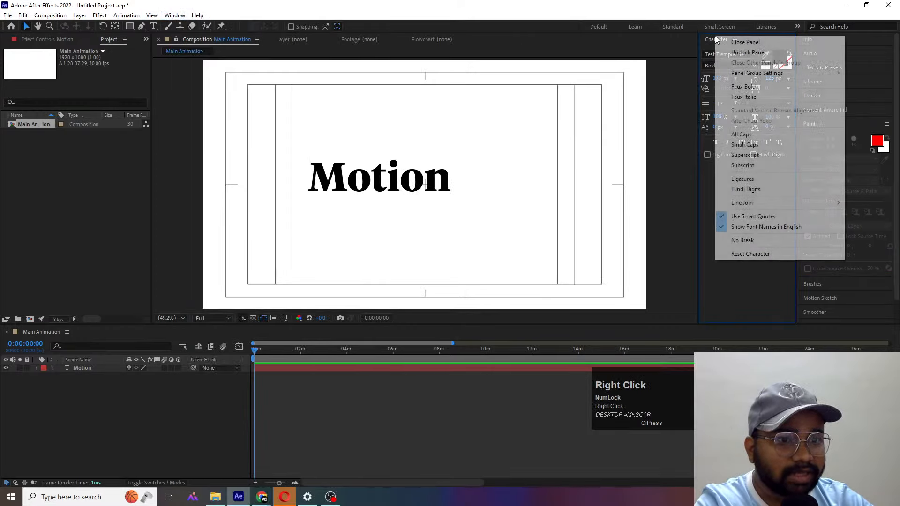
left_click(735, 52)
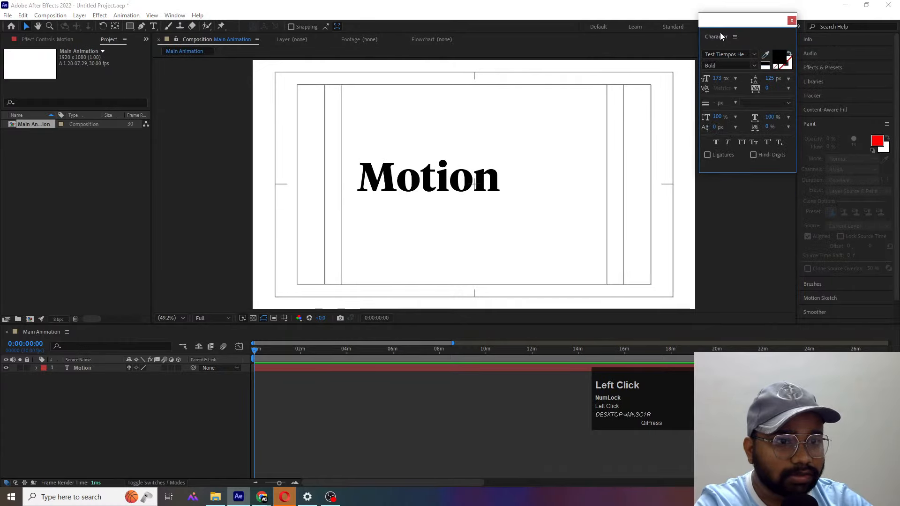
mouse_move(721, 37)
left_mouse_down()
mouse_move(862, 192)
mouse_move(829, 347)
mouse_move(822, 313)
left_mouse_up()
left_click(809, 123)
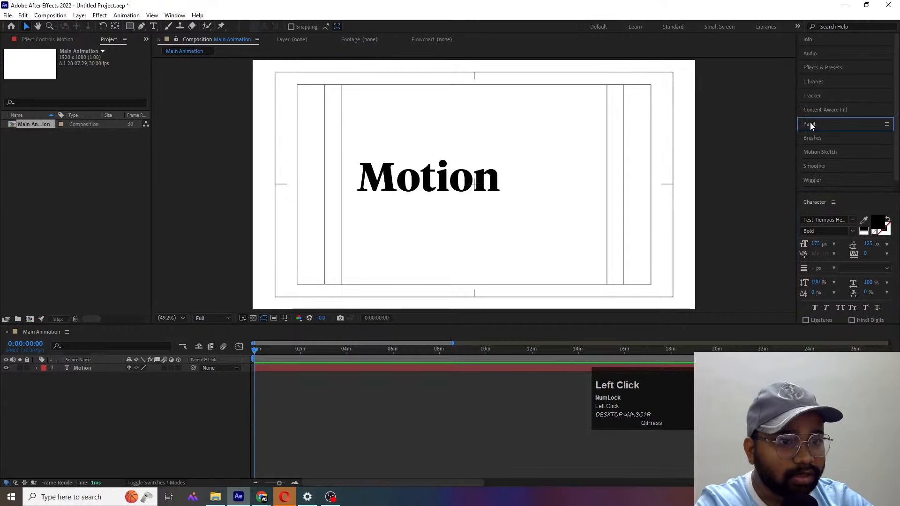
scroll(808, 187, "down", 1)
- Undock the Character panel from beneath the panel stack and dock it as its own column beside the composition view
left_click(809, 203)
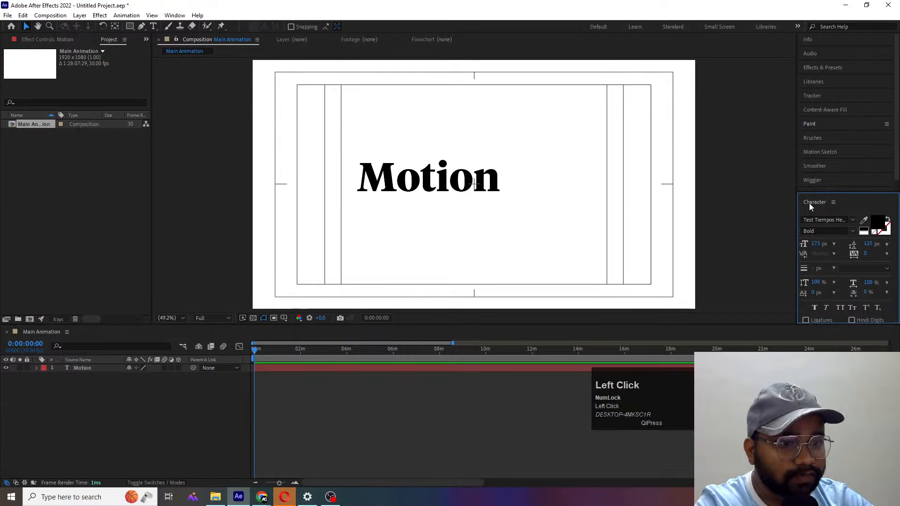
right_click(808, 203)
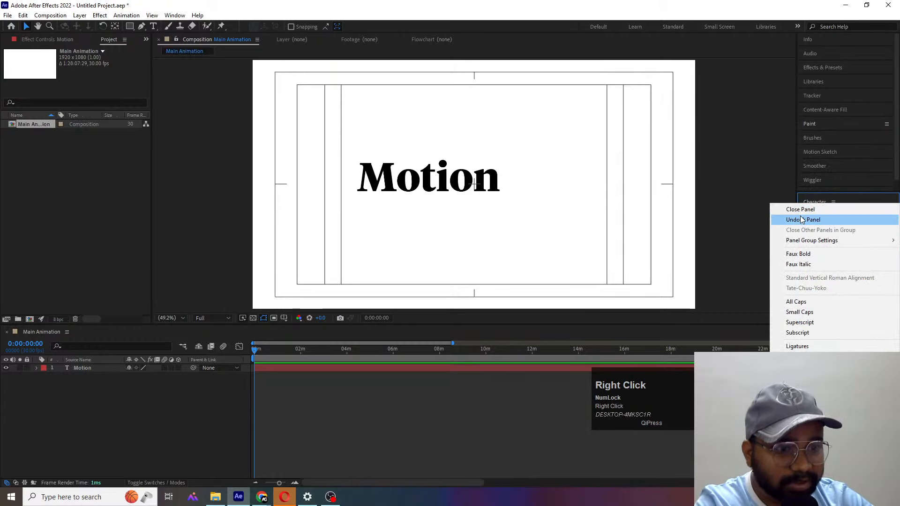
left_click(802, 220)
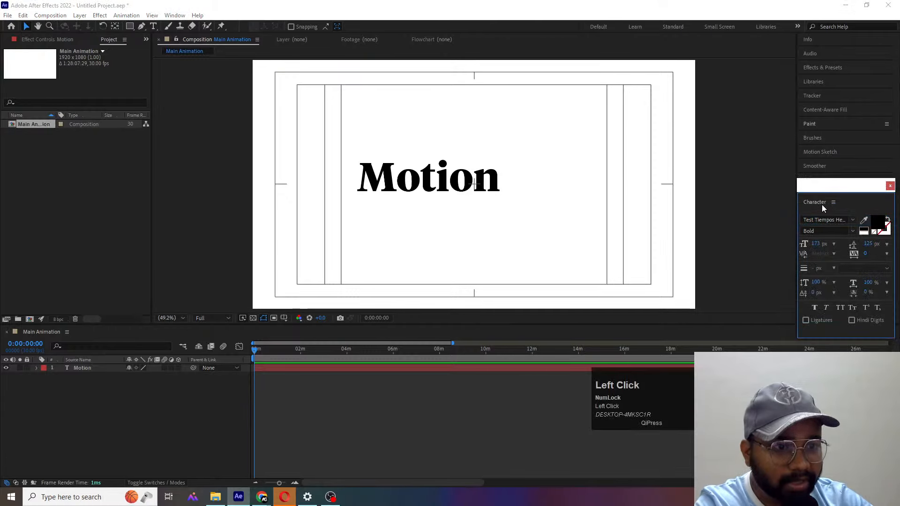
left_click_drag(813, 201, 779, 106)
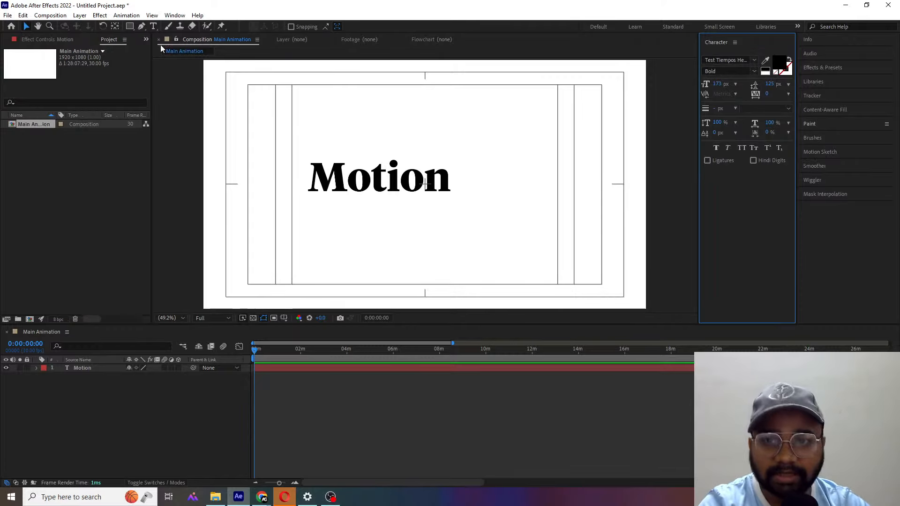
- Show the Paragraph panel and dock the Character panel directly beneath it, reducing the Paragraph panel's height
left_click(174, 15)
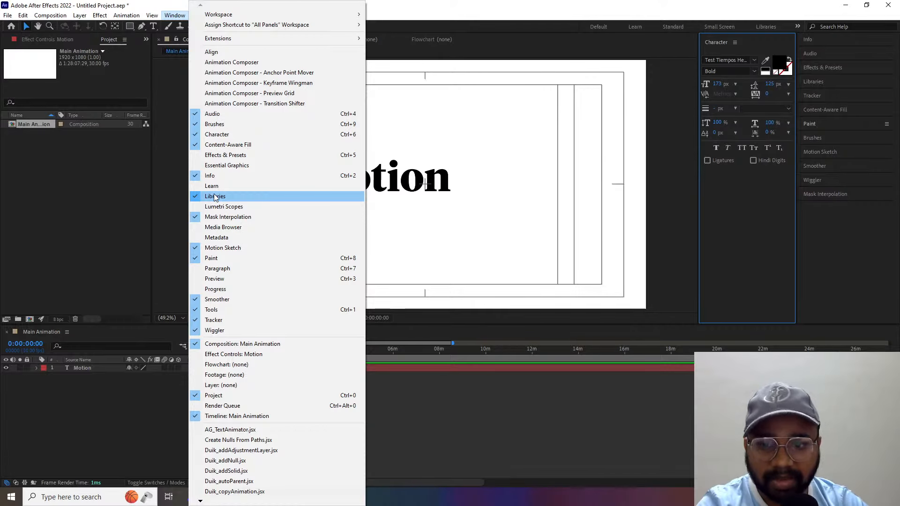
left_click(211, 273)
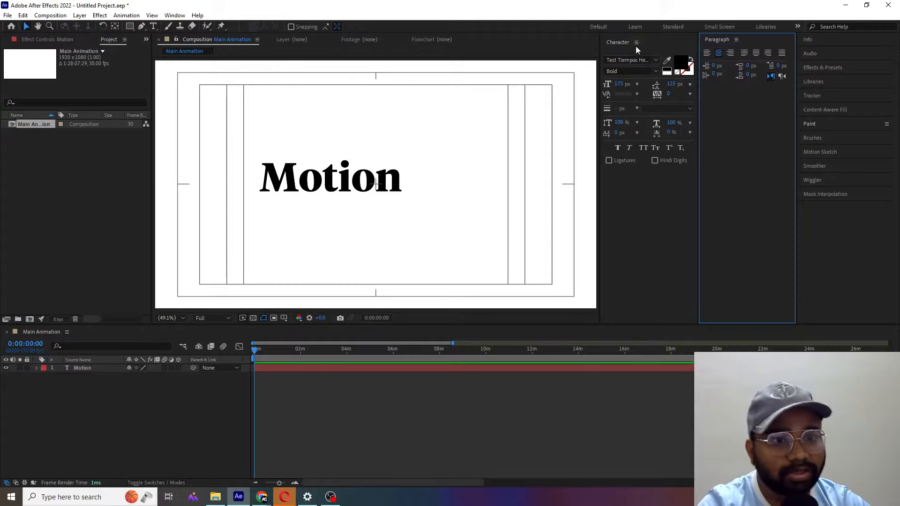
left_click(616, 42)
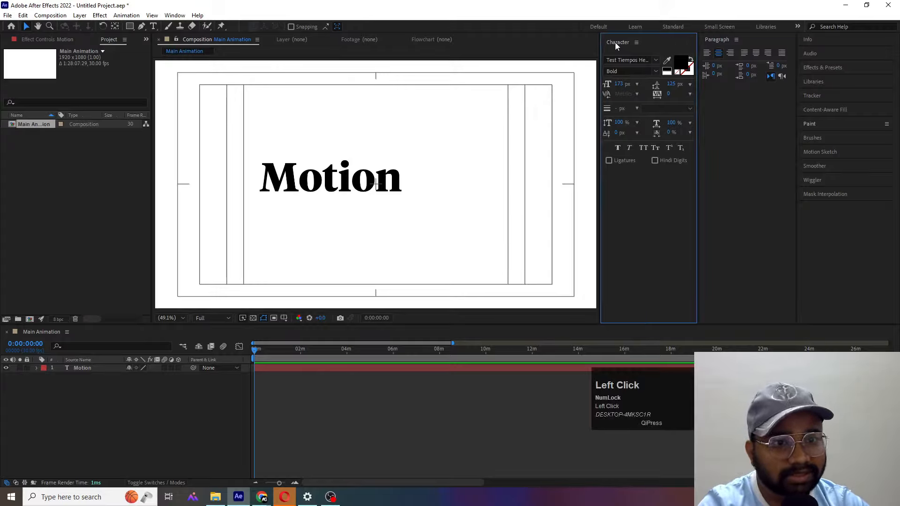
right_click(615, 42)
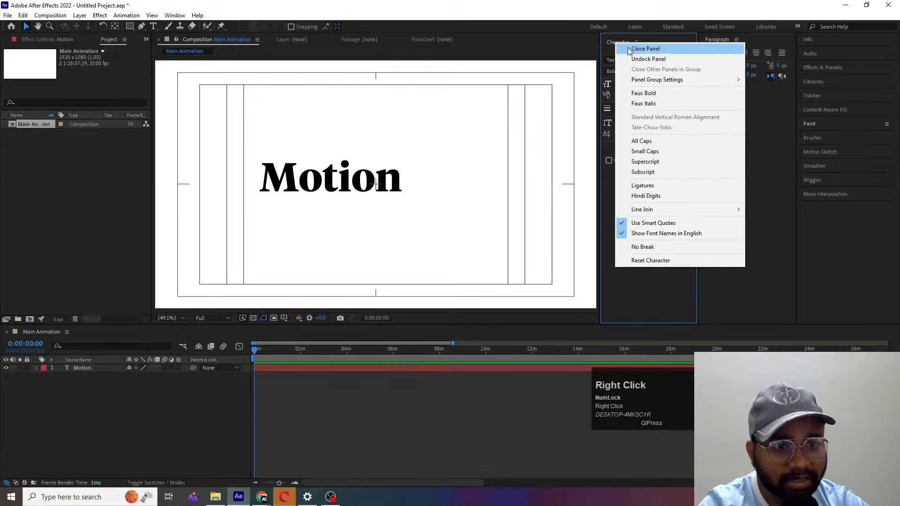
left_click(649, 59)
left_click_drag(628, 51, 736, 311)
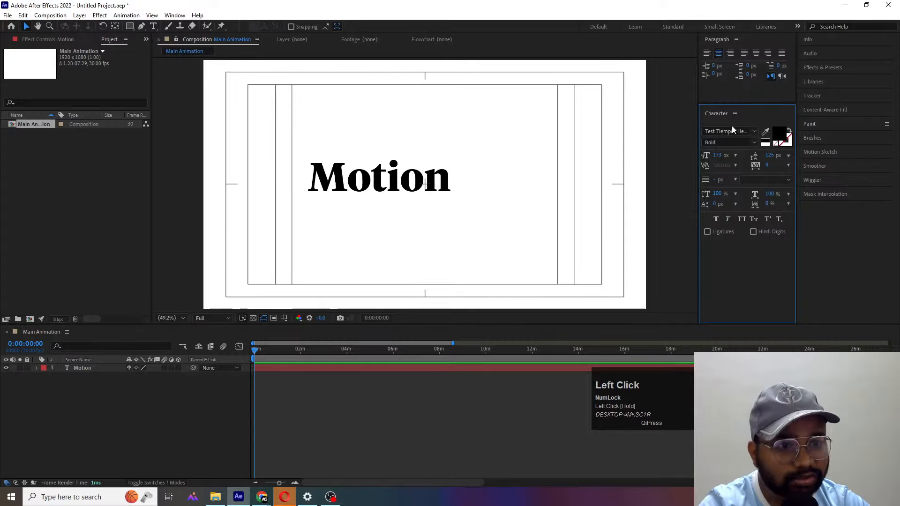
left_click_drag(732, 104, 731, 82)
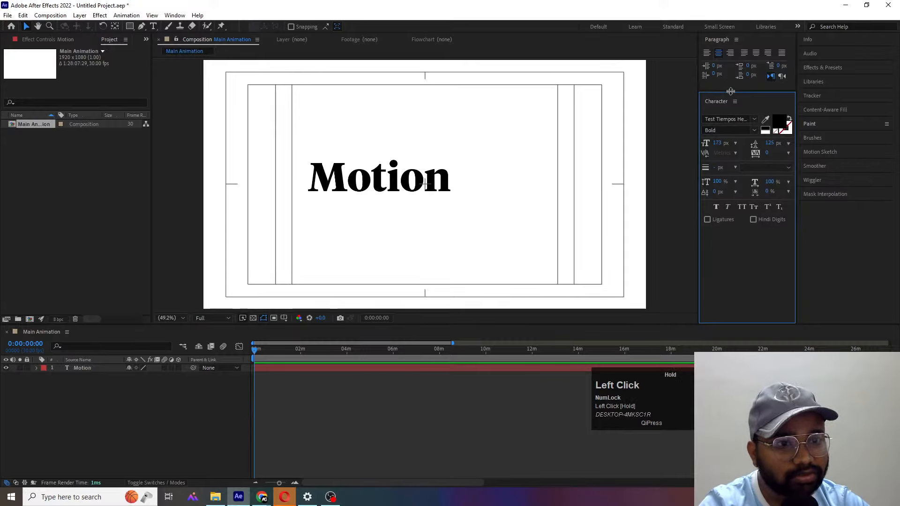
- Show the Align panel above the Paragraph panel, leaving Paint collapsed
left_click(171, 15)
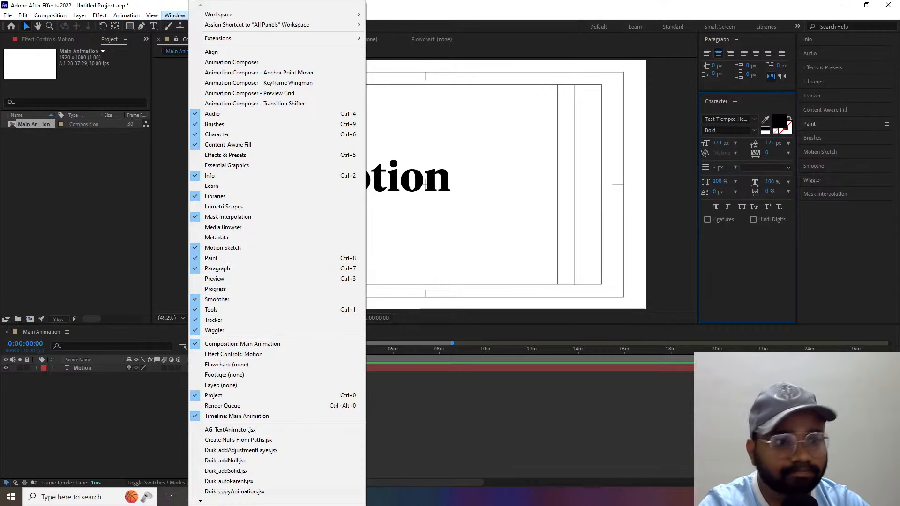
left_click(807, 127)
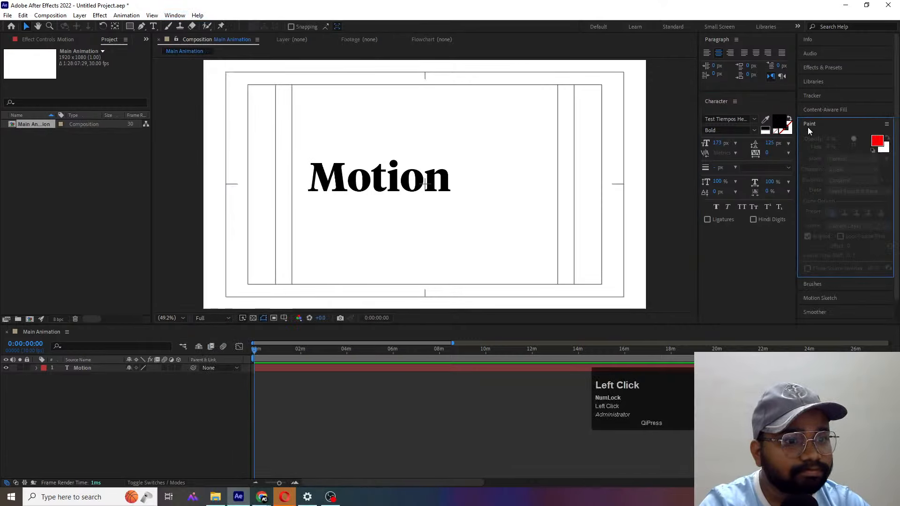
left_click(808, 125)
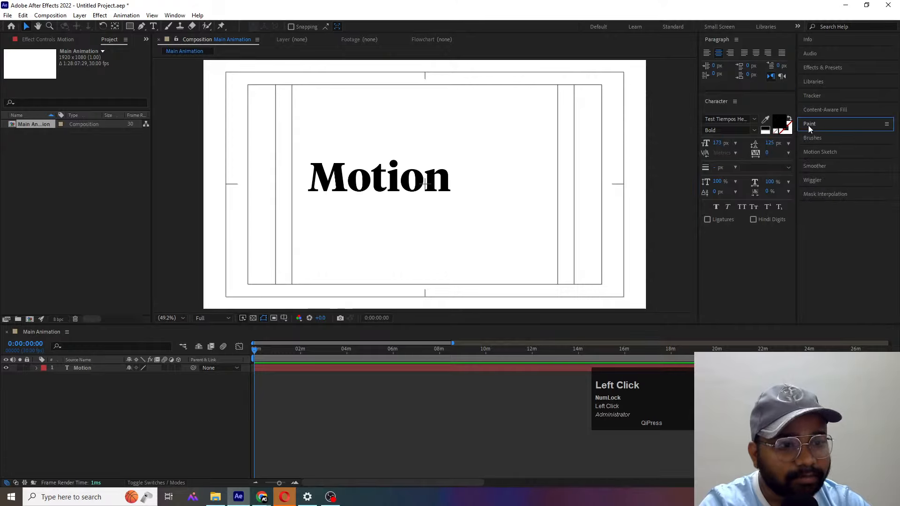
left_click(174, 15)
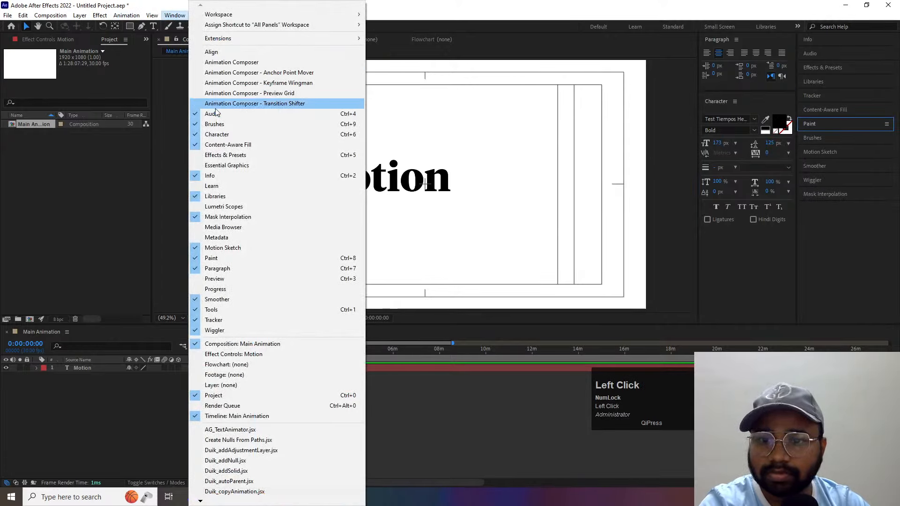
left_click(210, 52)
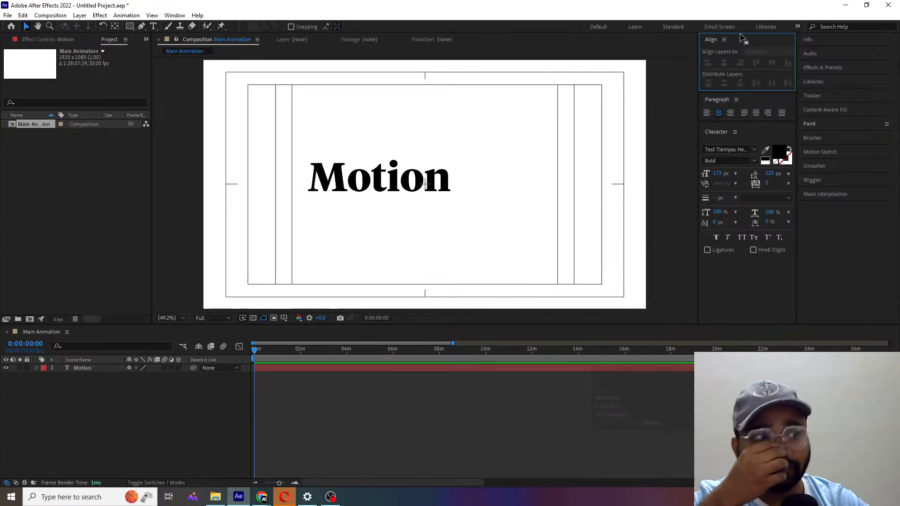
left_click(262, 497)
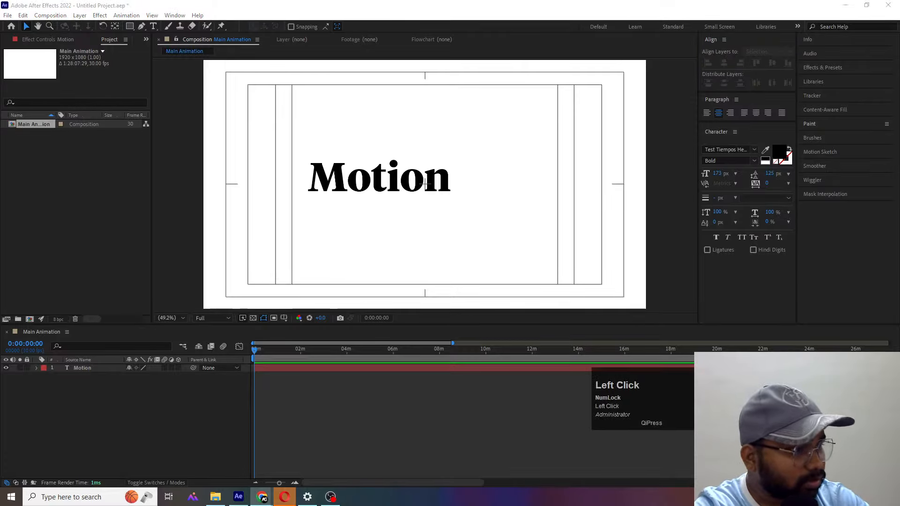
scroll(450, 253, "down", 2)
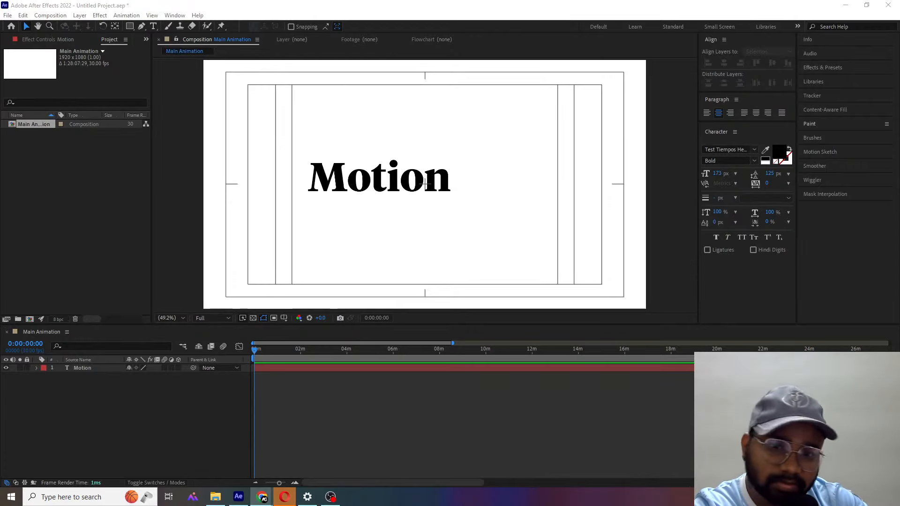
left_click(174, 15)
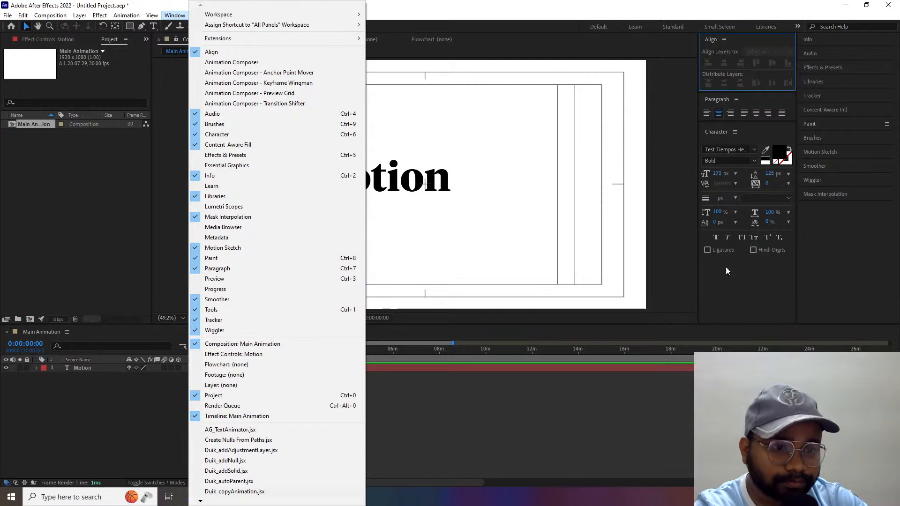
left_click(762, 136)
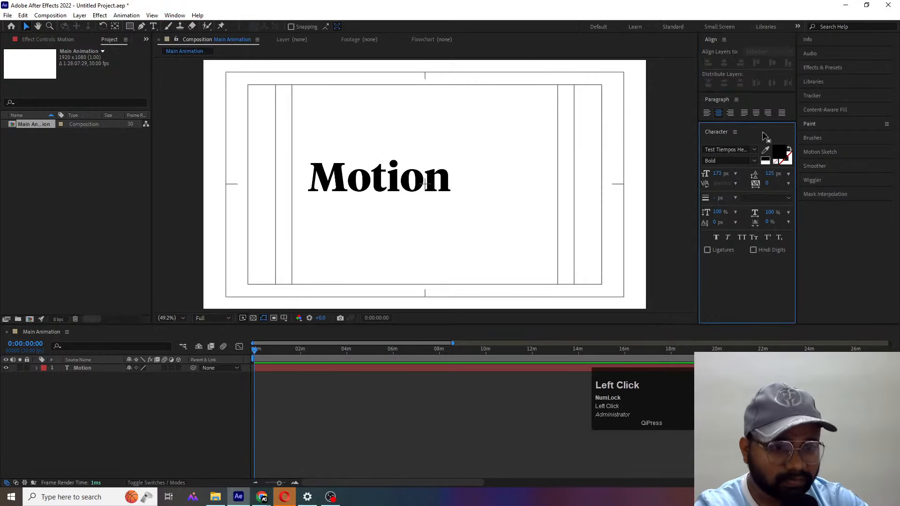
left_click(753, 100)
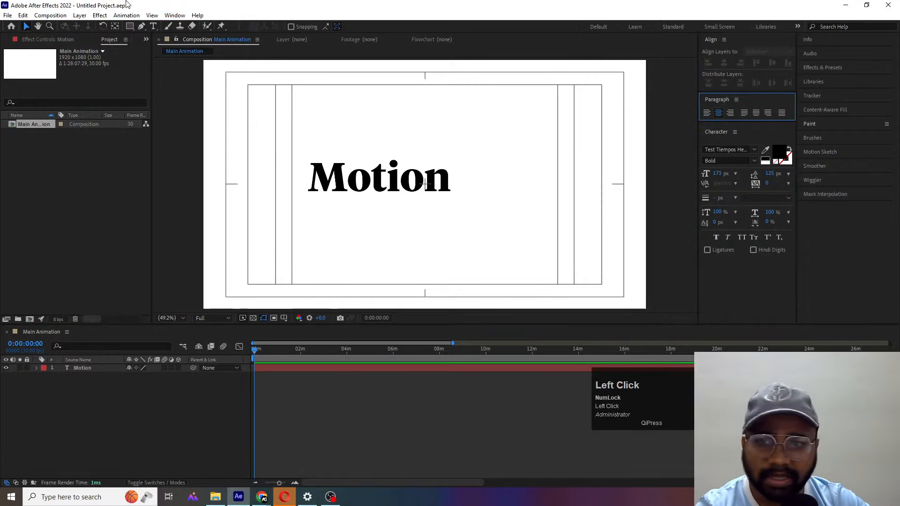
- Show the Animation Composer Anchor Point Mover panel beneath the Character panel and reduce its height
left_click(175, 15)
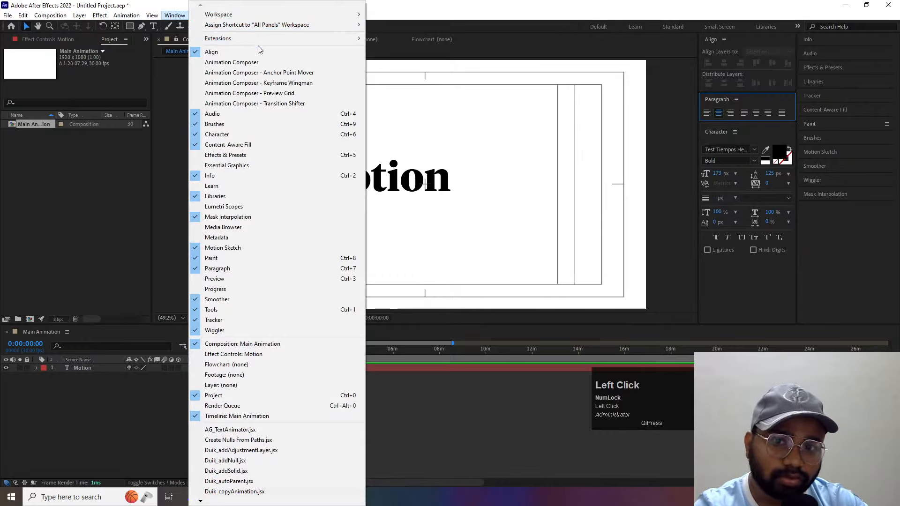
left_click(251, 74)
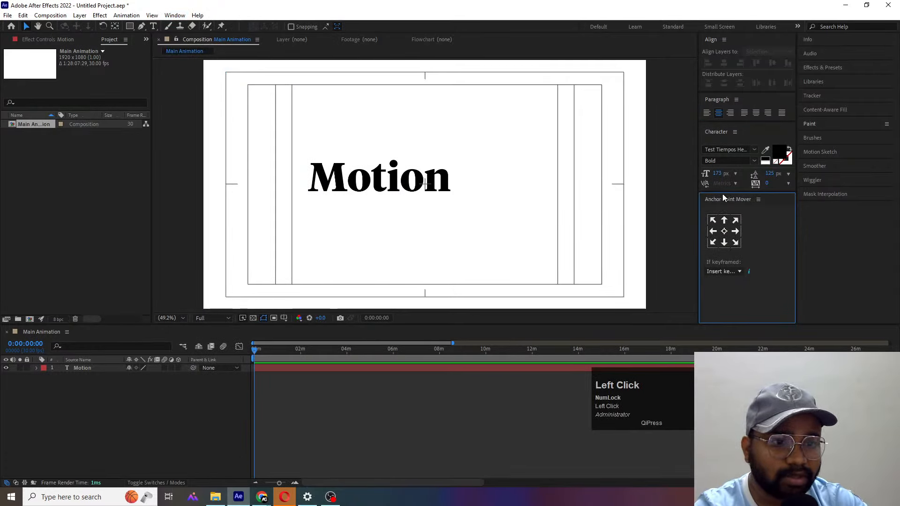
left_click_drag(717, 193, 716, 233)
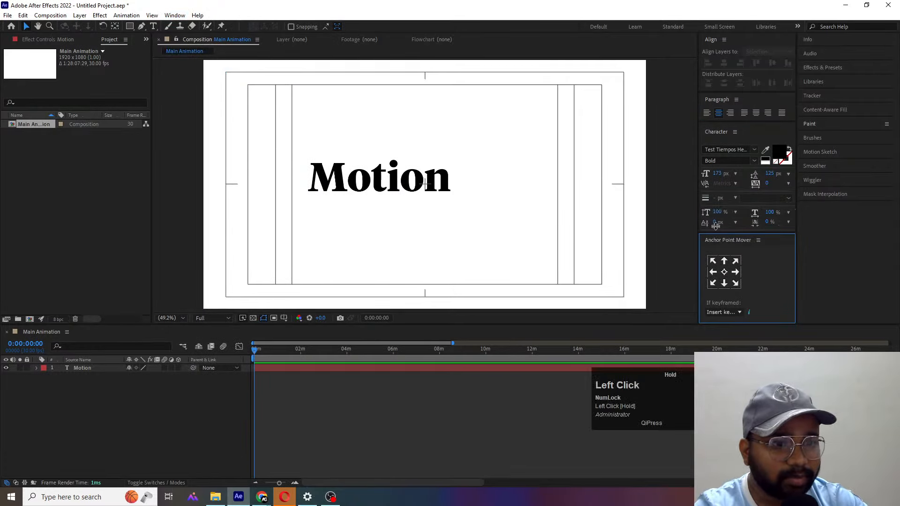
left_click(94, 375)
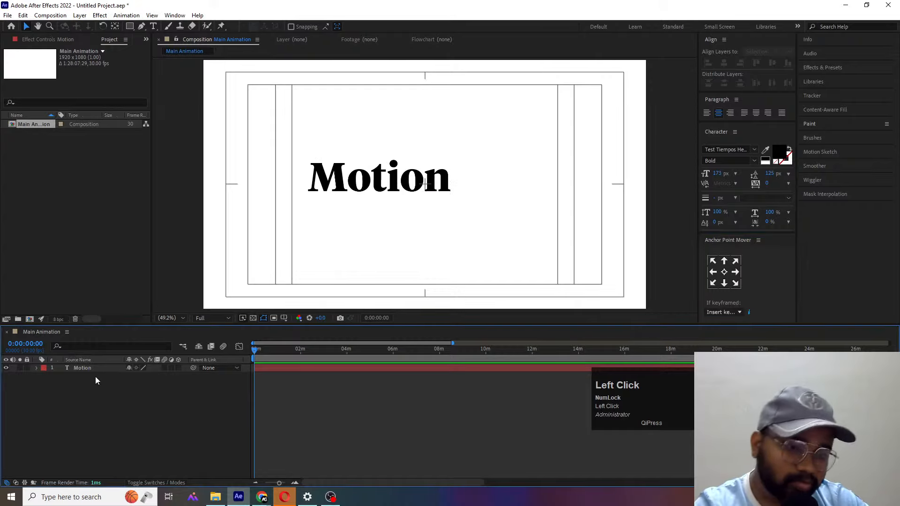
- Centre the Motion text layer's anchor point and align the layer horizontally and vertically to the composition
left_click(88, 368)
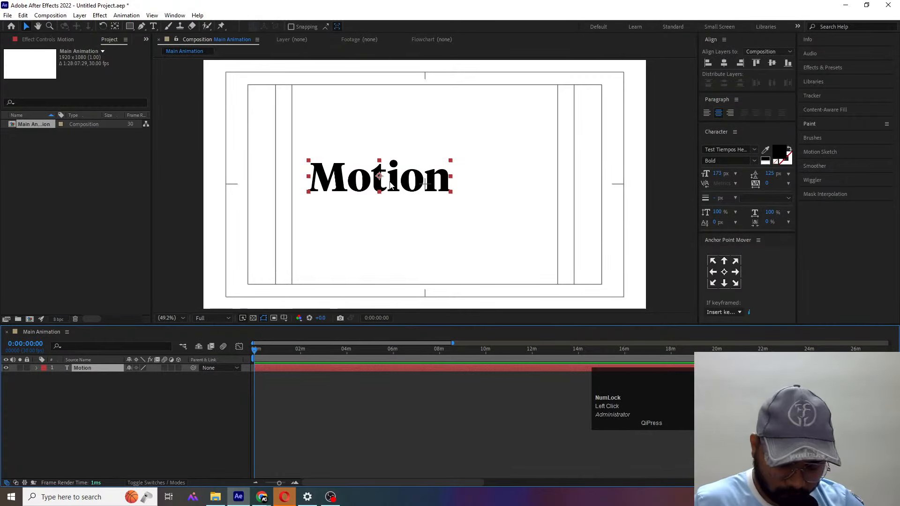
key("ctrl+alt+Home")
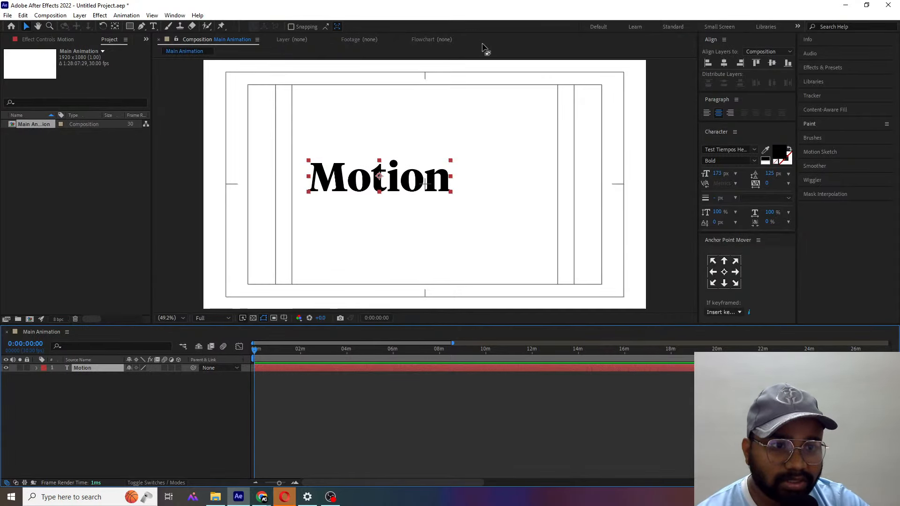
left_click(723, 64)
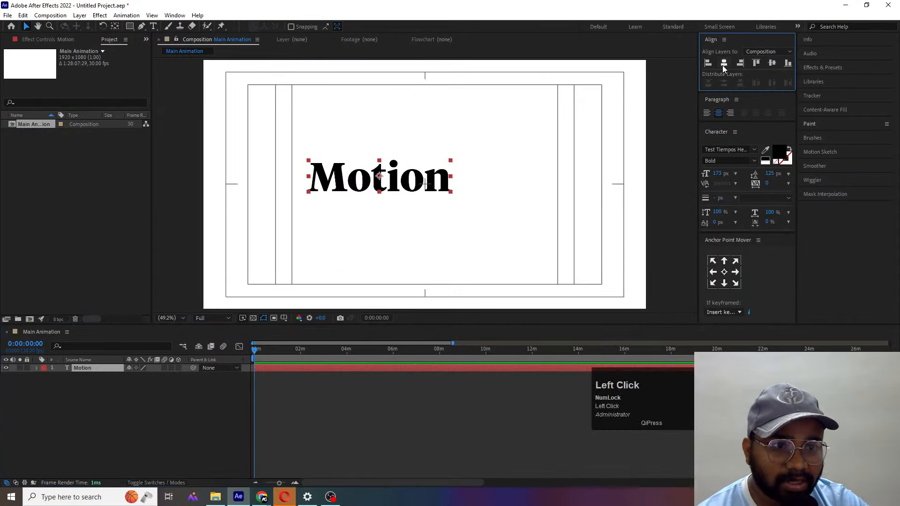
left_click(767, 63)
- Scale the Motion text layer to 59% and move it straight down below the composition's centre
key("s")
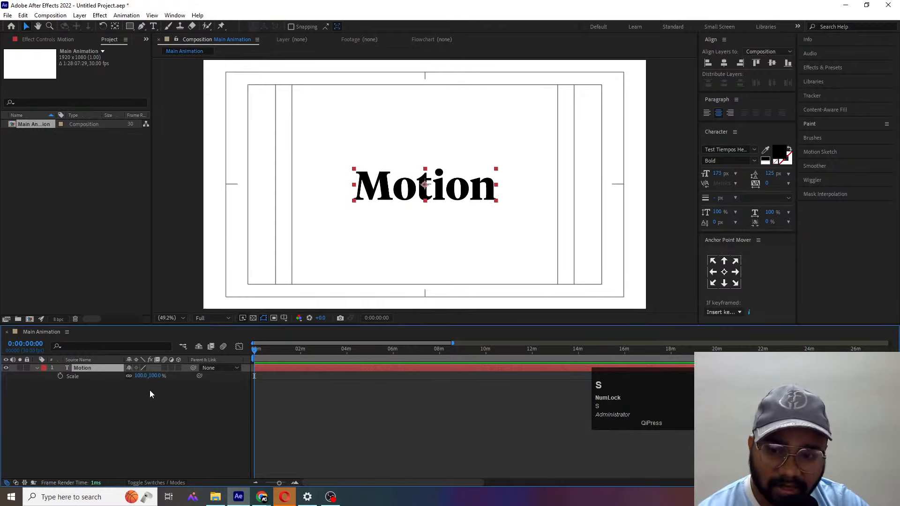
left_click_drag(140, 376, 119, 372)
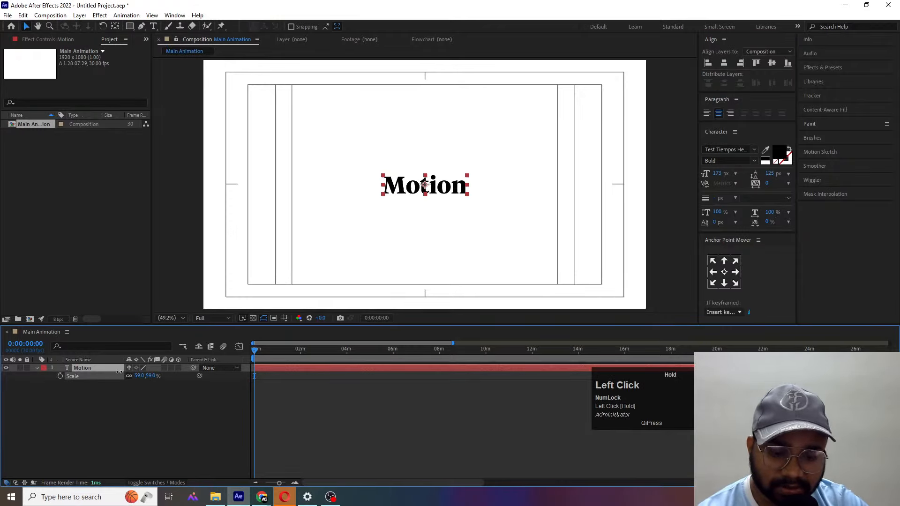
left_click_drag(402, 185, 403, 234)
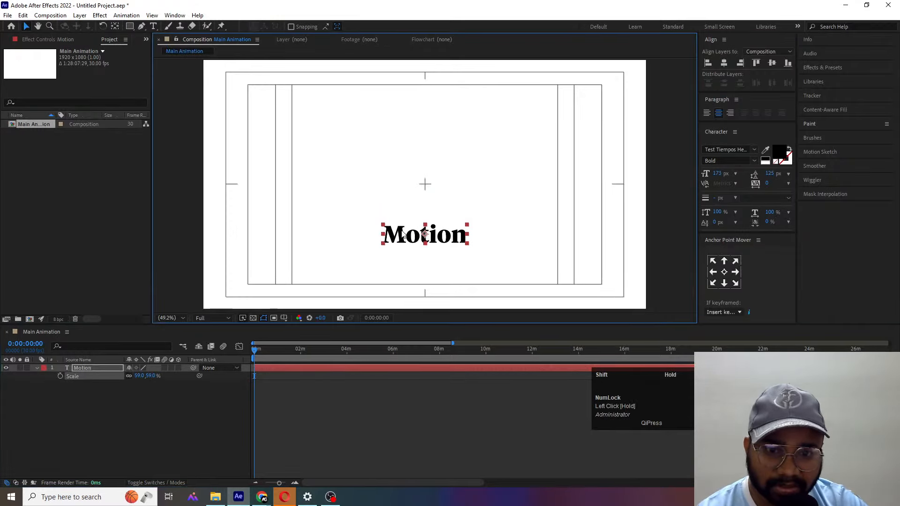
left_click(149, 448)
- Draw a square with the Rectangle tool near the composition's centre, using a red FF0000 fill
left_click(129, 27)
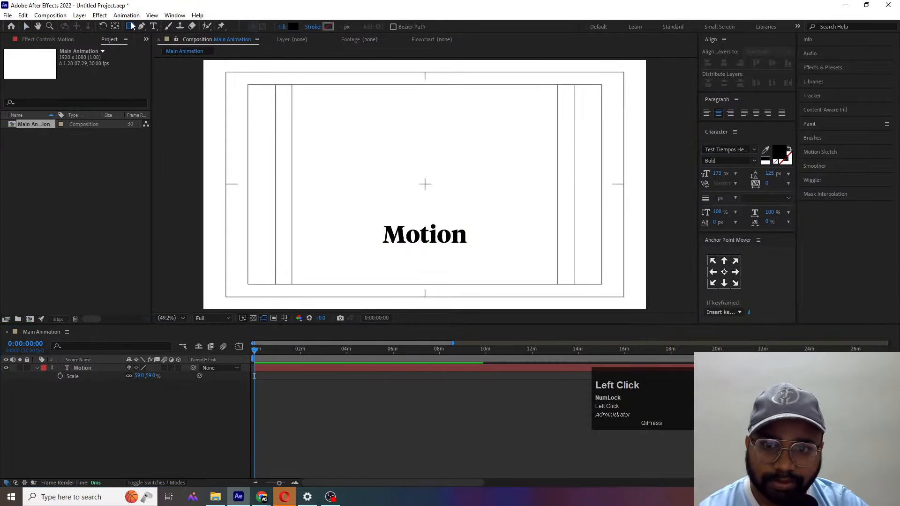
left_click(294, 26)
left_click_drag(299, 351, 377, 268)
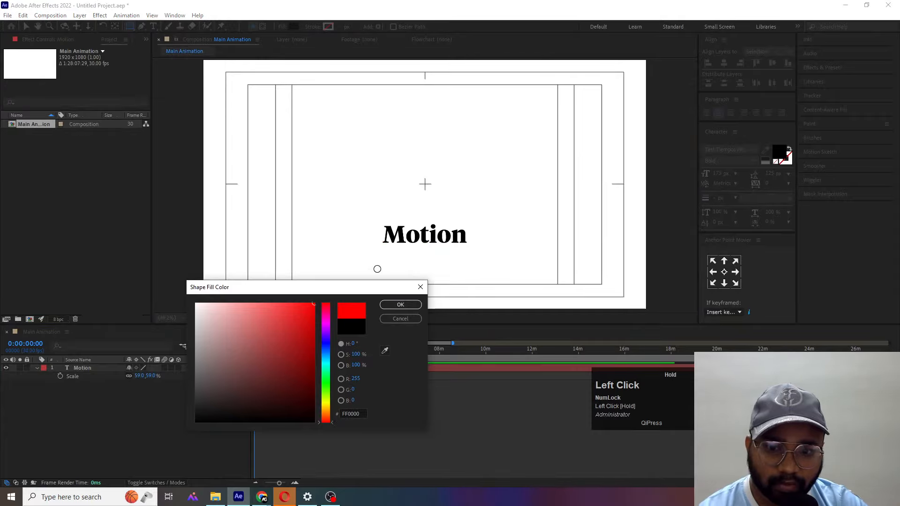
left_click(411, 304)
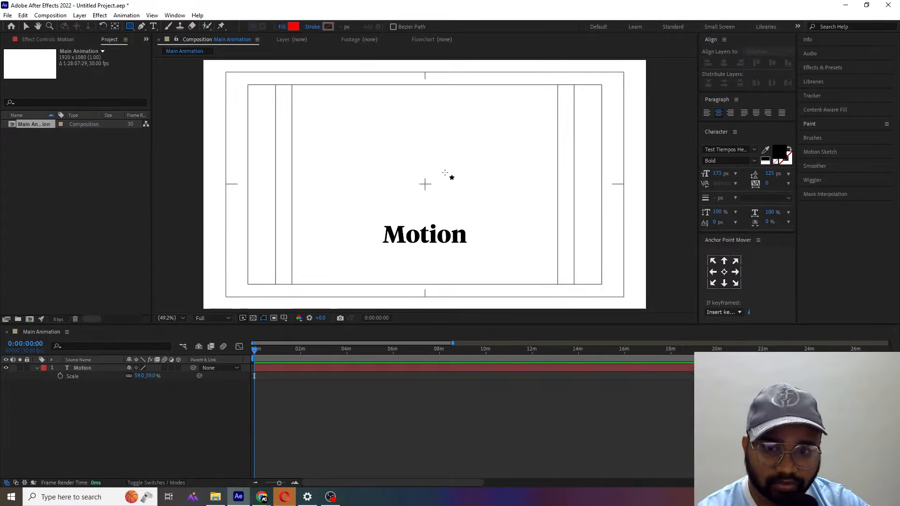
left_click_drag(356, 129, 474, 247)
left_click(87, 447)
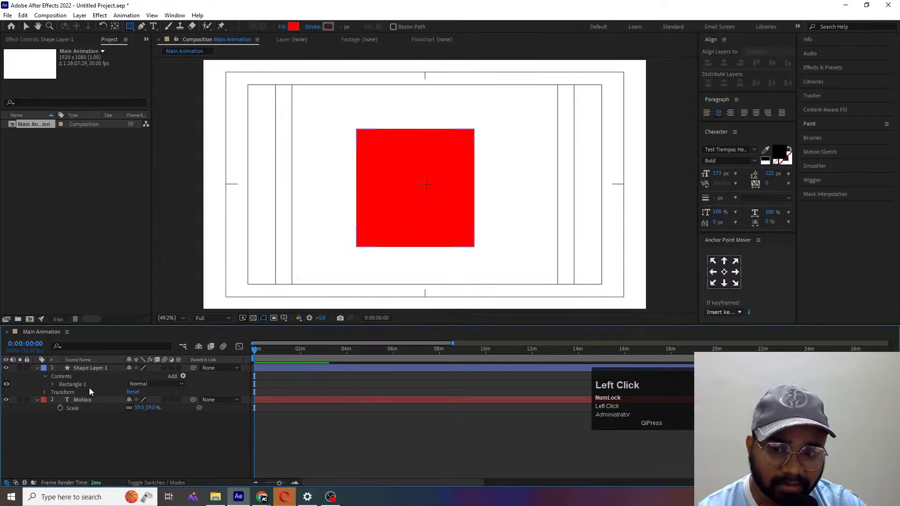
- Centre the red square's anchor point and align the shape layer horizontally and vertically to the composition
left_click(78, 368)
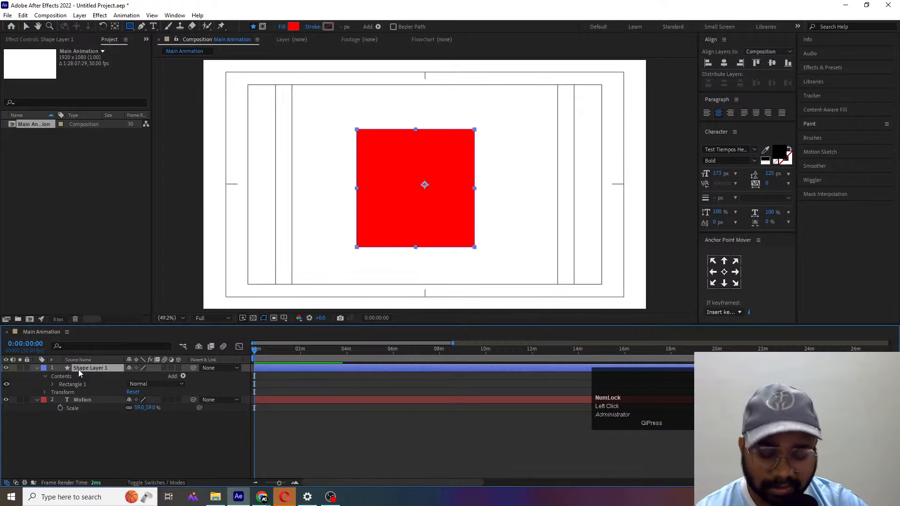
key("ctrl+alt+Home")
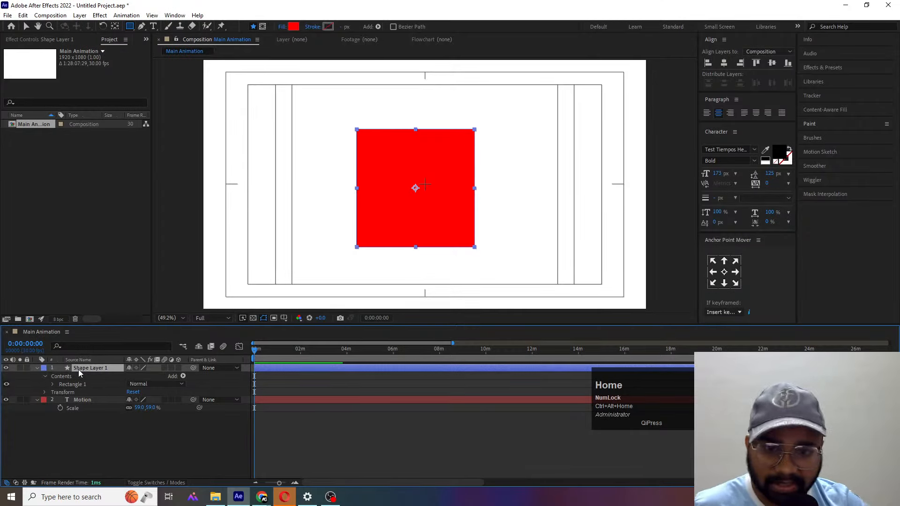
left_click(723, 64)
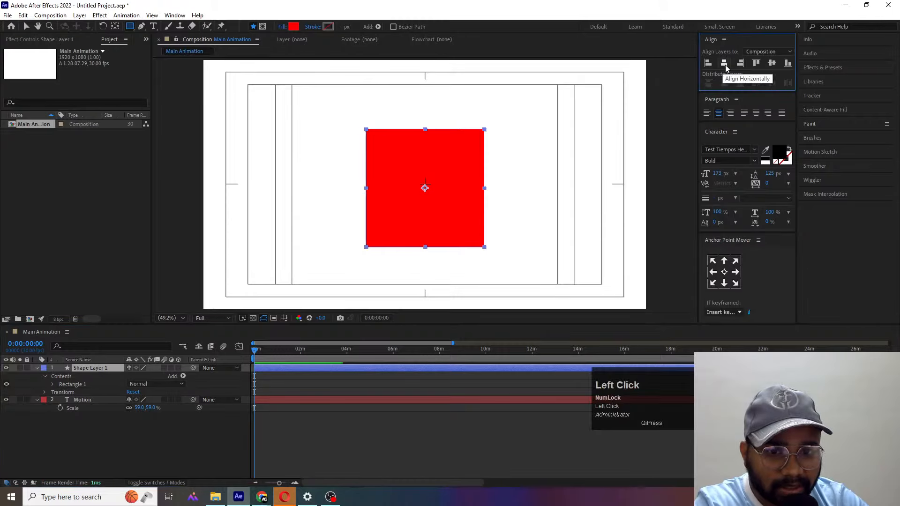
left_click(772, 63)
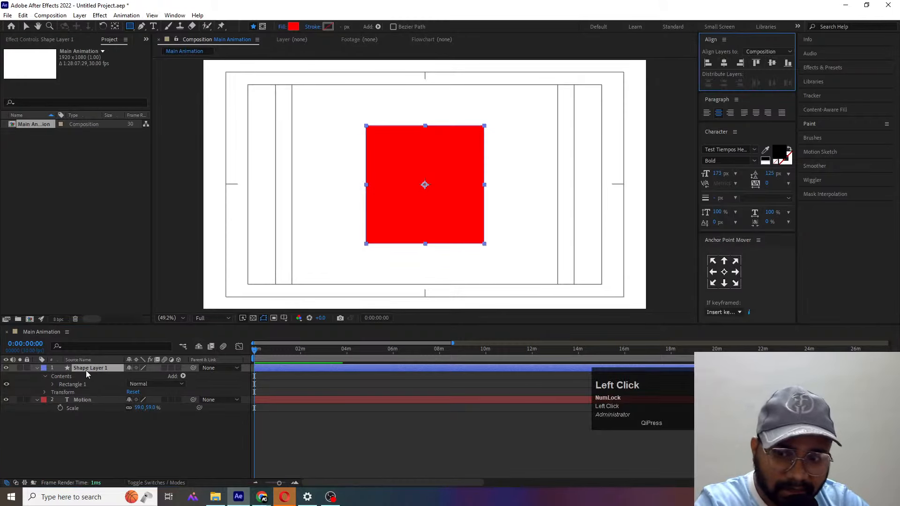
- Place the shape layer beneath the Motion layer, and scale the Motion text to 76%, resting on the square's bottom edge
left_click_drag(86, 370, 93, 417)
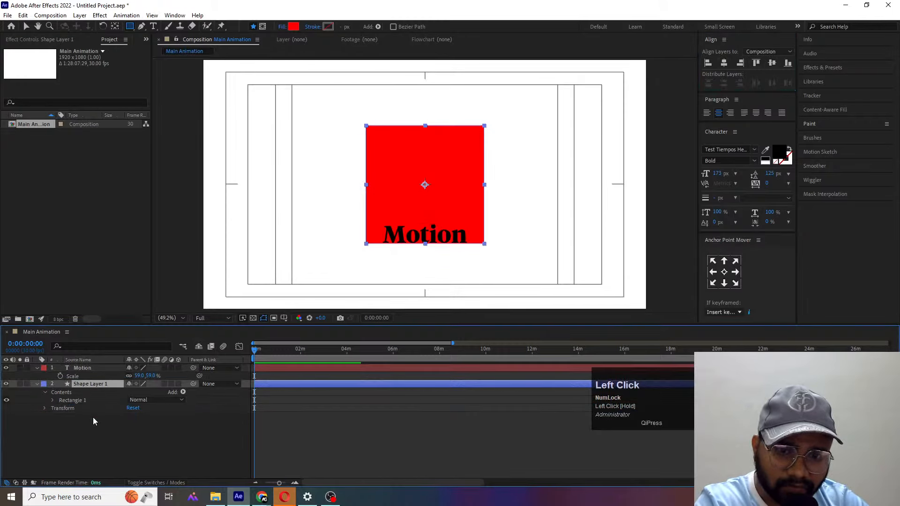
left_click(83, 371)
scroll(428, 234, "up", 4)
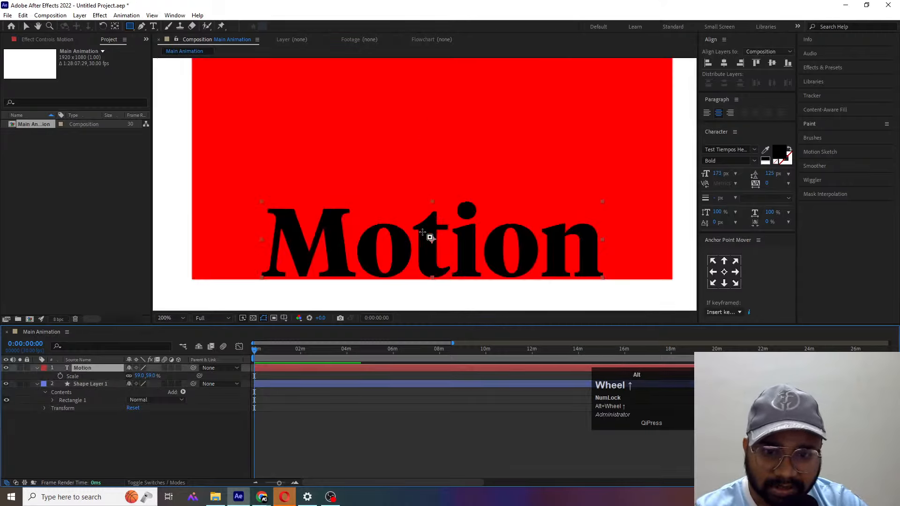
key("v")
key("s")
key("s")
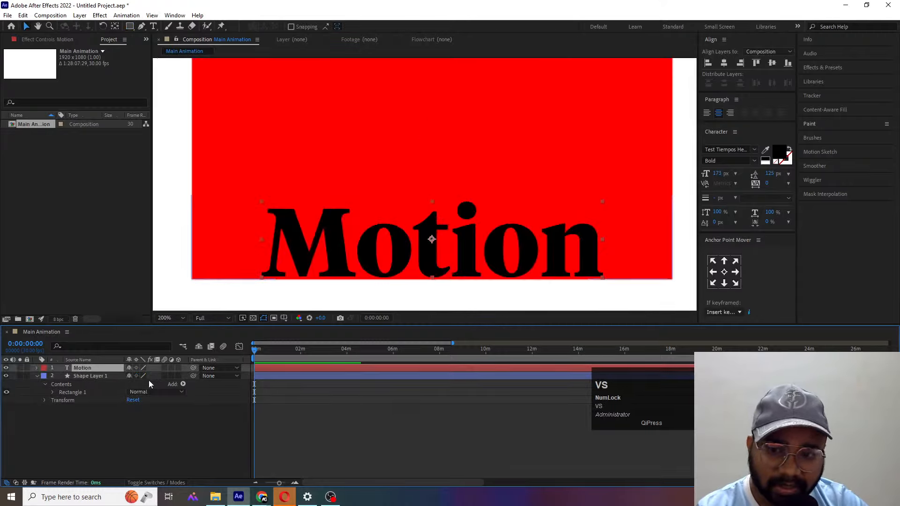
left_click_drag(131, 376, 139, 376)
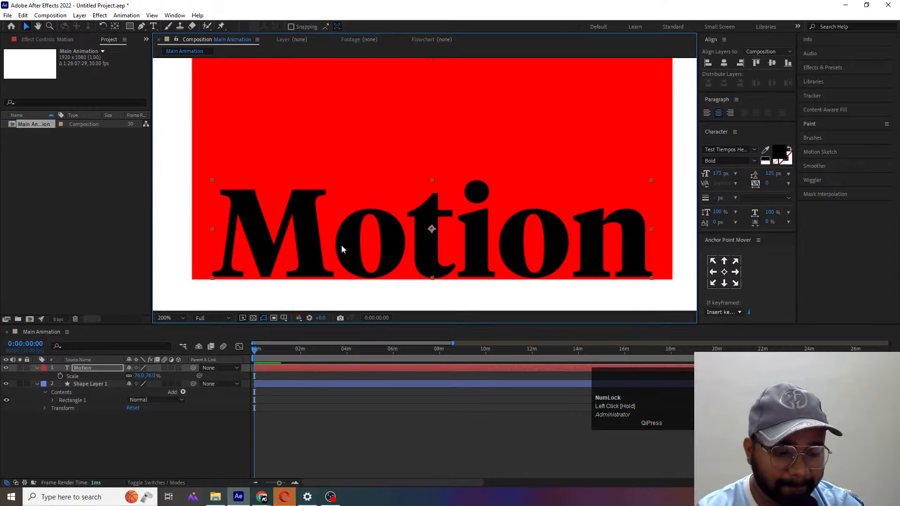
scroll(315, 239, "down", 3)
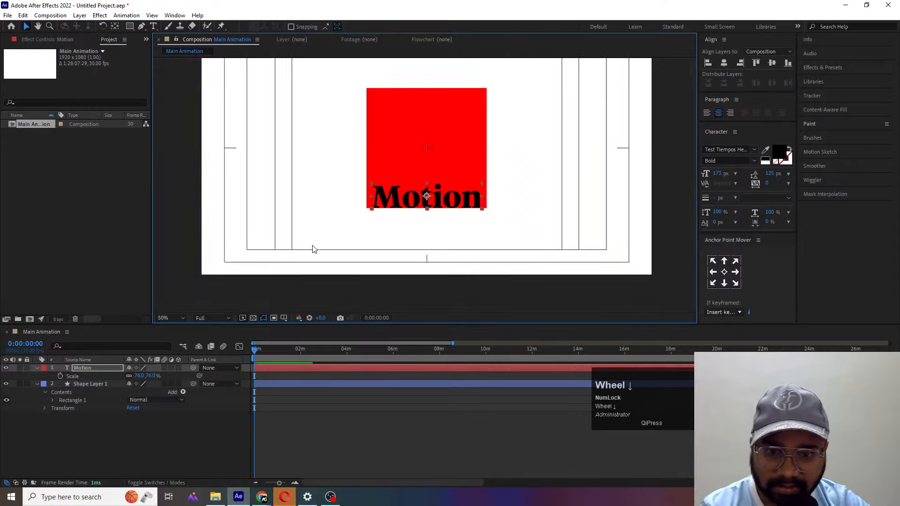
scroll(375, 222, "up", 2)
scroll(403, 228, "down", 1)
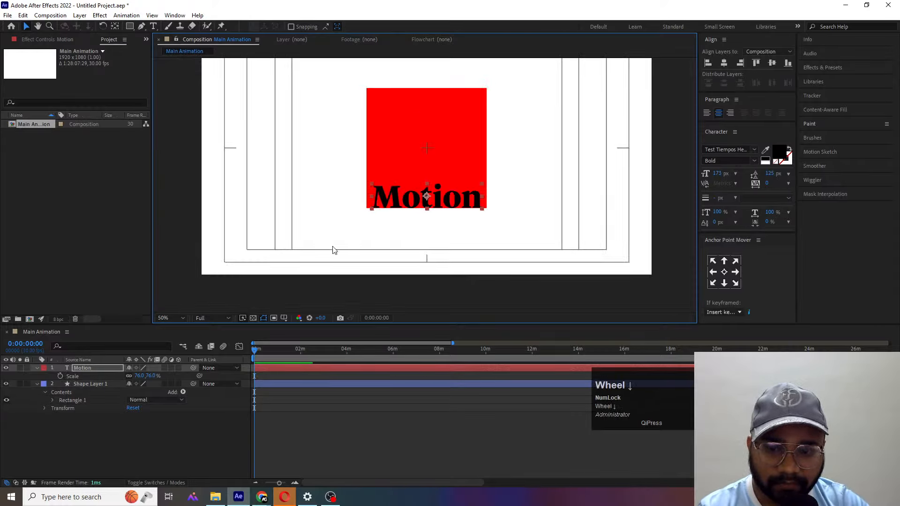
- Duplicate the Motion text layer, rotate the copy 90°, and centre it vertically on the red square's left edge
left_click(87, 367)
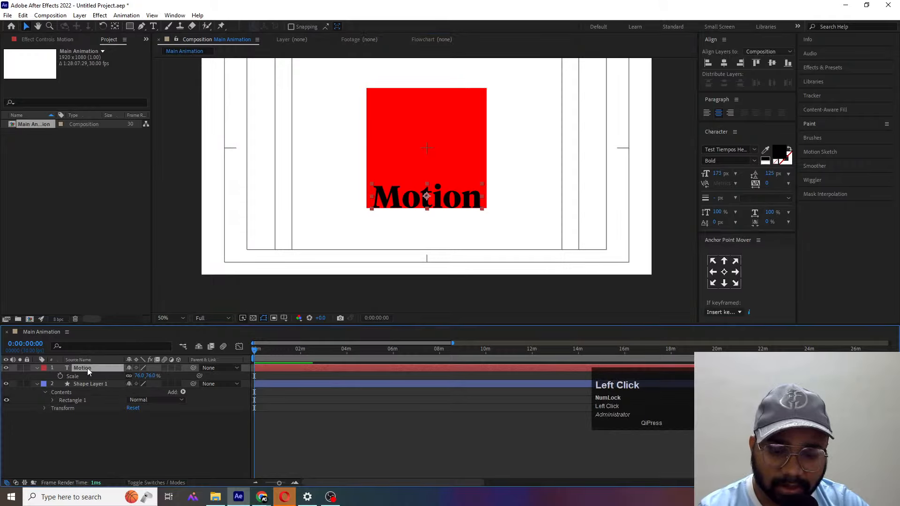
key("ctrl+d")
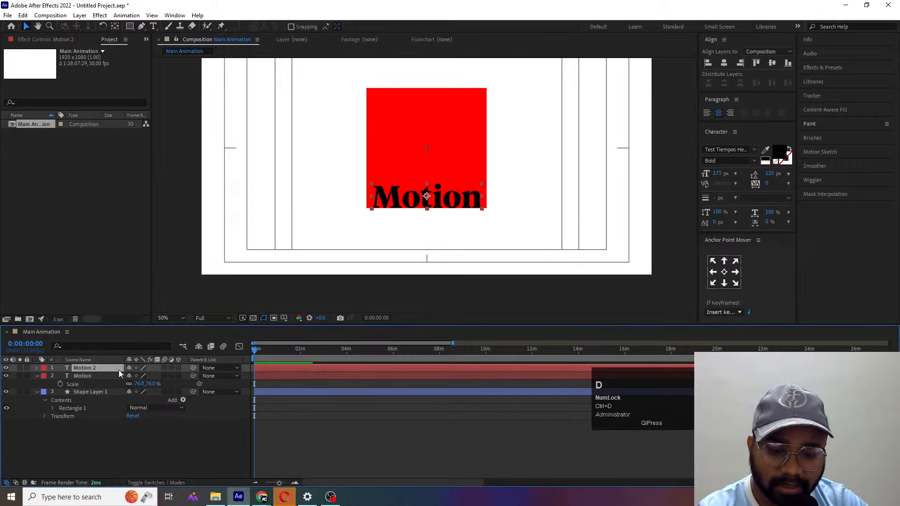
key("r")
left_click(141, 373)
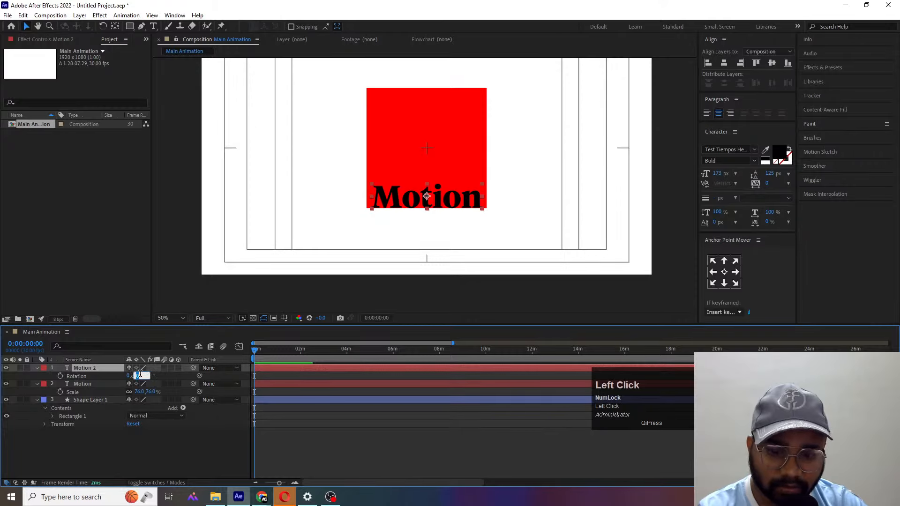
type("90")
key("Return")
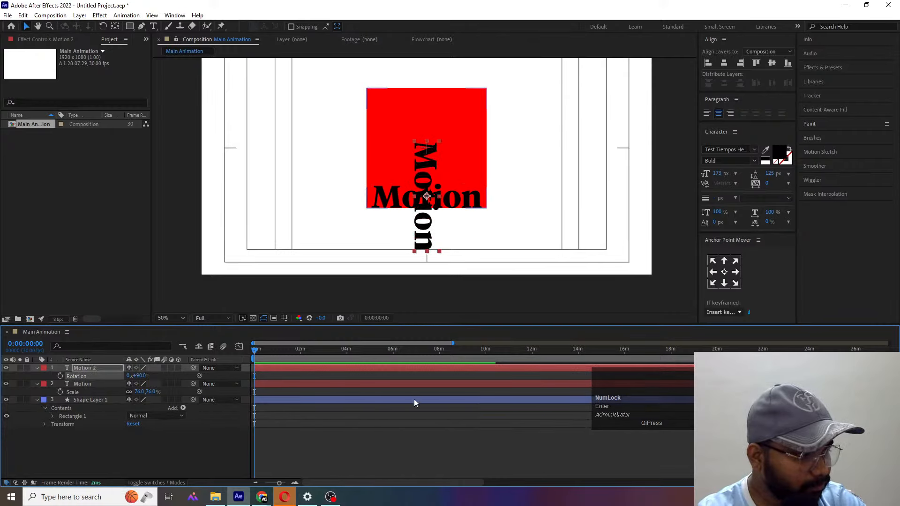
left_click_drag(421, 177, 366, 117)
left_click(770, 64)
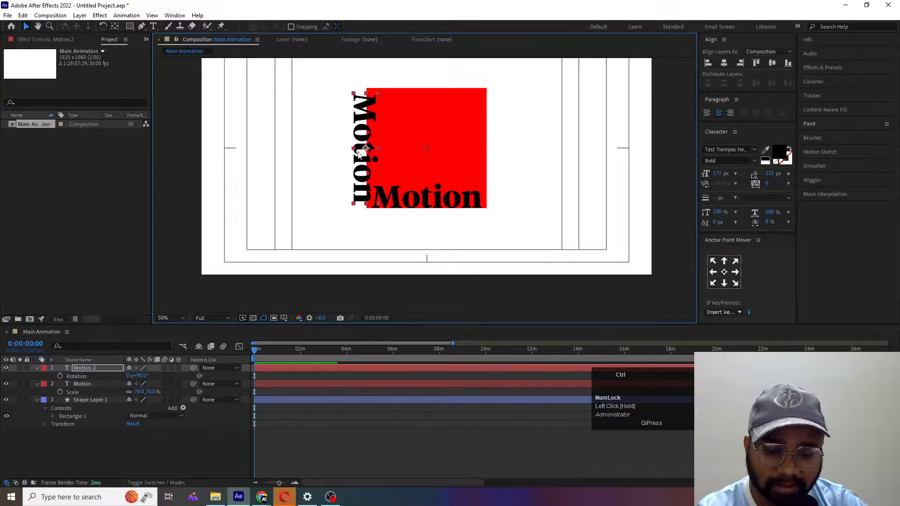
- Duplicate the left Motion copy, move the duplicate to the red square's right edge, and set its rotation to -90°
key("ctrl+d")
left_click_drag(366, 139, 498, 132)
key("r")
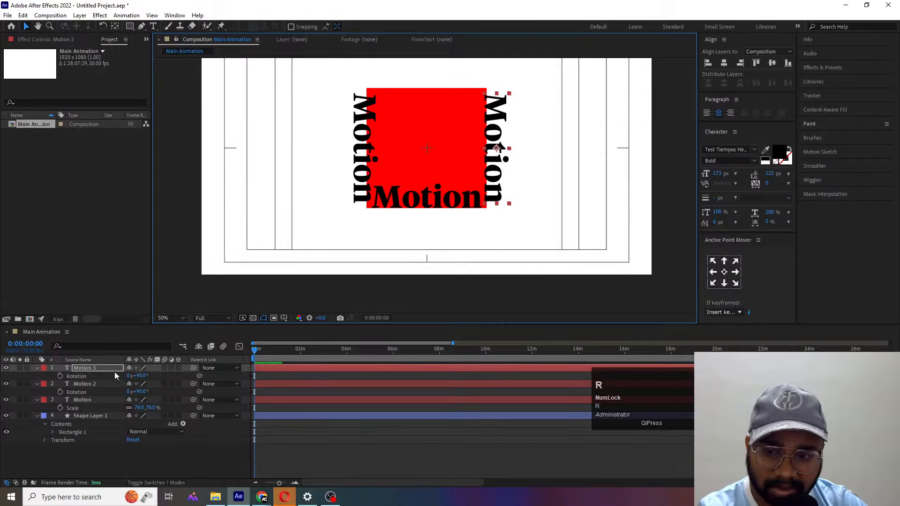
left_click(139, 375)
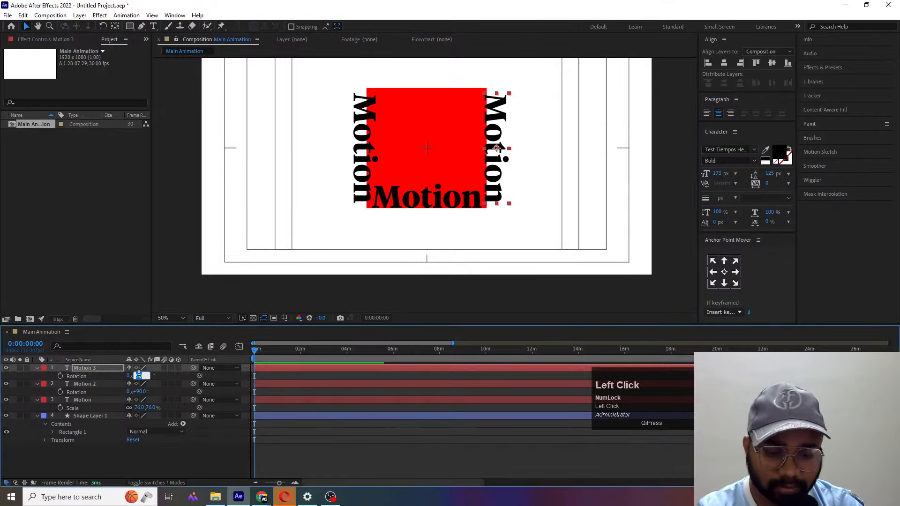
type("-90")
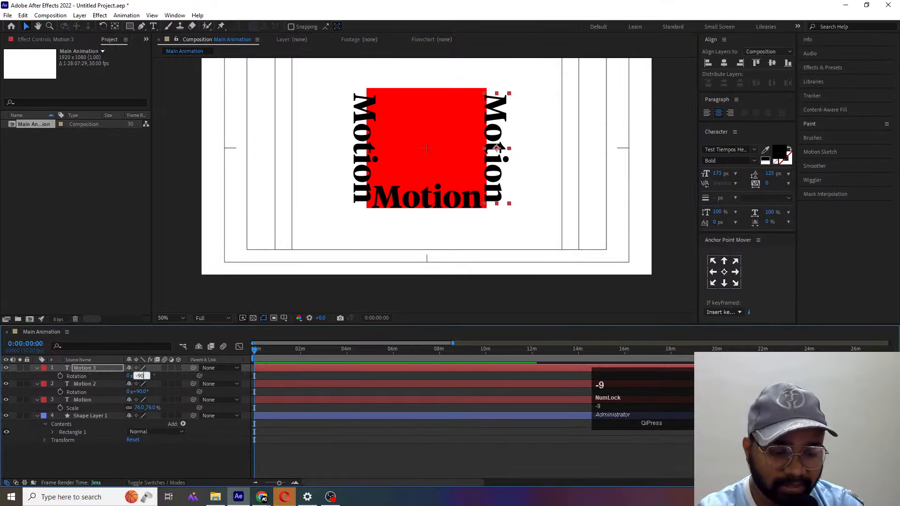
key("Return")
key("Left")
key("Left")
key("Left")
key("Left")
key("Left")
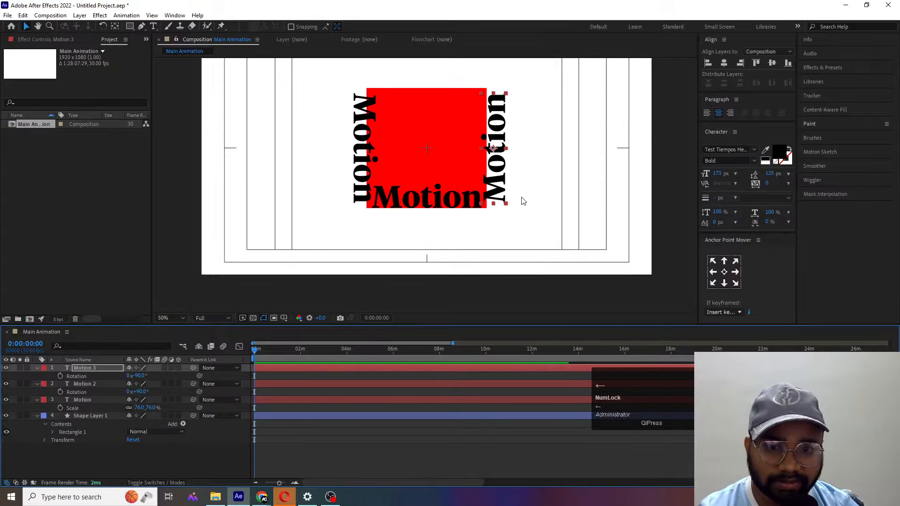
key("Left")
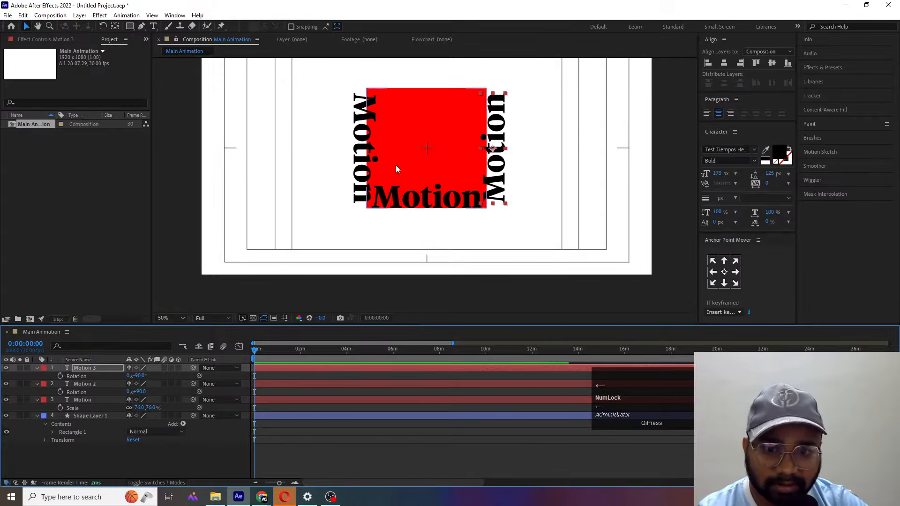
- Duplicate the bottom Motion text and move the copy straight up above the red square's top edge
left_click(433, 201)
key("ctrl+d")
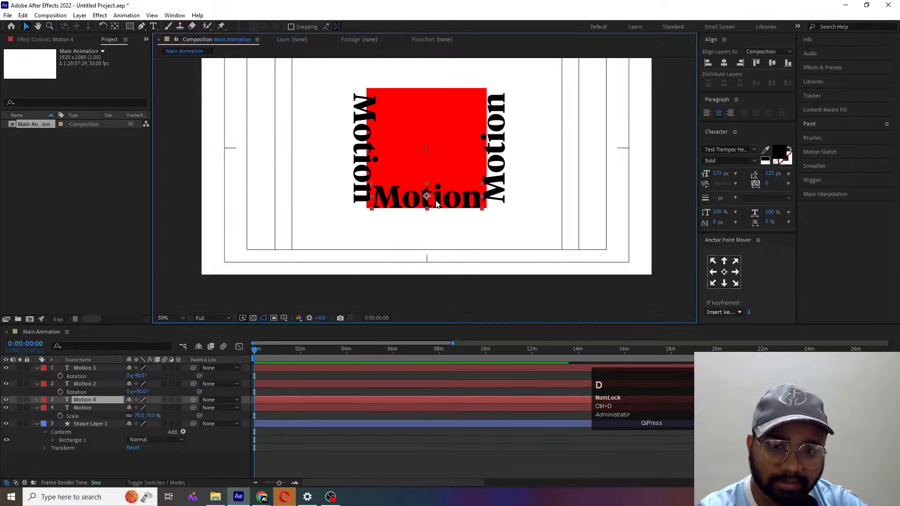
left_click_drag(435, 204, 426, 82)
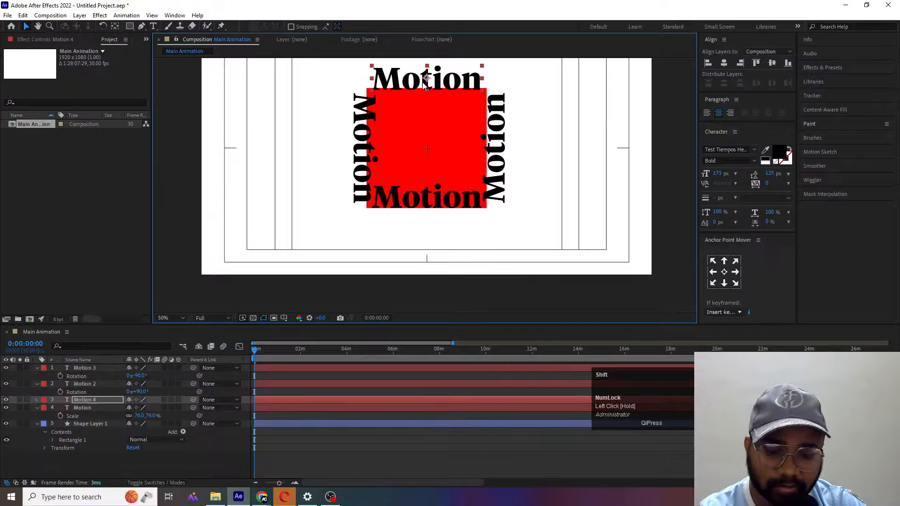
key("r")
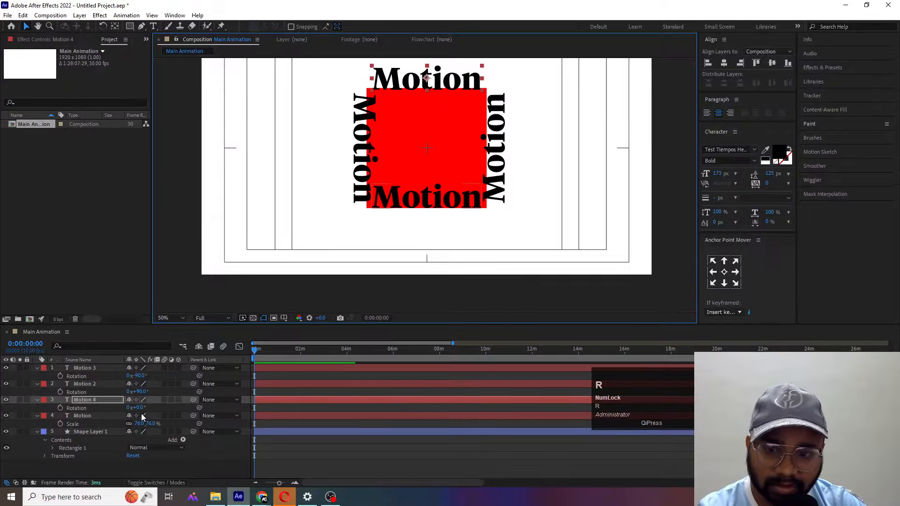
- Flip the top Motion copy vertically with a scale of 76, -76%, and seat it against the square's top edge
key("s")
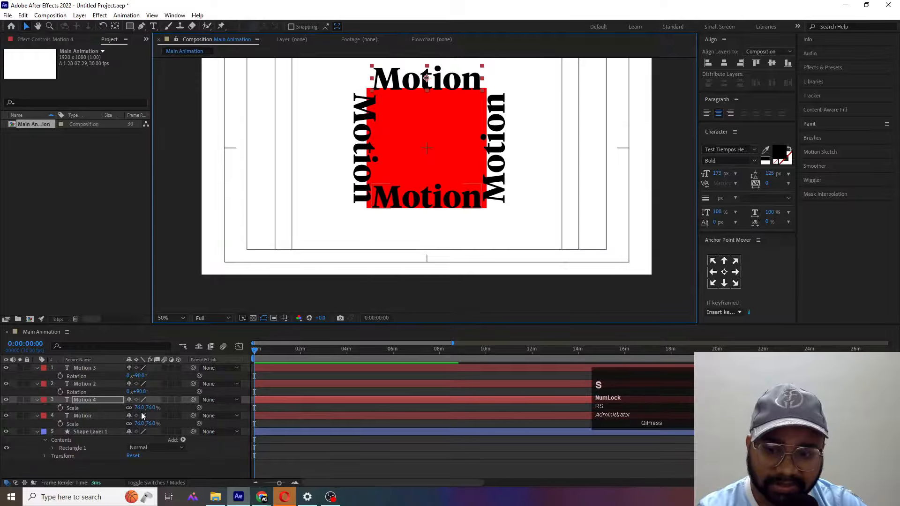
left_click(153, 408)
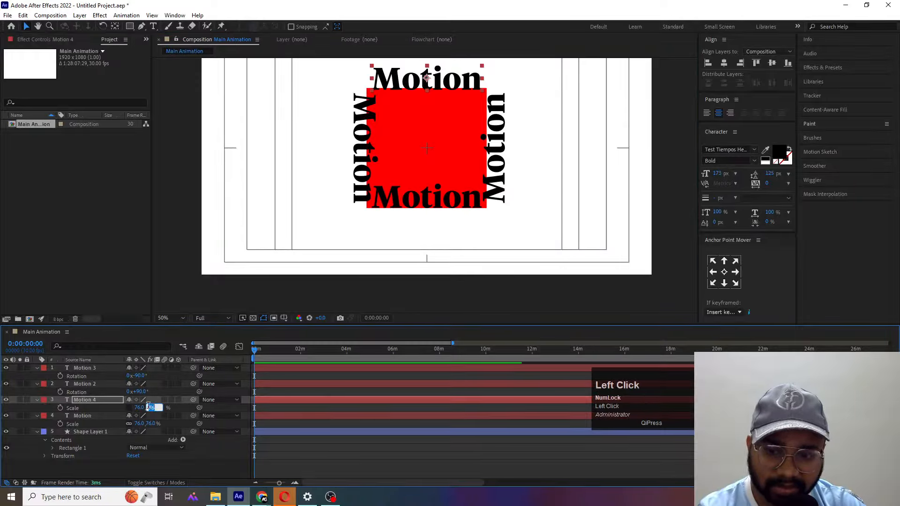
left_click(147, 406)
type("-")
key("Return")
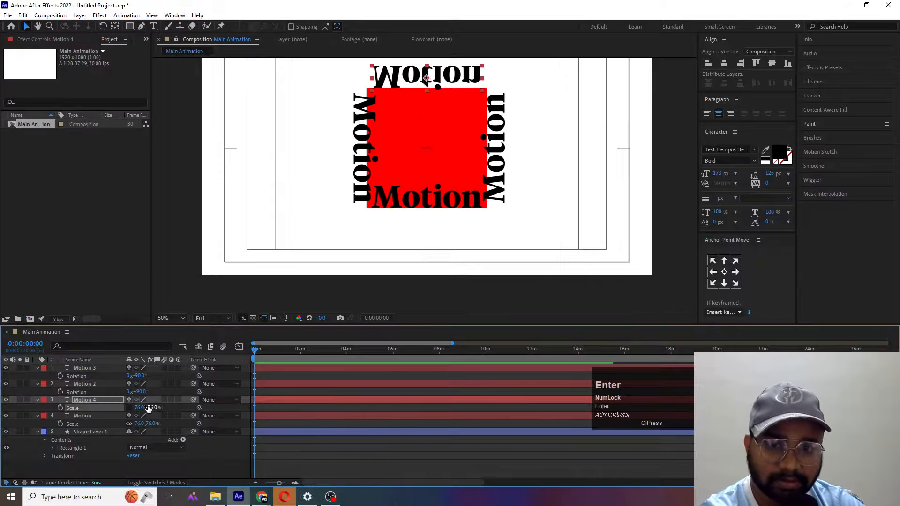
key("v")
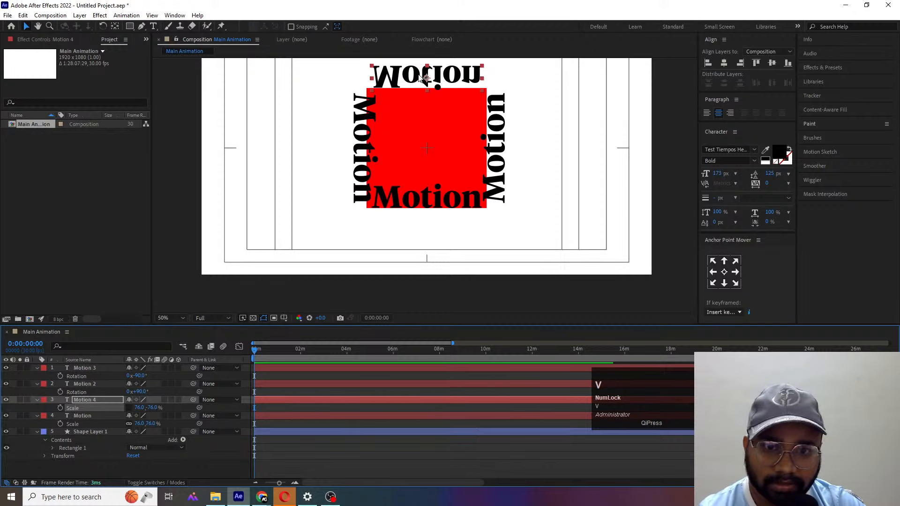
left_click_drag(421, 77, 416, 86)
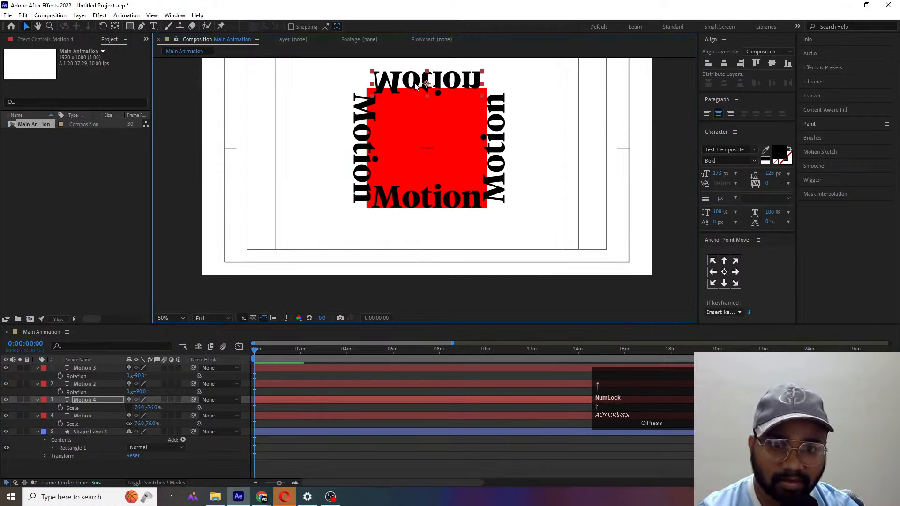
key("Up")
key("Up")
key("Up")
key("Up")
key("Up")
key("Up")
key("Up")
key("Up")
key("Up")
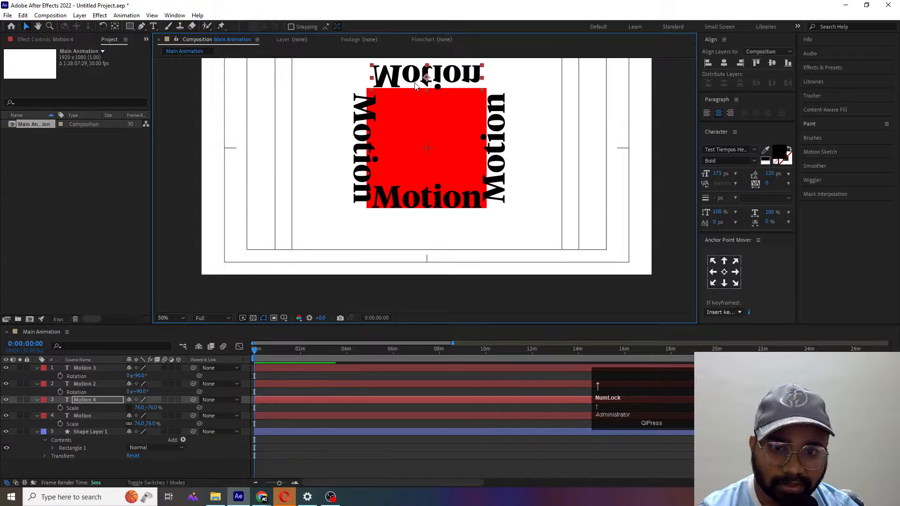
- Move the left, right and bottom Motion texts outward so each sits just outside its edge of the red square
left_click(363, 119)
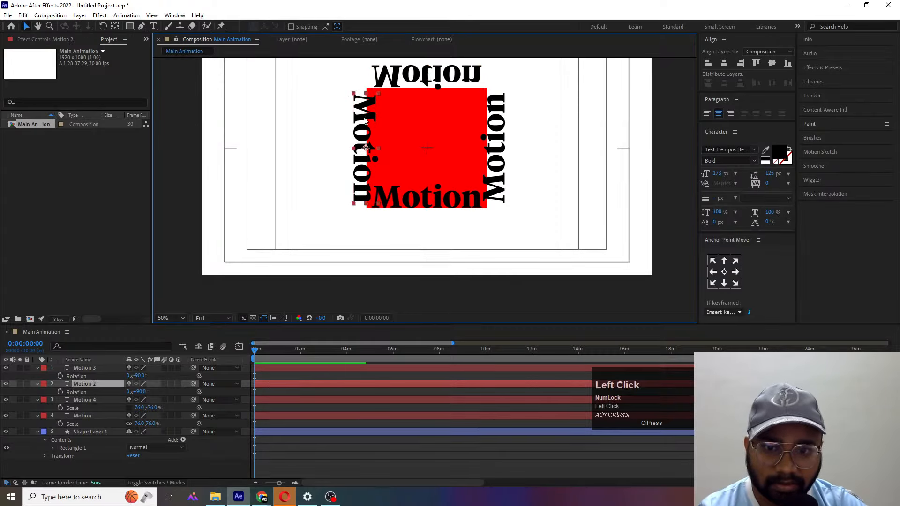
left_click_drag(363, 119, 349, 121)
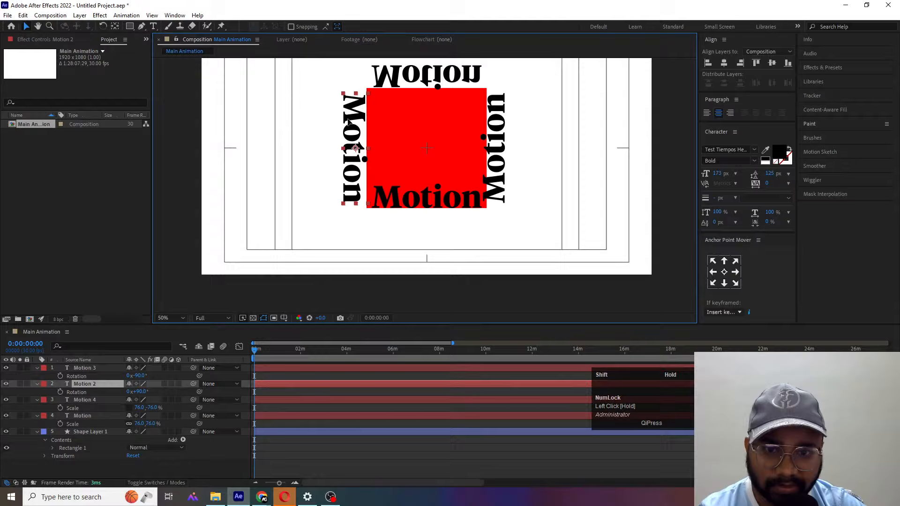
left_click(495, 128)
right_click(495, 127)
left_click(495, 119)
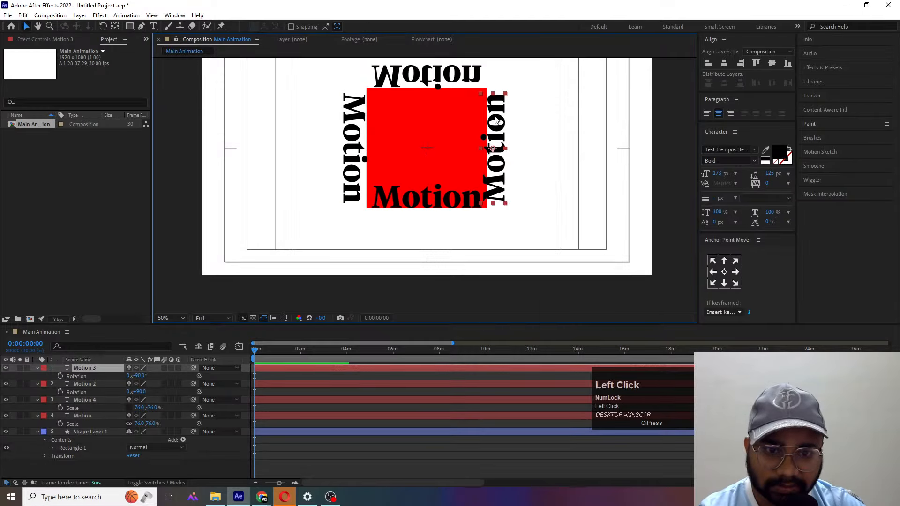
left_click_drag(496, 119, 502, 119)
left_click(430, 197)
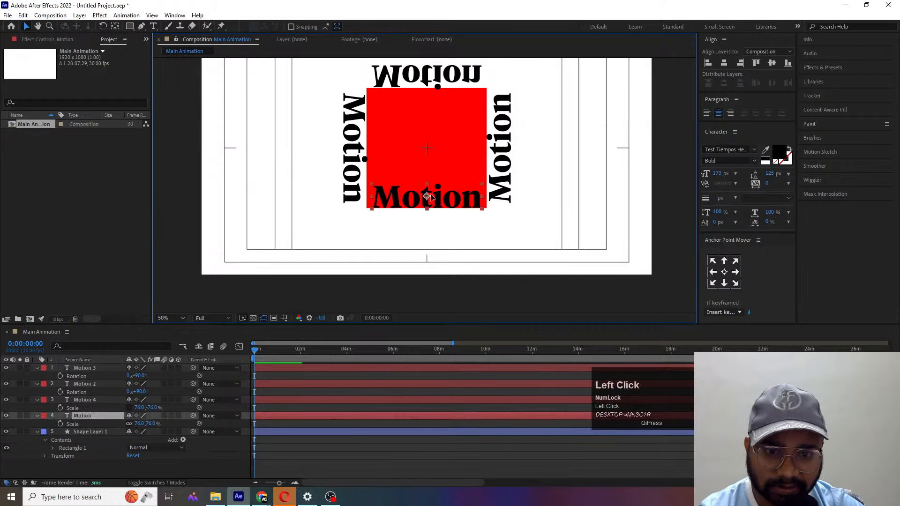
left_click_drag(461, 196, 462, 220)
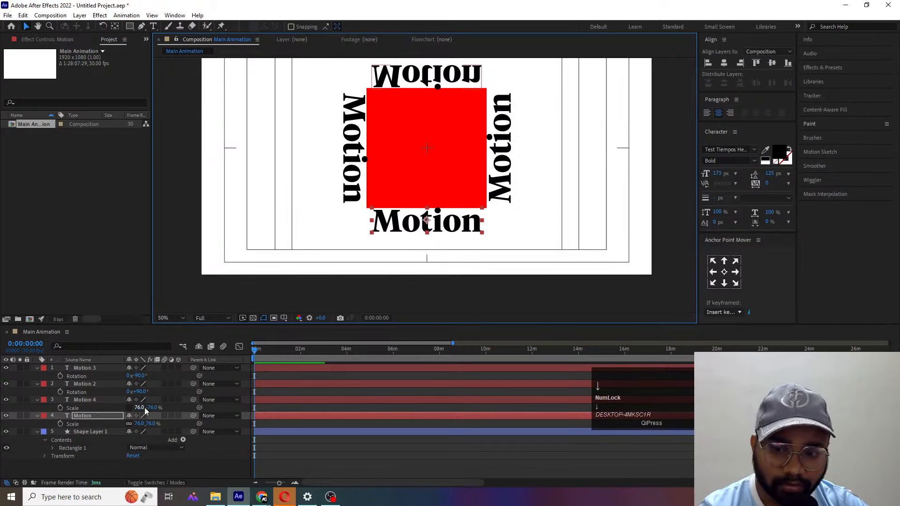
- Collapse the revealed layer properties and parent all four Motion text layers to Shape Layer 1
left_click(155, 391)
key("u")
left_click(105, 390)
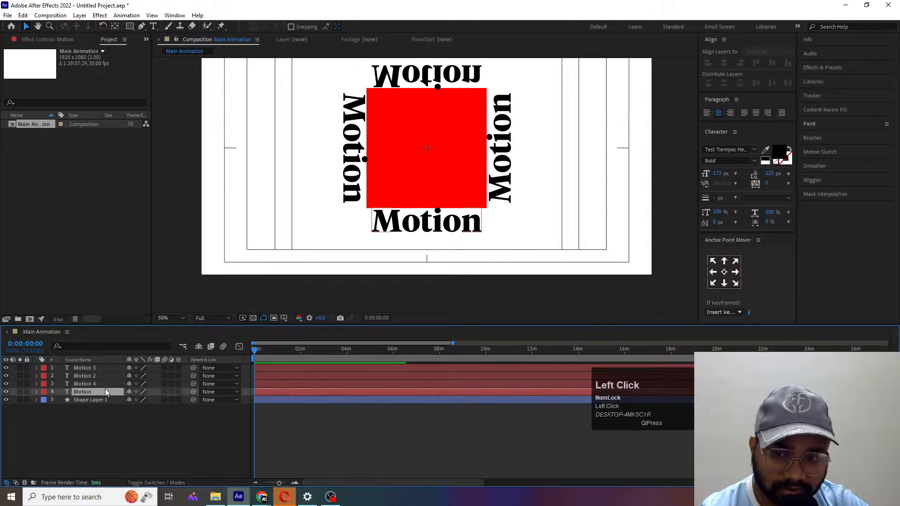
left_click(87, 368, "shift")
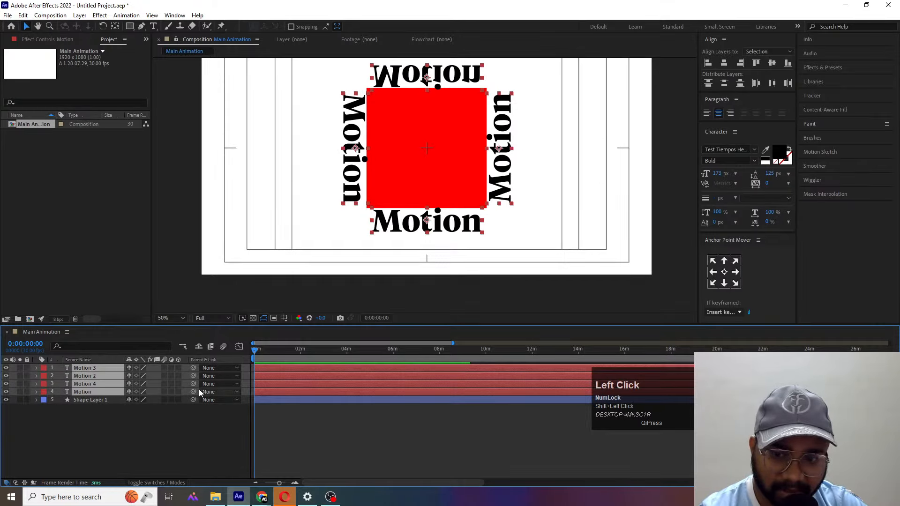
left_click_drag(193, 391, 87, 400)
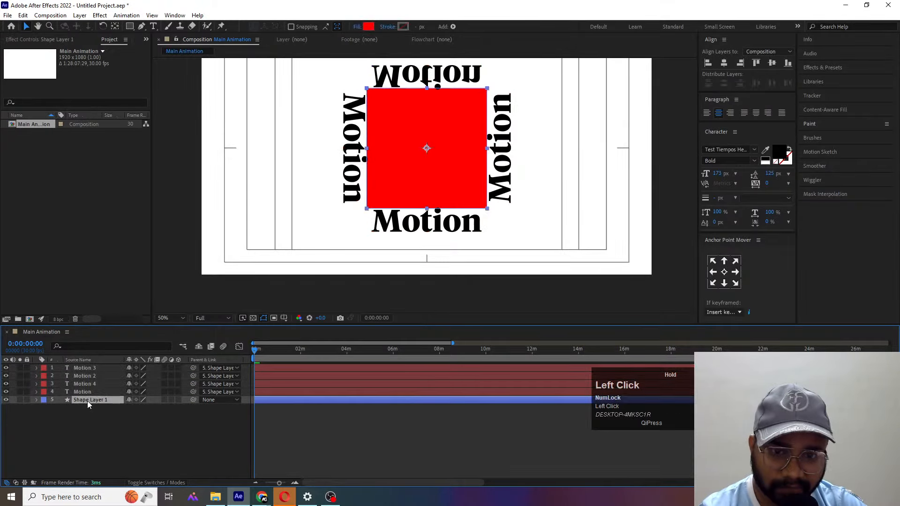
- Hide the four Motion text layers and fit the whole composition in the viewer
left_click_drag(6, 391, 21, 377)
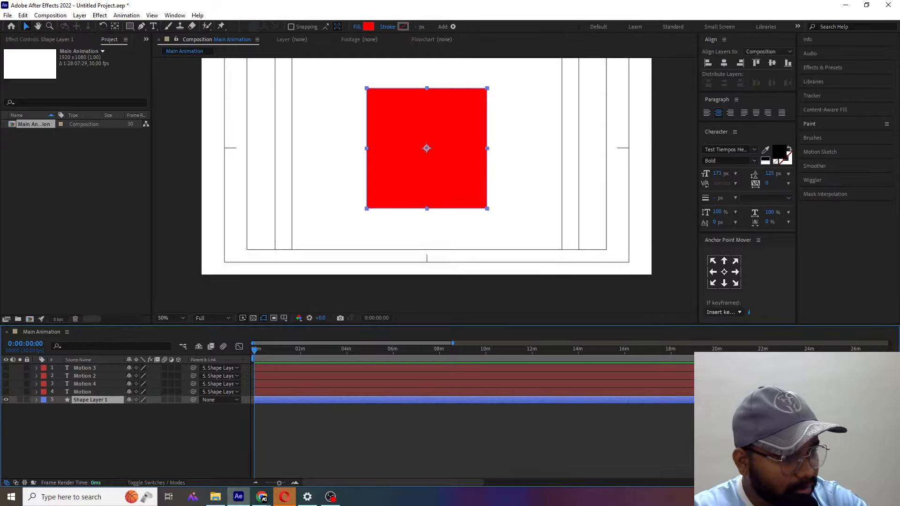
scroll(468, 422, "down", 1)
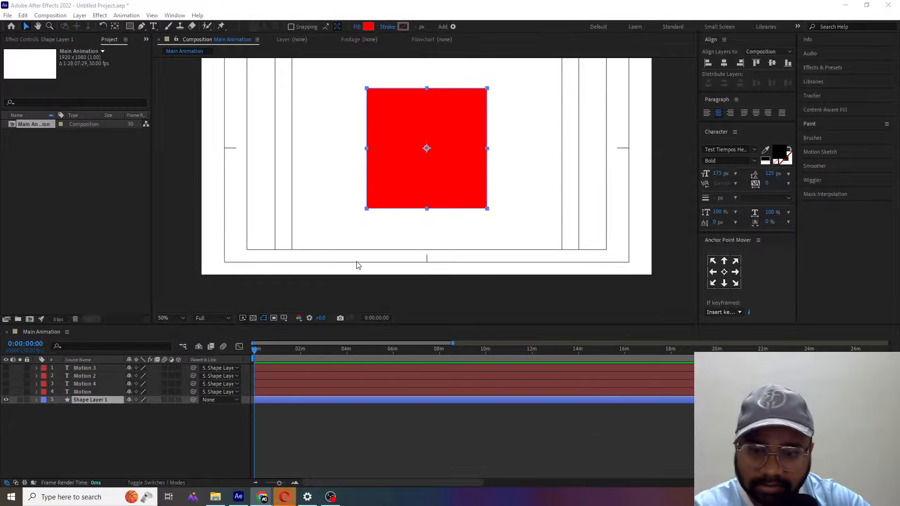
left_click(117, 429)
left_click(88, 401)
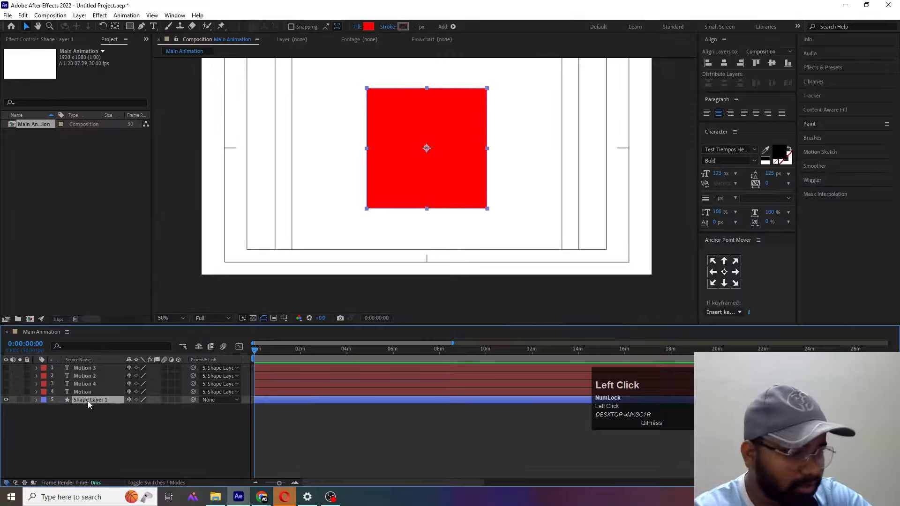
left_click(178, 318)
left_click(169, 154)
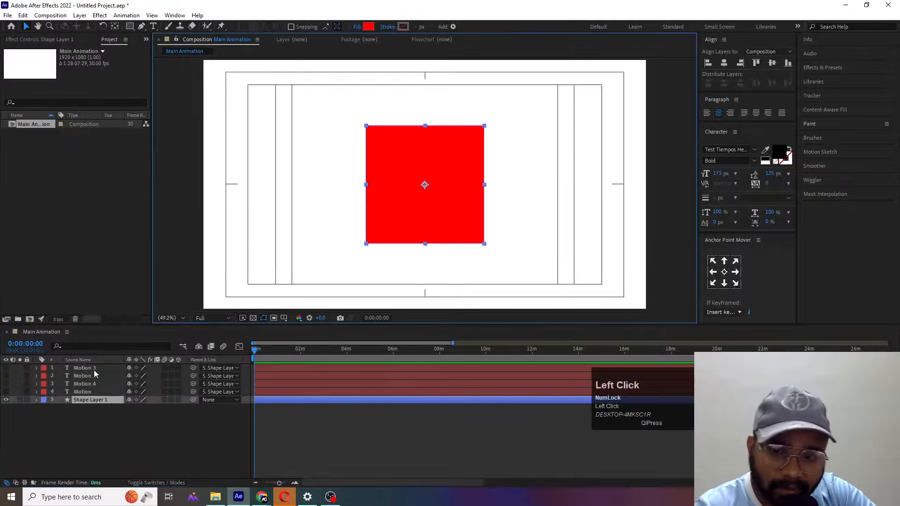
- Rename Shape Layer 1 as "Refferance"
left_click(79, 399)
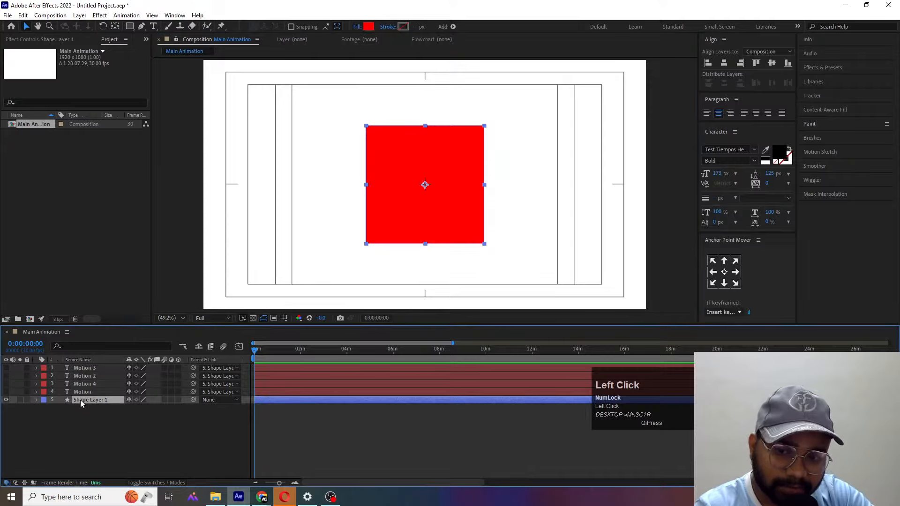
key("Return")
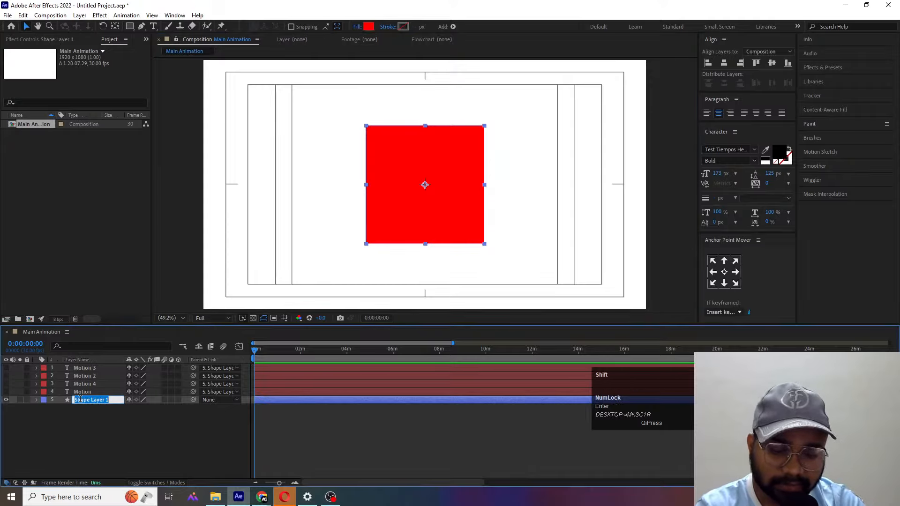
type("Refferance")
key("Return")
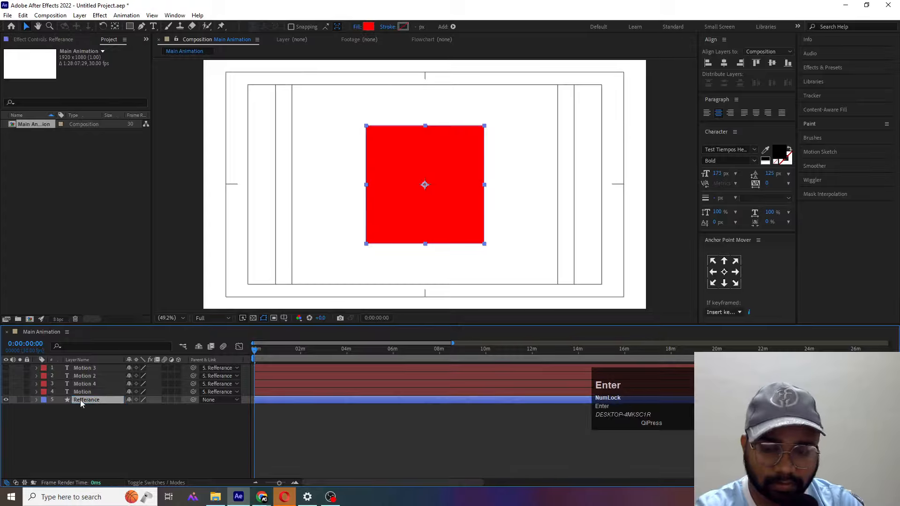
- Show the rulers and place a horizontal guide along the red square's bottom edge
key("ctrl+r")
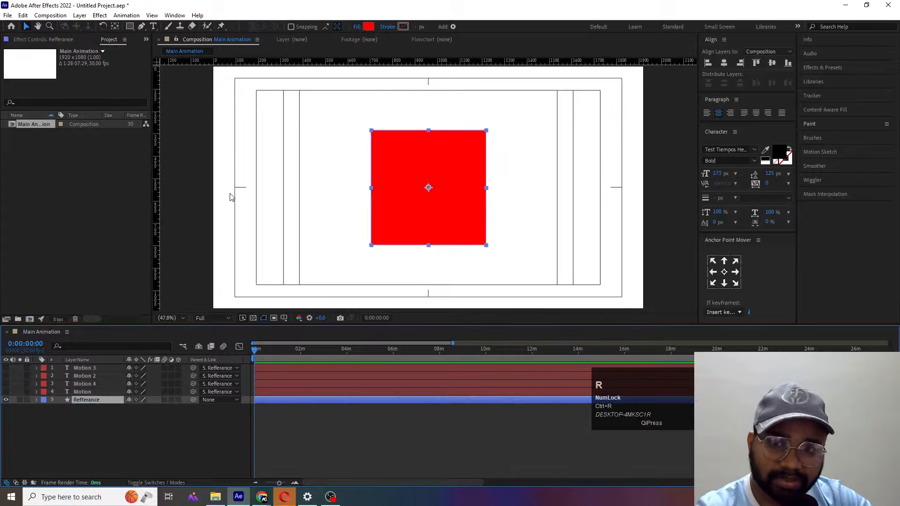
left_click_drag(293, 64, 366, 244)
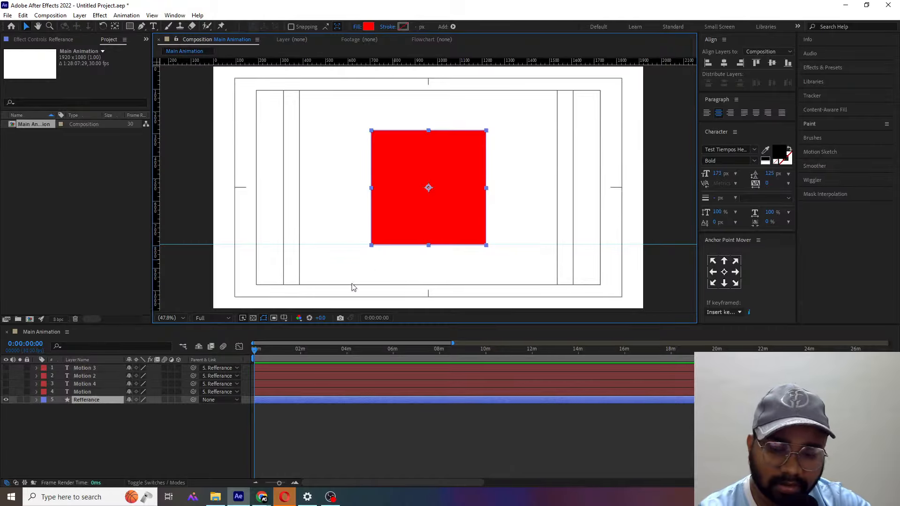
- Add Rotation and Position keyframes to the Refferance layer at 0:00:00:00
key("r")
left_click(59, 407)
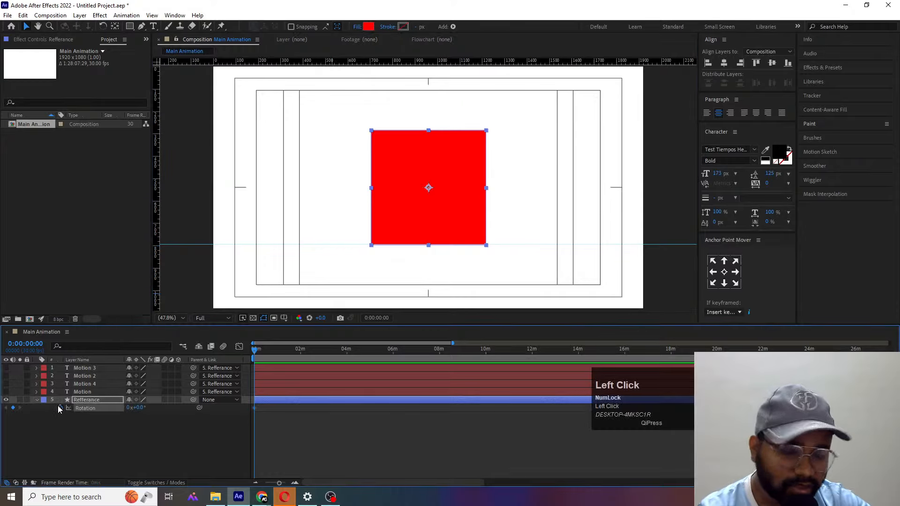
key("p")
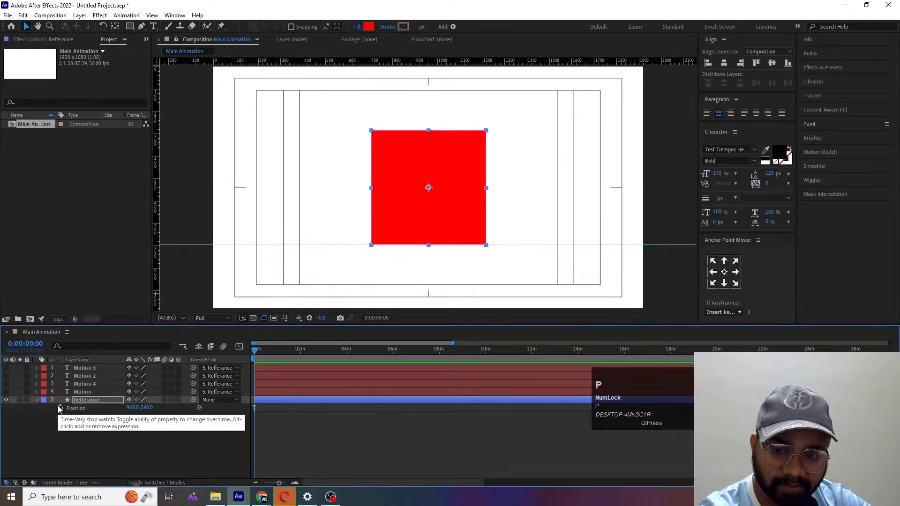
left_click(60, 407)
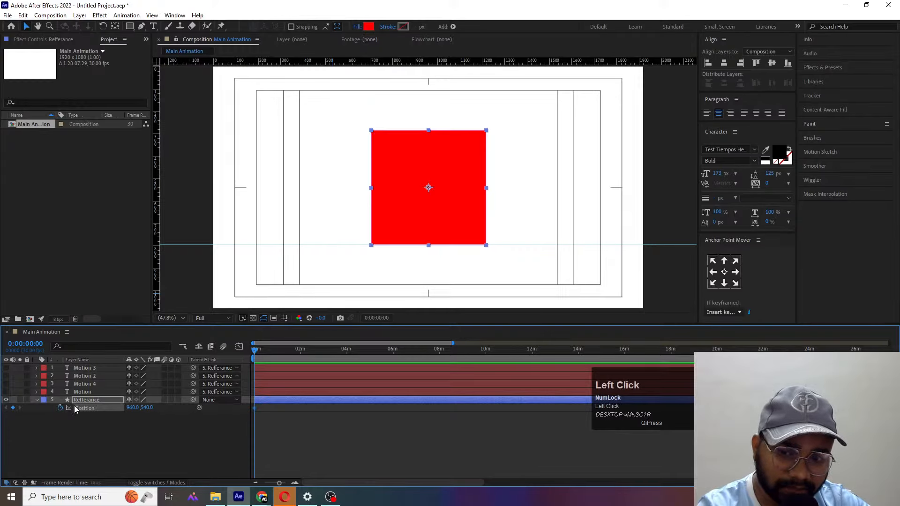
- Separate the Refferance layer's Position into X and Y dimensions and reveal all its keyframed properties
right_click(79, 406)
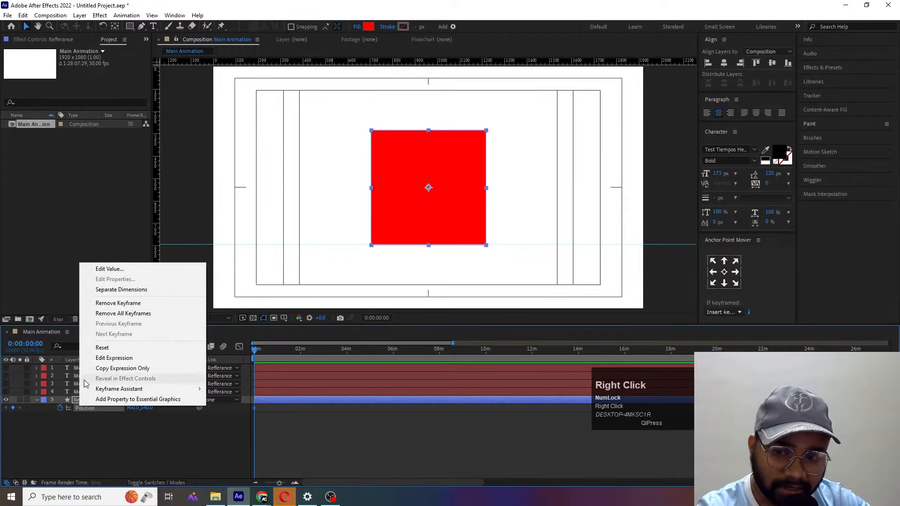
left_click(107, 289)
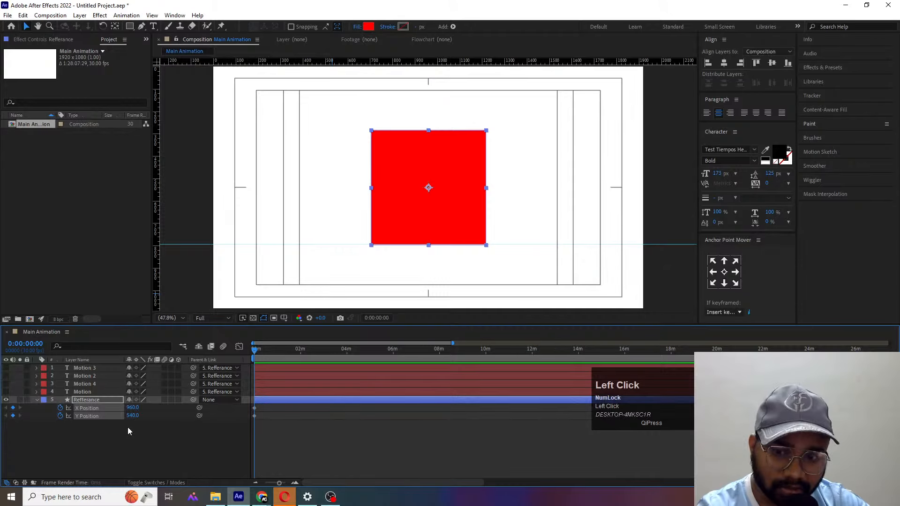
key("u")
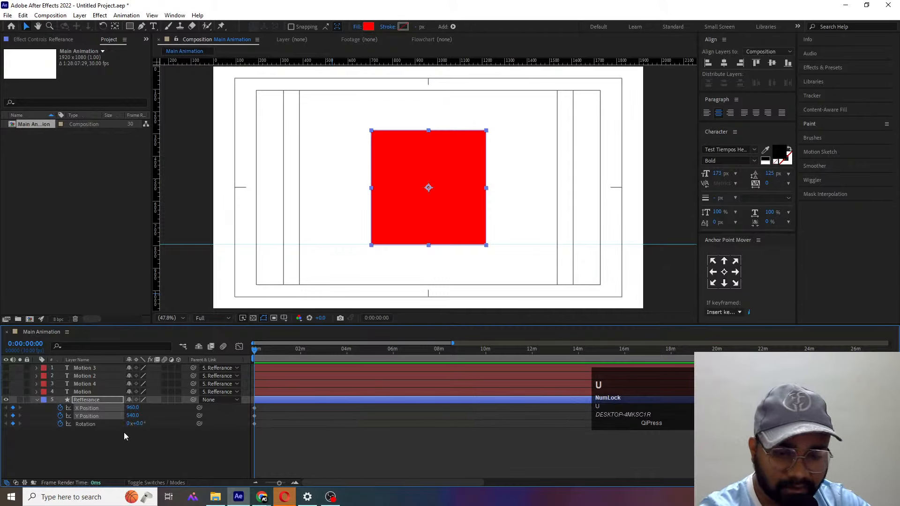
- Keyframe the Refferance layer's Rotation at 90° at 0:00:01:00 and preview the turn
key("equal")
key("equal")
key("equal")
key("equal")
key("equal")
key("equal")
key("equal")
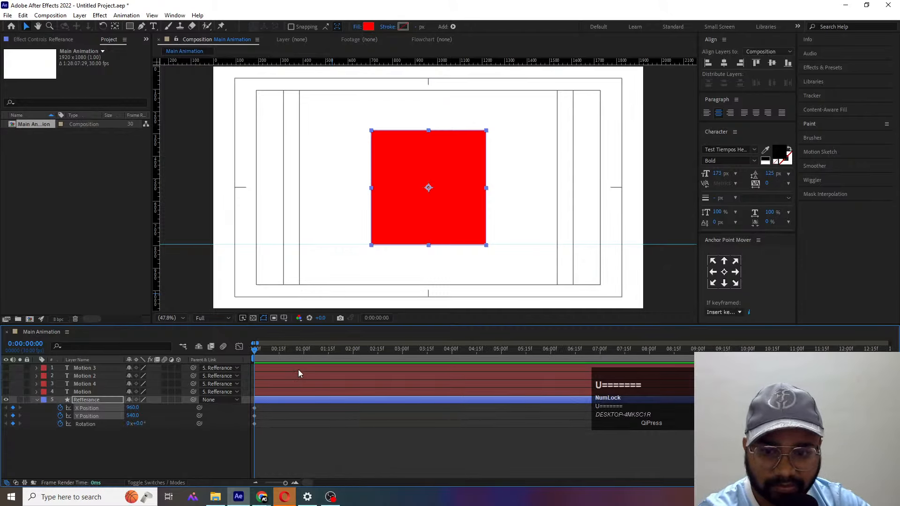
key("equal")
left_click(353, 355)
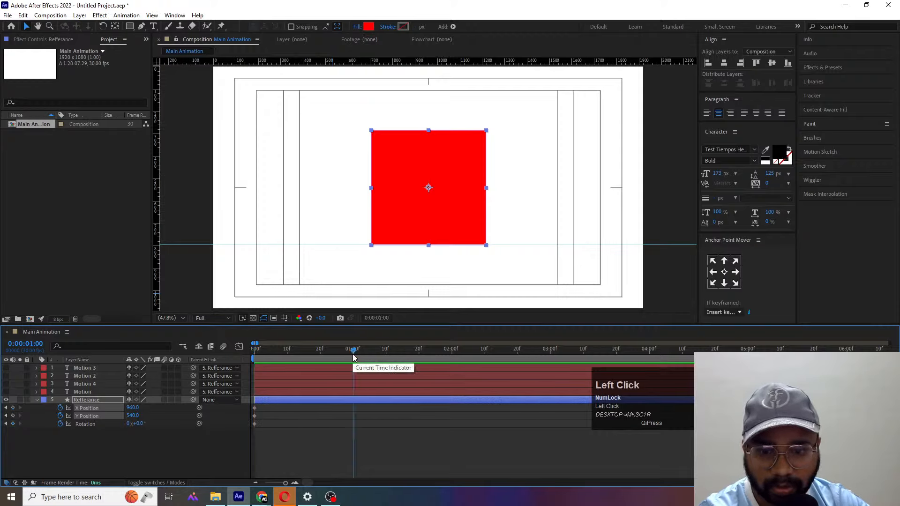
left_click(142, 432)
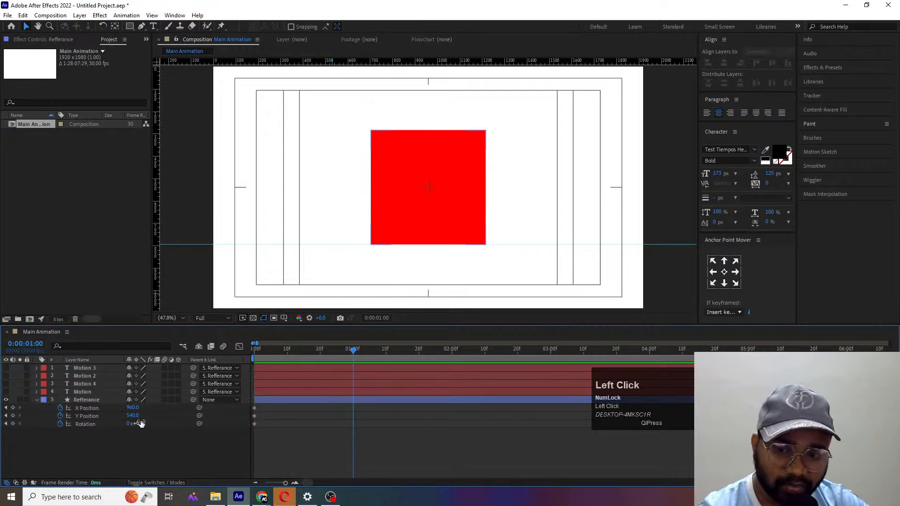
left_click(140, 423)
type("90")
key("Return")
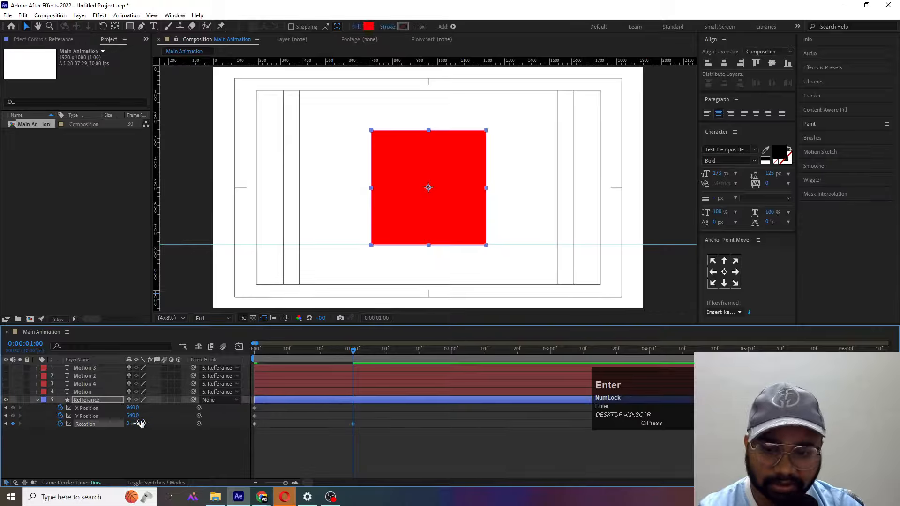
key("space")
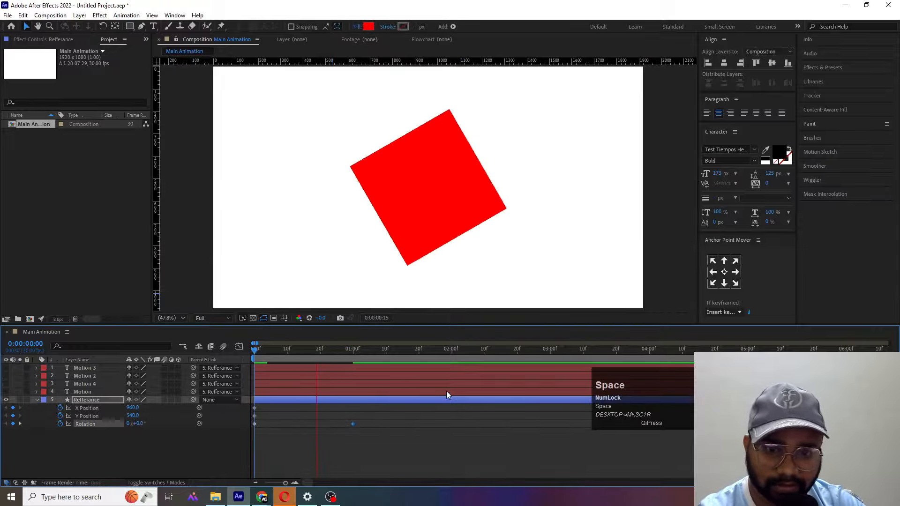
key("space")
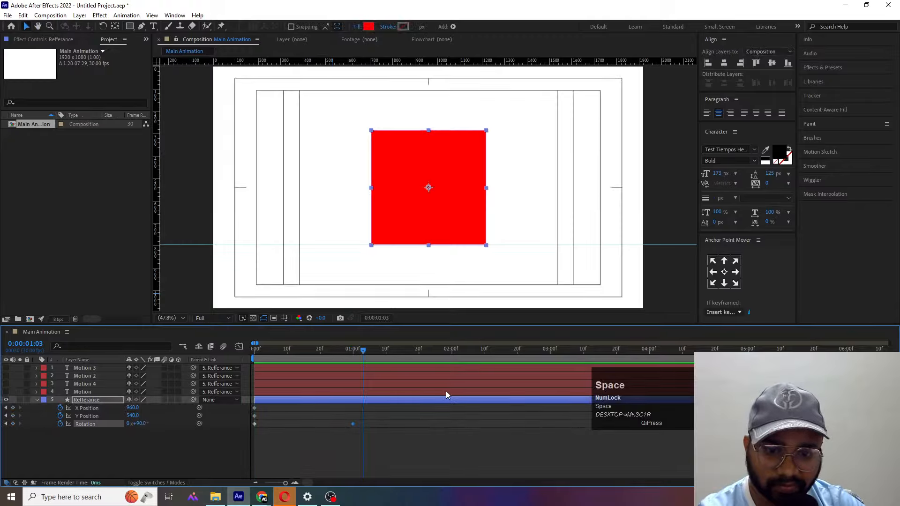
- Keyframe the Refferance layer's Rotation at 180° at 0:00:02:00
left_click(453, 355)
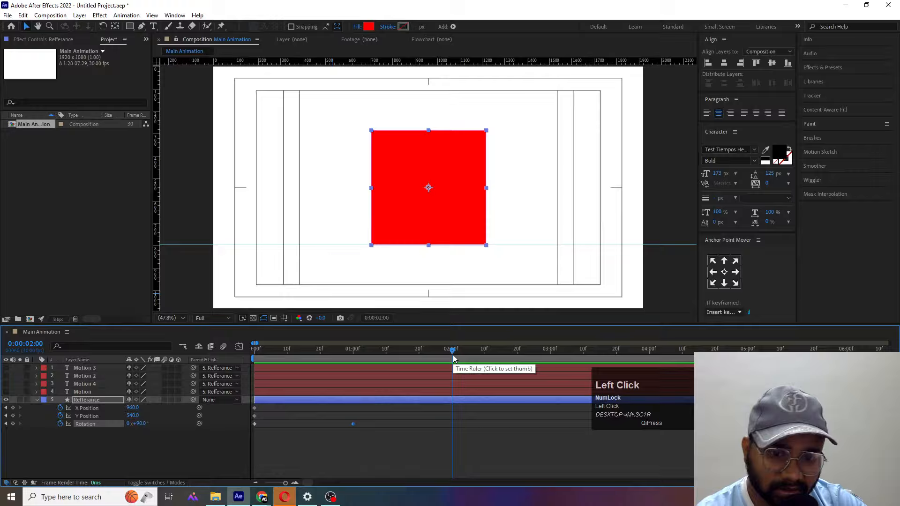
left_click(138, 424)
type("180")
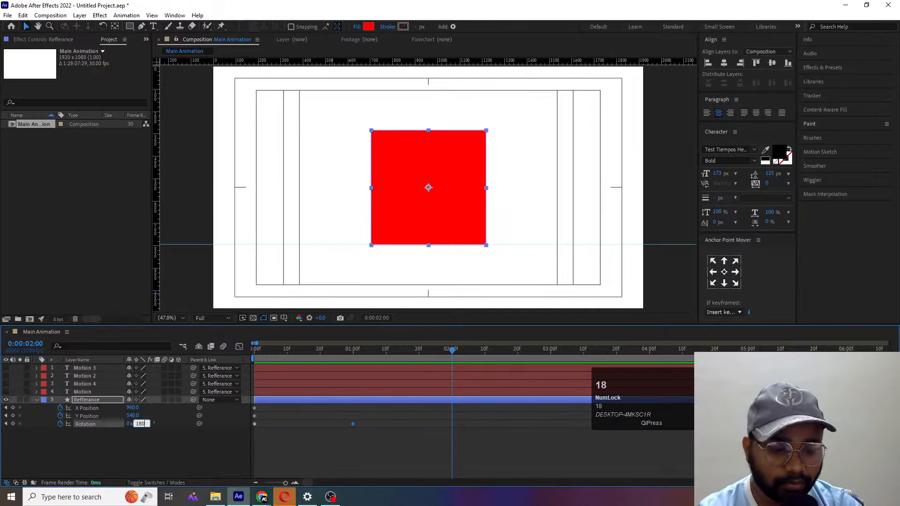
key("Return")
- Keyframe the Refferance layer's Rotation at 270° at 0:00:03:00
left_click(551, 355)
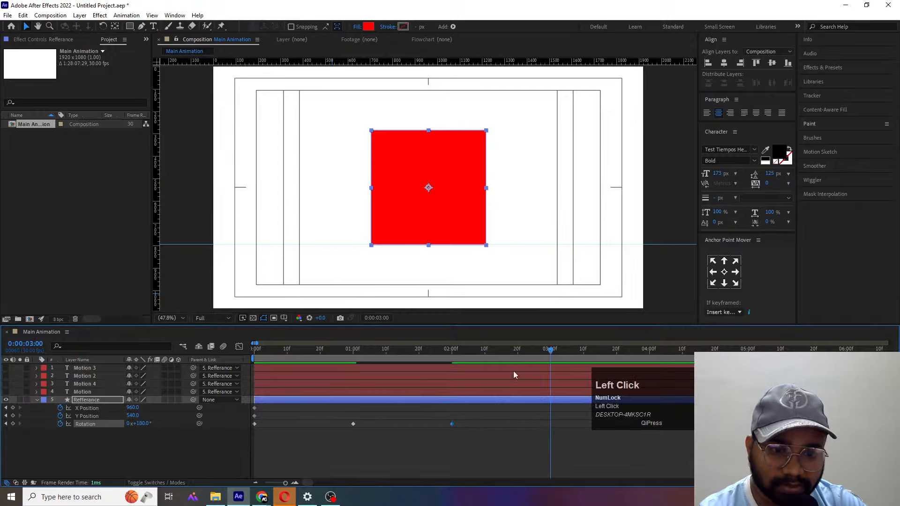
left_click(141, 423)
type("270")
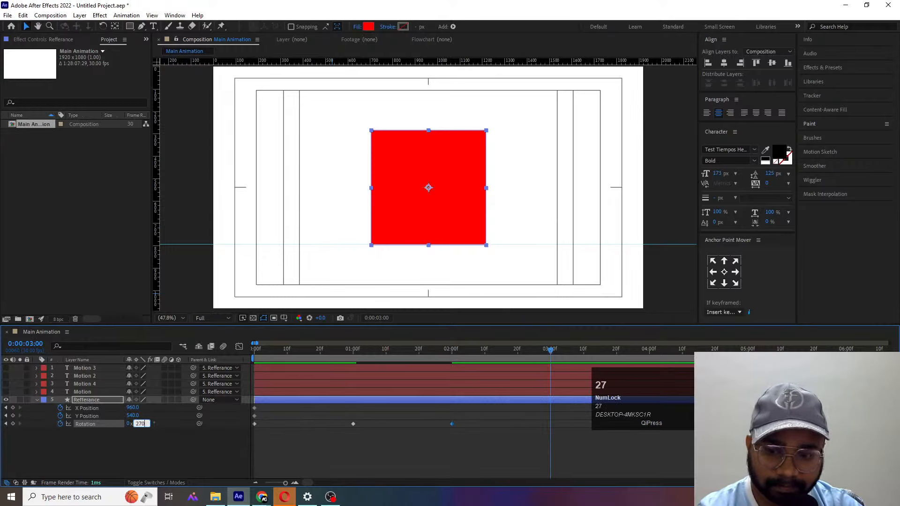
key("Return")
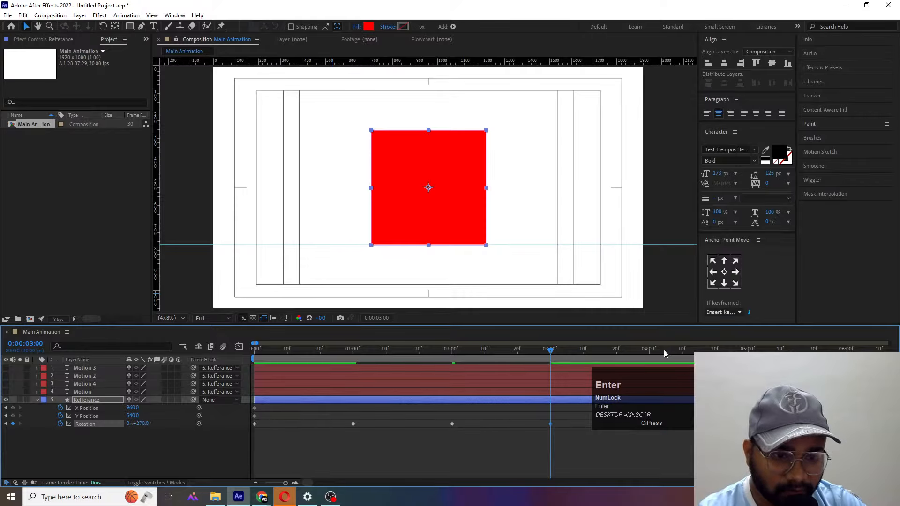
- Keyframe the Refferance layer's Rotation at one full turn (1x+0.0°) at 0:00:04:00
left_click(649, 352)
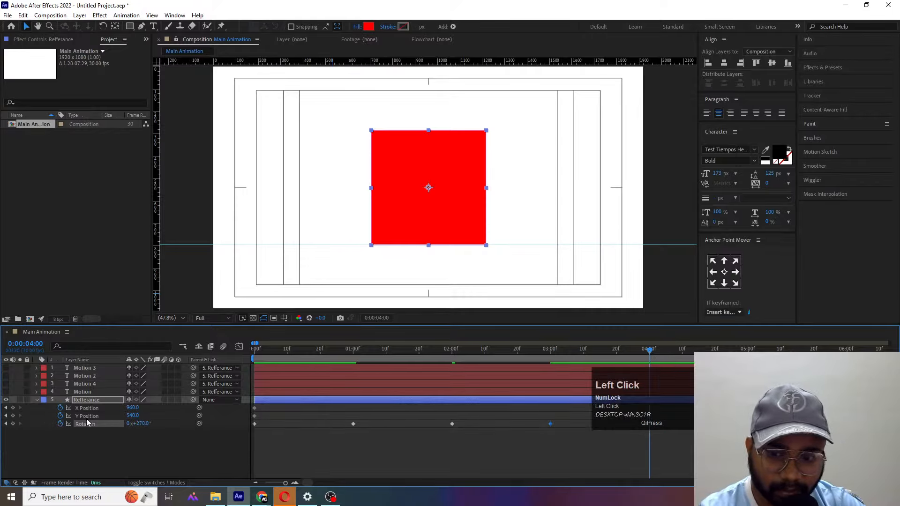
left_click(141, 423)
type("360")
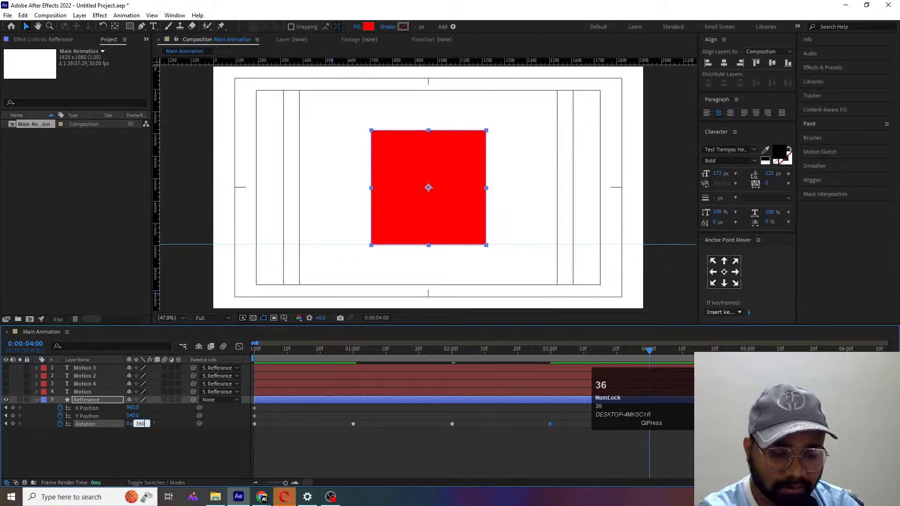
key("Return")
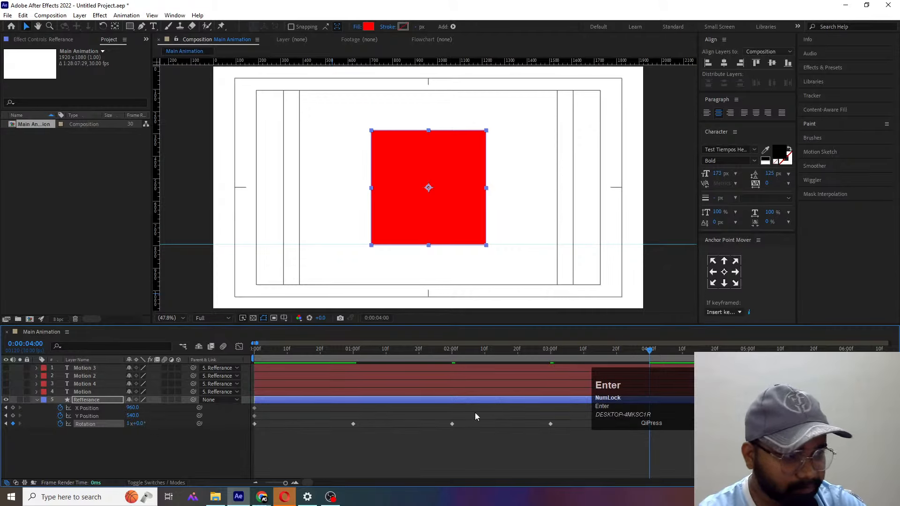
- Apply Easy Ease to all Rotation keyframes, lengthen their speed-graph handles for a stronger ease, and preview the motion
left_click_drag(699, 457, 236, 425)
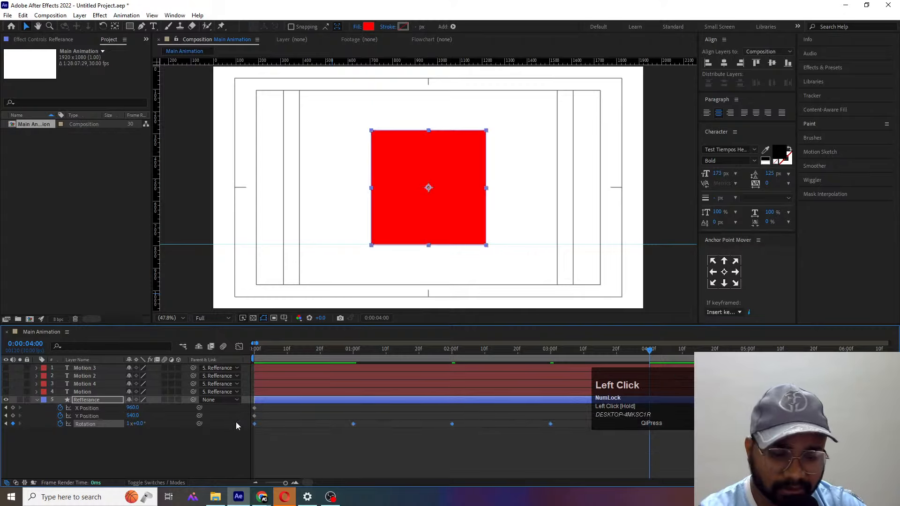
key("F9")
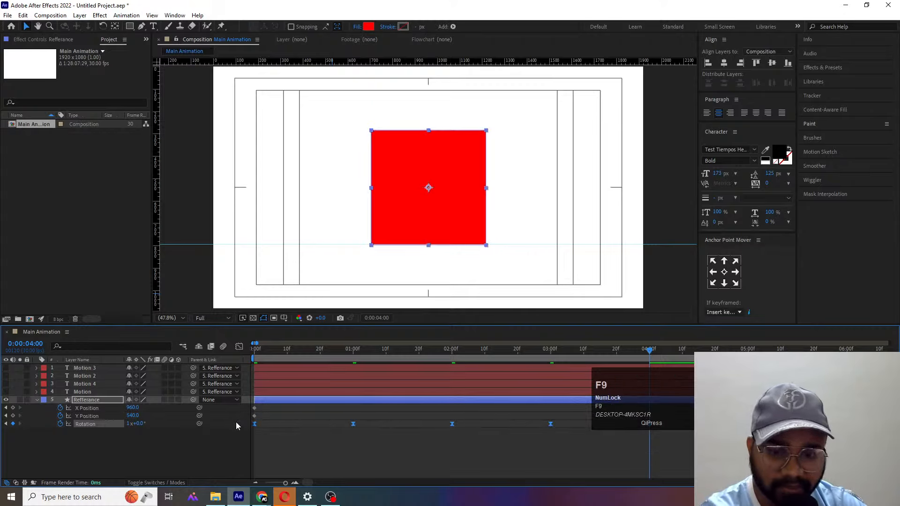
left_click(238, 347)
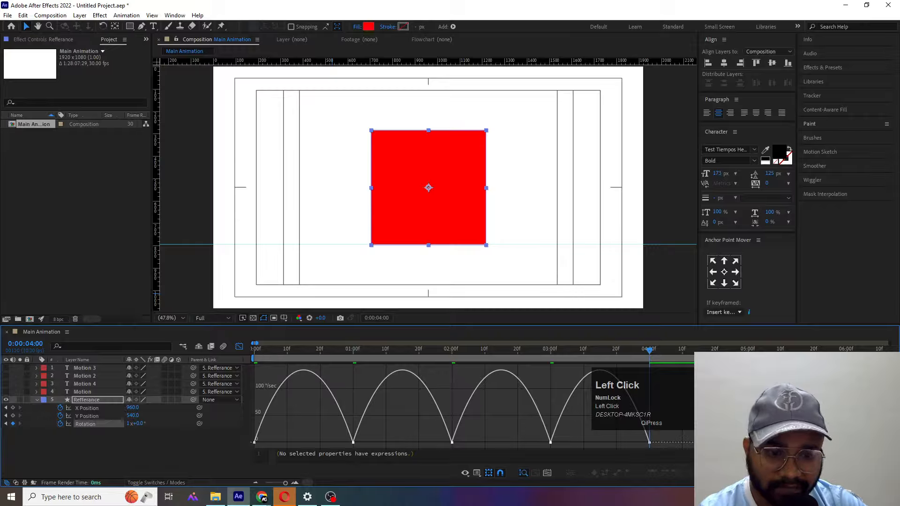
left_click_drag(689, 389, 396, 453)
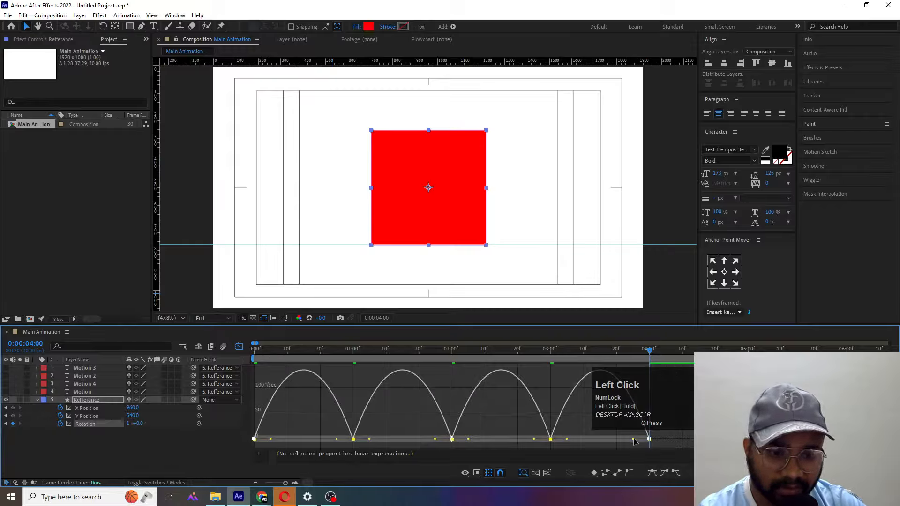
left_click_drag(633, 442, 583, 439)
left_click(238, 346)
left_click(255, 351)
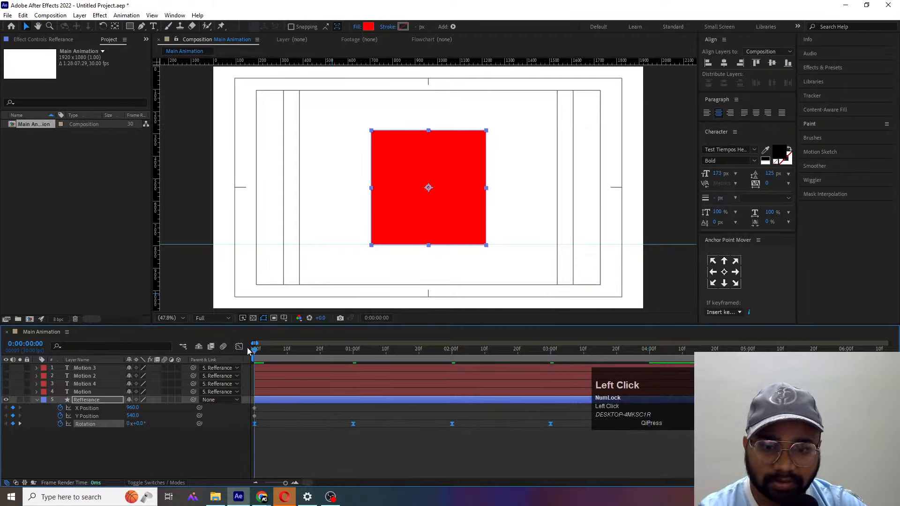
key("space")
key("space")
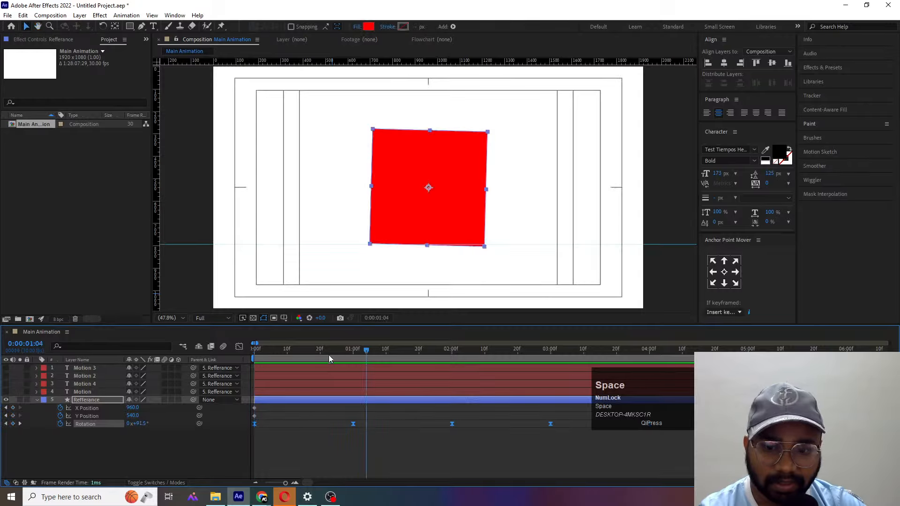
- Add a Y Position keyframe to the Refferance layer at 0:00:01:00, holding its current value
left_click(150, 365)
left_click(145, 440)
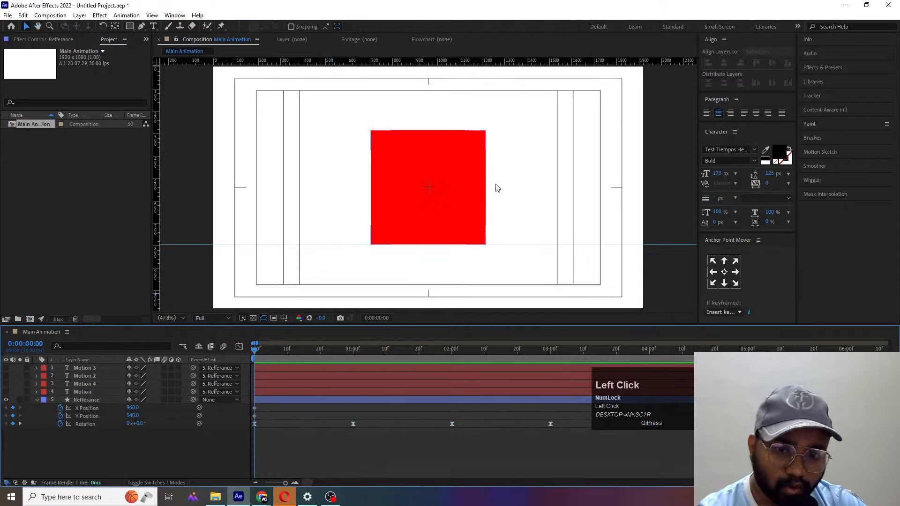
left_click(475, 187)
scroll(448, 203, "up", 3, "alt")
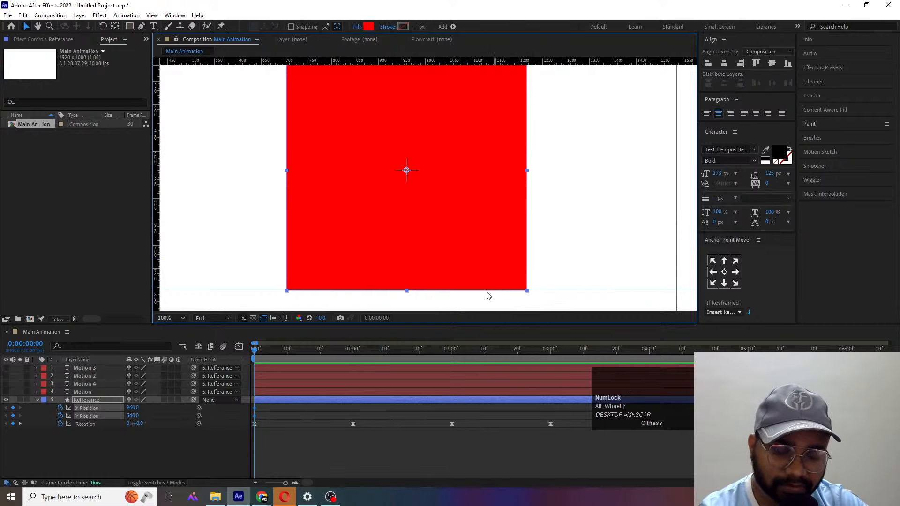
left_click(263, 417)
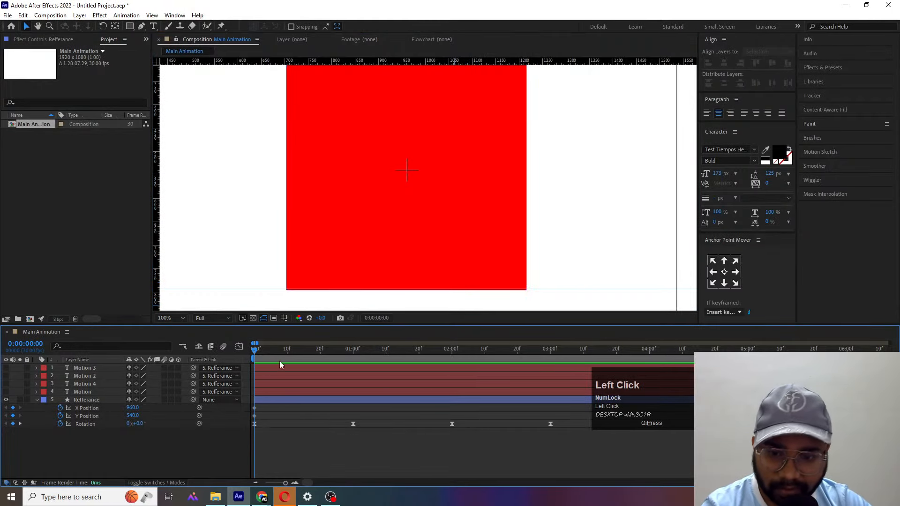
left_click(345, 348)
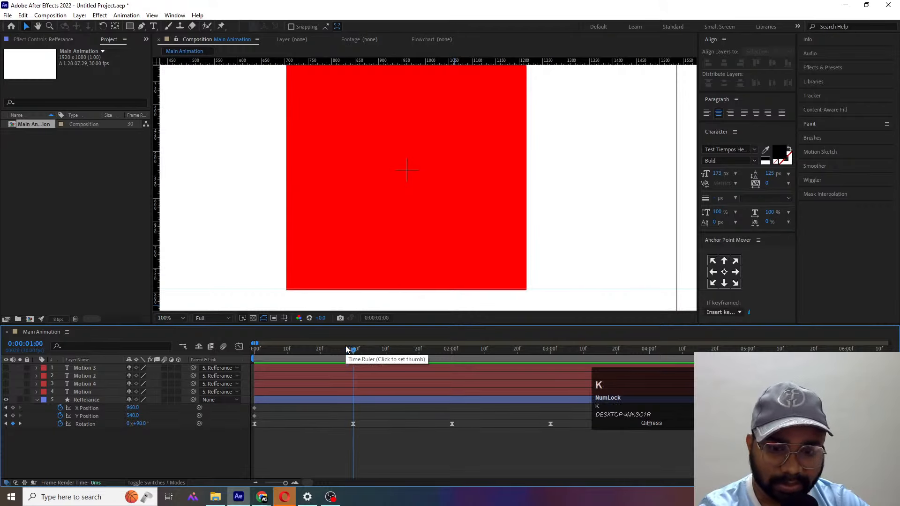
key("k")
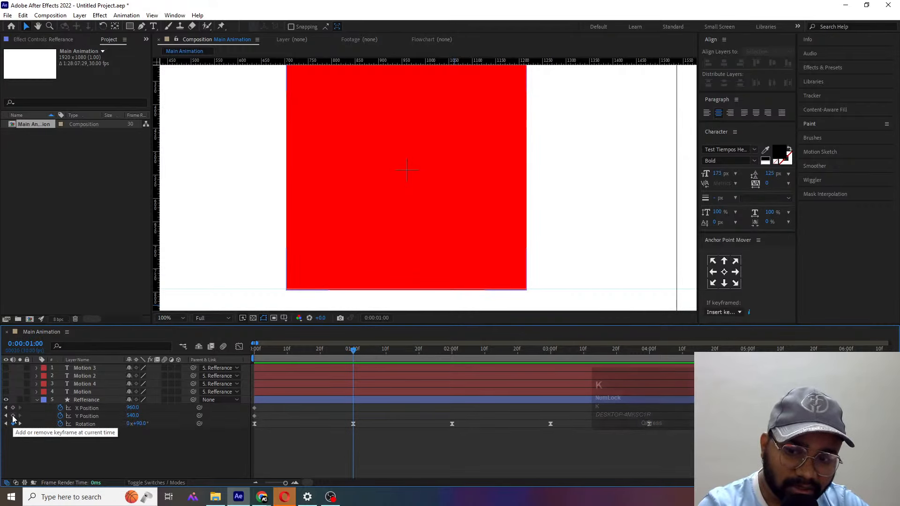
left_click(14, 416)
- At 0:00:00:02, nudge the red square up to Y Position 535 so its lowest corner rests on the guide
left_click_drag(311, 352, 246, 356)
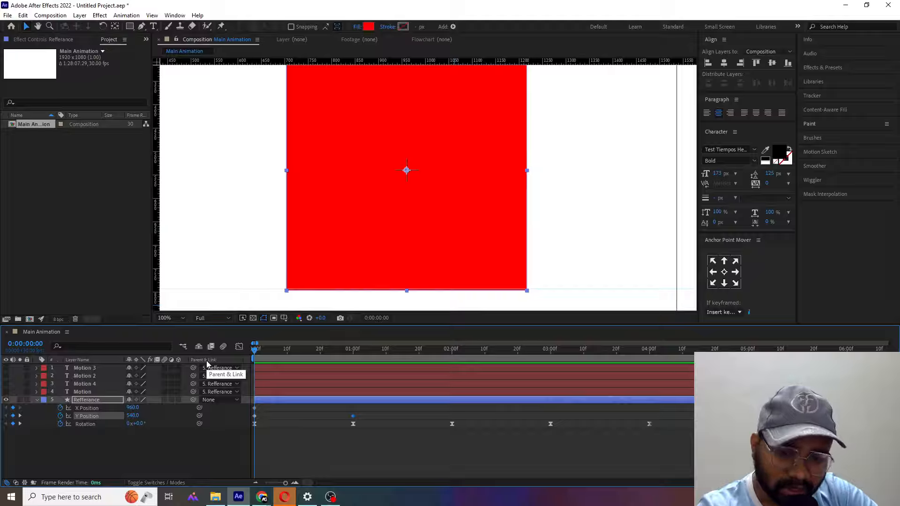
key("Page_Down")
key("Page_Down")
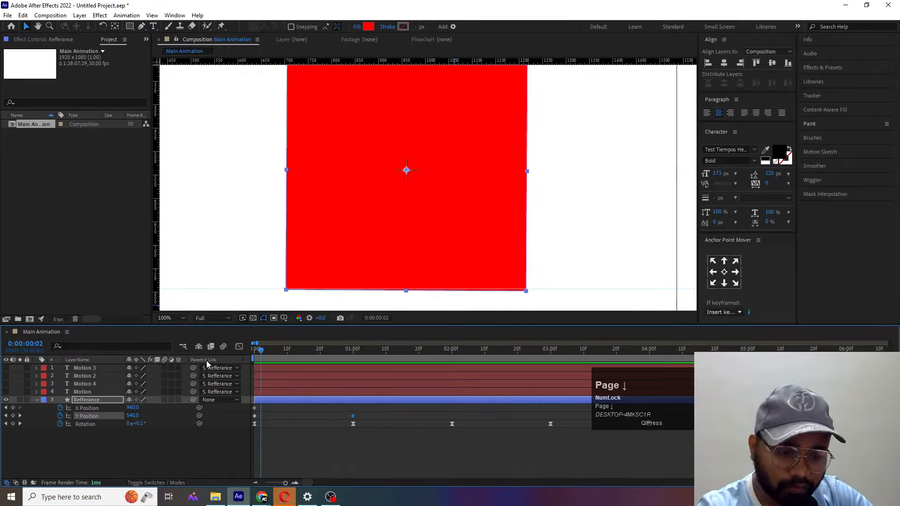
key("Up")
key("Up")
key("Up")
key("Up")
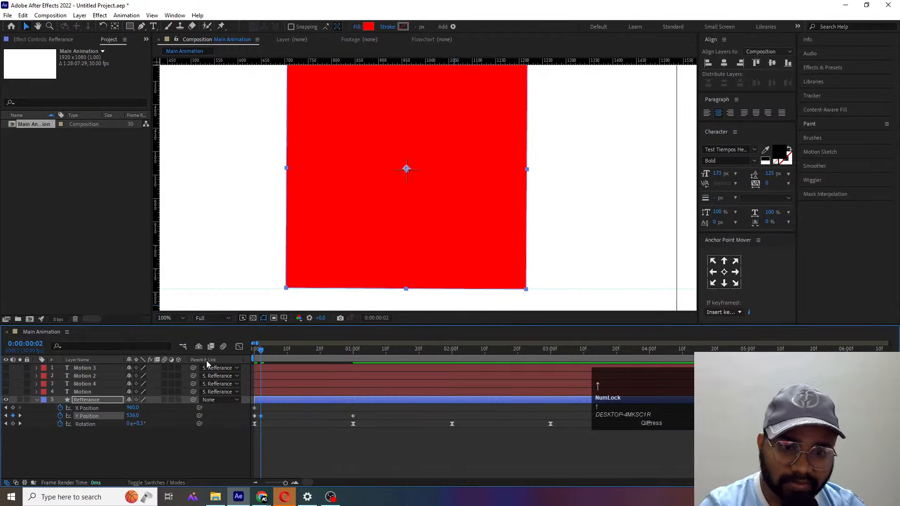
key("Up")
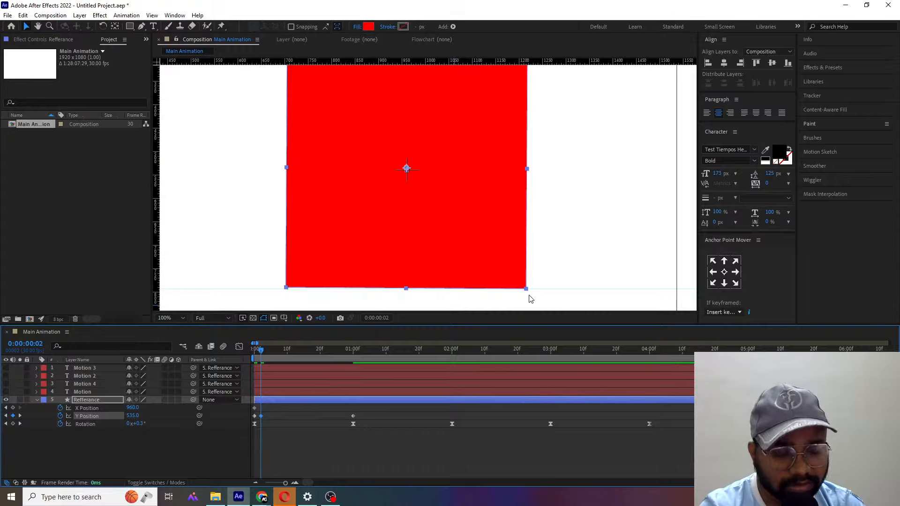
- At 0:00:00:04, nudge the red square up to Y Position 529.4 so its lowest corner meets the guide
key("Page_Down")
key("Page_Down")
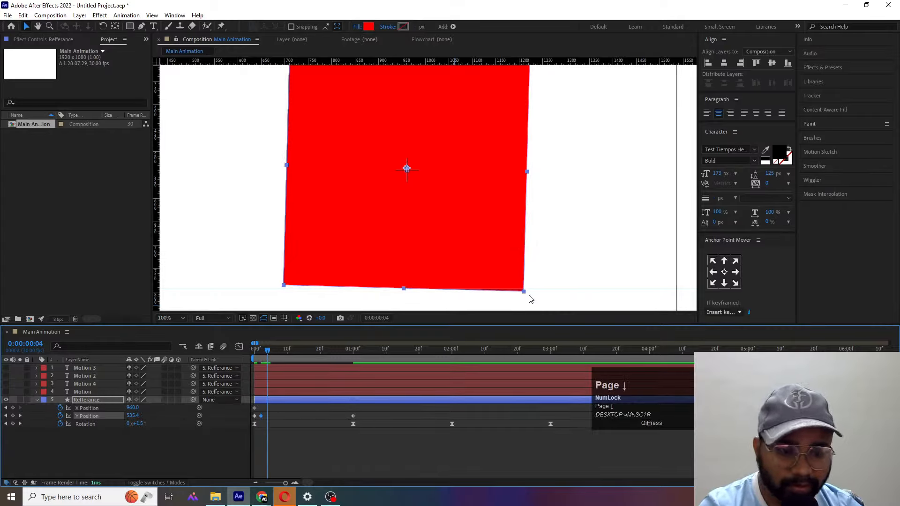
key("Up")
key("Up")
key("Up")
key("Up")
key("Up")
key("Up")
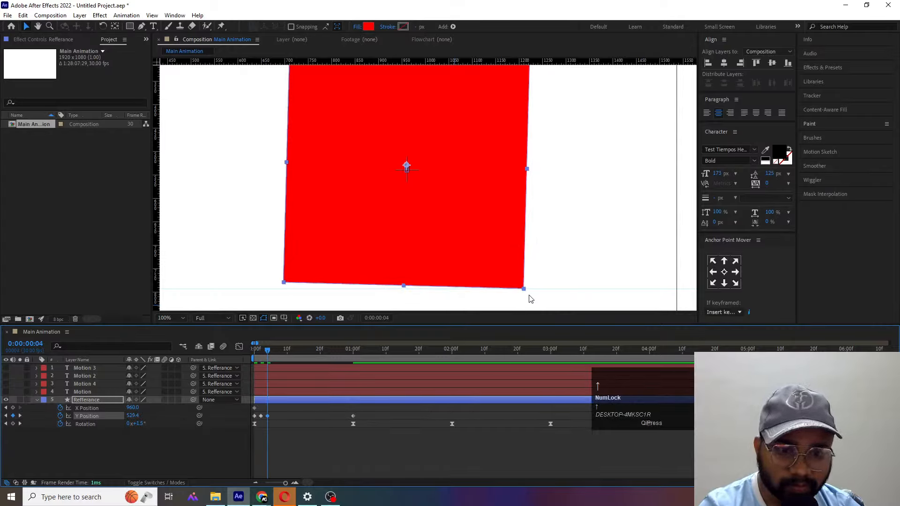
- At 0:00:00:06, nudge the red square up on Y Position until its lowest corner rests on the guide
key("Page_Down")
key("Page_Down")
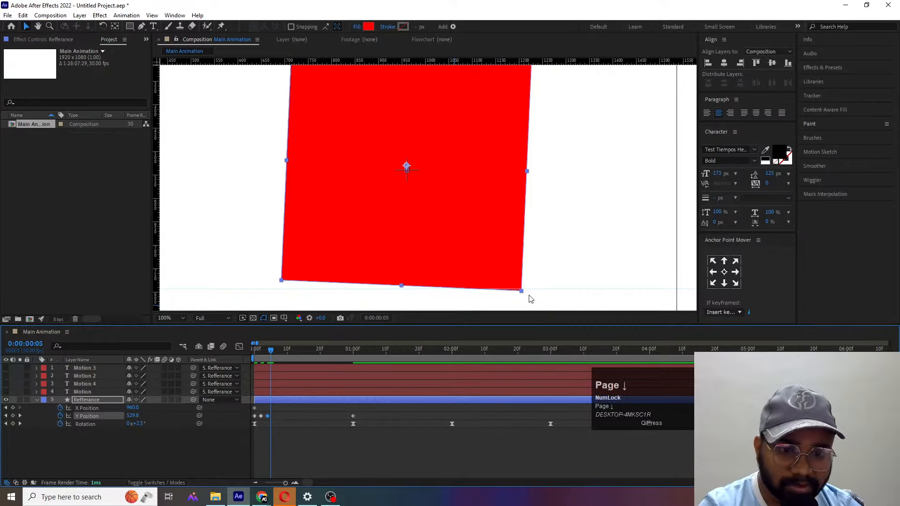
key("Up")
key("Up")
key("Up")
key("Up")
key("Up")
key("Up")
key("Up")
key("Up")
key("Up")
key("Up")
key("Up")
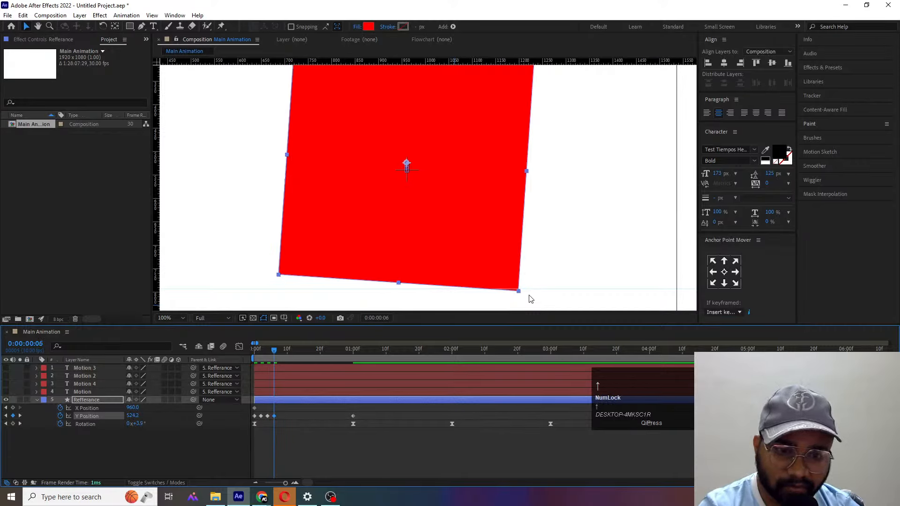
- At 0:00:00:08, nudge the red square up to about Y Position 505 so its lowest corner rests on the guide
key("Page_Down")
key("Page_Down")
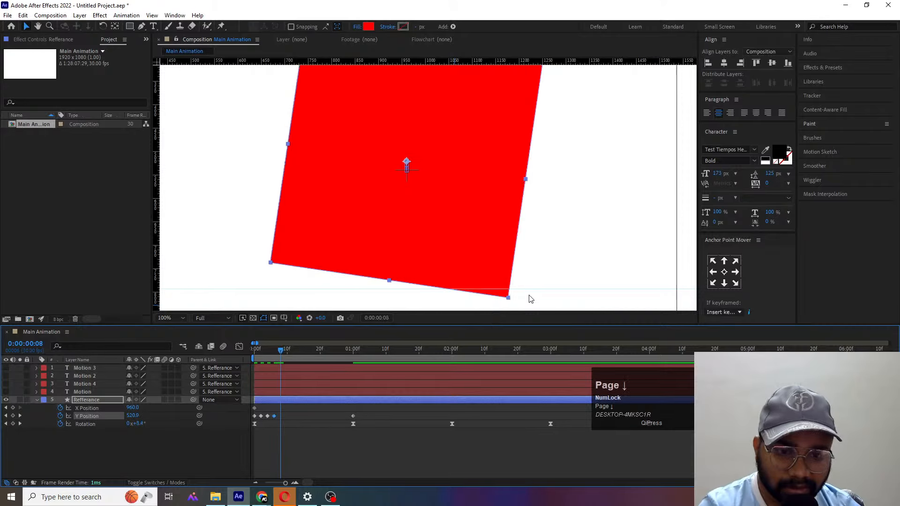
key("Up")
key("Up")
key("Up")
key("Up")
key("Up")
key("Up")
key("Up")
key("Up")
key("Up")
key("Up")
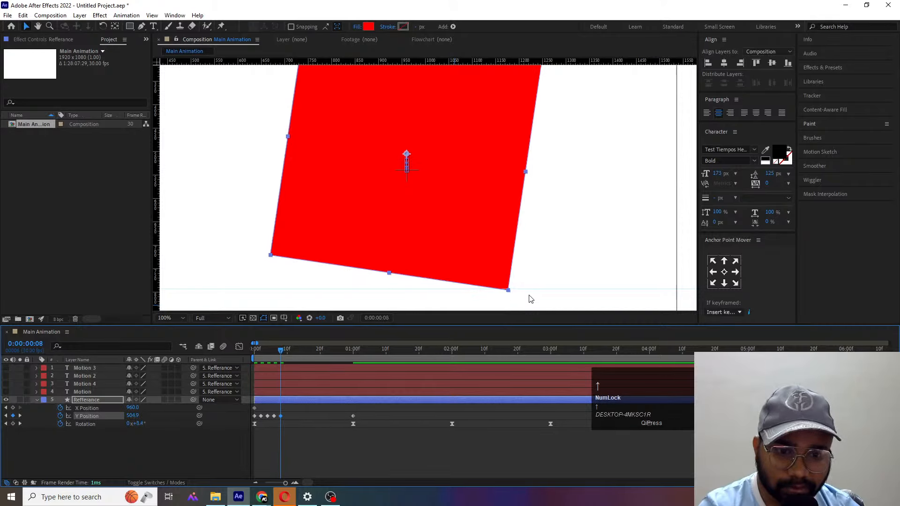
- At 0:00:00:10, nudge the red square up to about Y Position 475 so its lowest corner meets the guide
key("Page_Down")
key("Page_Down")
key("Up")
key("Up")
key("Up")
key("Up")
key("Up")
key("Up")
key("Up")
key("Up")
key("Up")
key("Up")
key("Up")
key("Up")
key("Up")
key("Up")
key("Up")
key("Up")
key("Up")
key("Up")
key("Up")
key("Up")
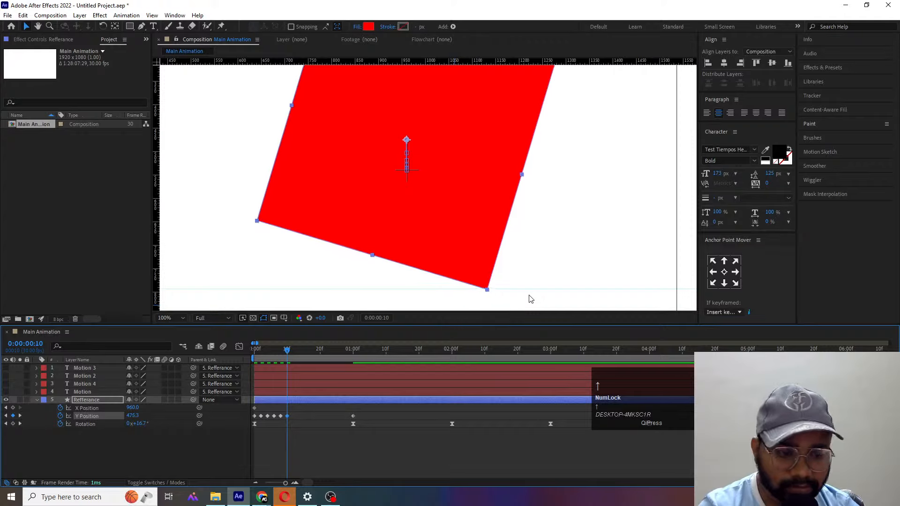
- At 0:00:00:12, nudge the red square up on Y Position until its lowest corner sits on the guide
key("Page_Down")
key("Page_Down")
key("Up")
key("Up")
key("Up")
key("Up")
key("Up")
key("Up")
key("Up")
key("Up")
key("Up")
key("Up")
key("Up")
key("Up")
key("Up")
key("Up")
key("Up")
key("Up")
key("Up")
key("Up")
key("Up")
key("Up")
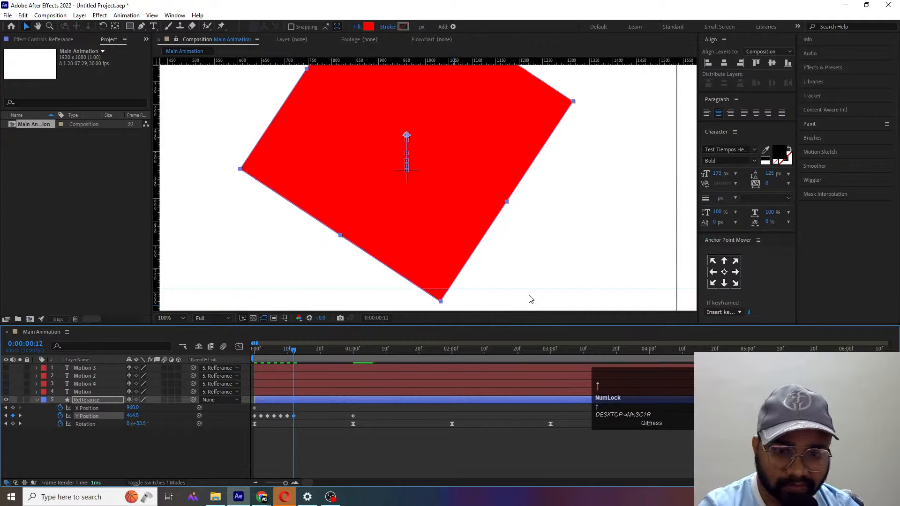
- At 0:00:00:14, nudge the red square up to Y Position 440.8 so its lowest corner rests on the guide
key("Page_Down")
key("Page_Down")
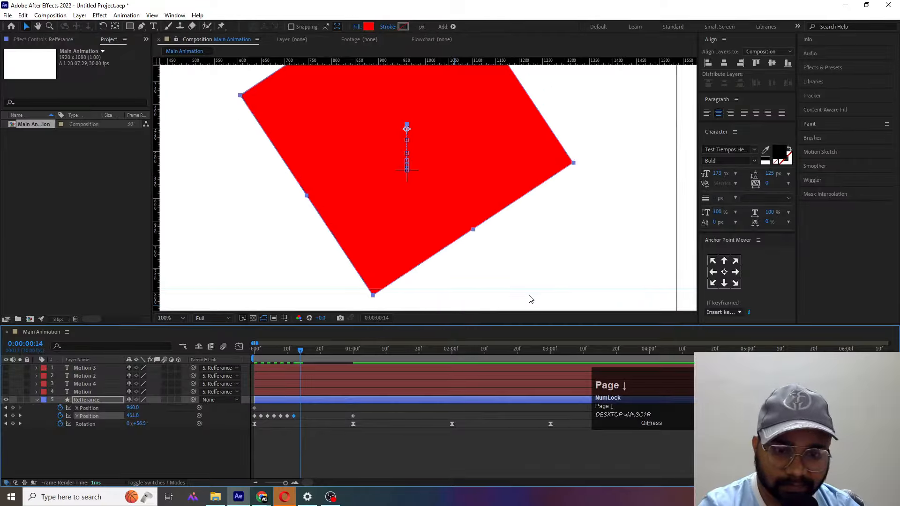
key("Up")
key("Up")
key("Up")
key("Up")
key("Up")
key("Up")
key("Up")
key("Up")
key("Up")
key("Up")
key("Up")
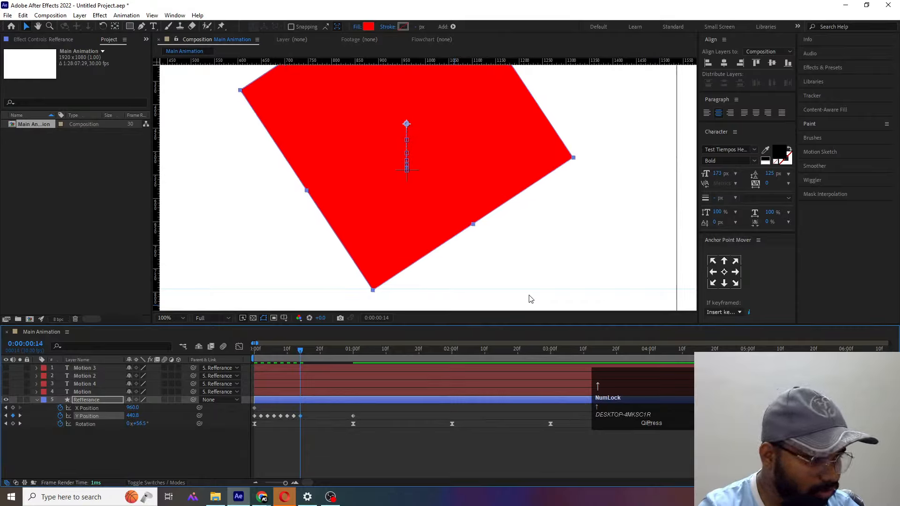
- At 0:00:00:16, nudge the red square down to about Y Position 463 so its lowest corner meets the guide
key("Page_Down")
key("Page_Down")
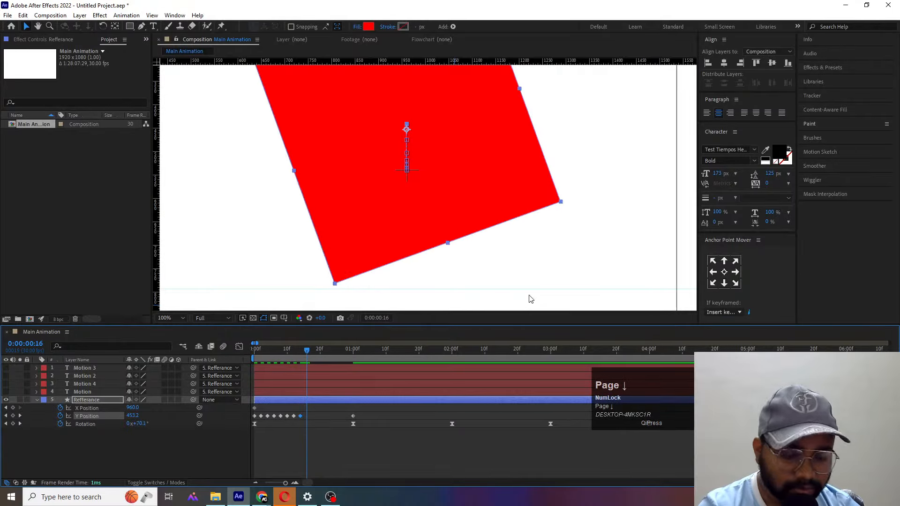
key("Down")
key("Down")
key("Down")
key("Down")
key("Down")
key("Down")
key("Down")
key("Down")
key("Down")
key("Down")
key("Down")
key("Down")
key("Down")
key("Down")
key("Down")
key("Down")
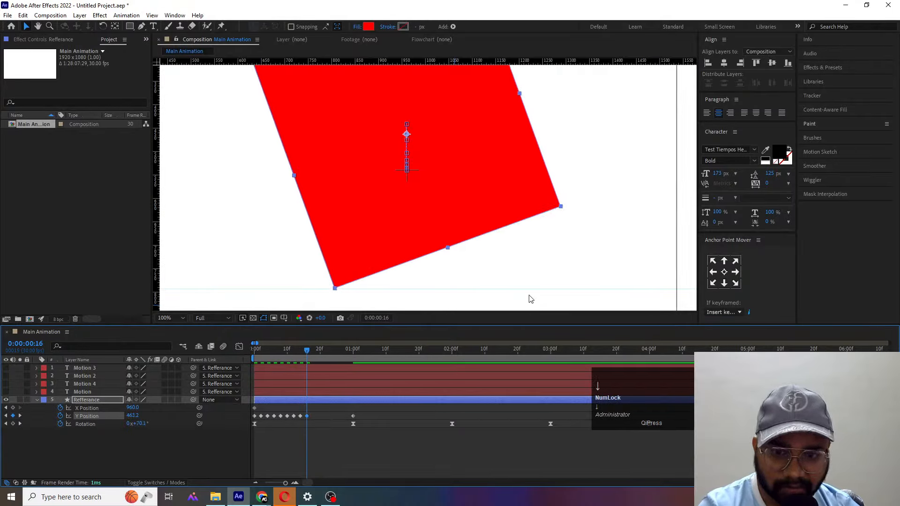
- At 0:00:00:18, nudge the red square down to Y Position 485 so its lowest corner reaches the guide
key("Page_Down")
key("Page_Down")
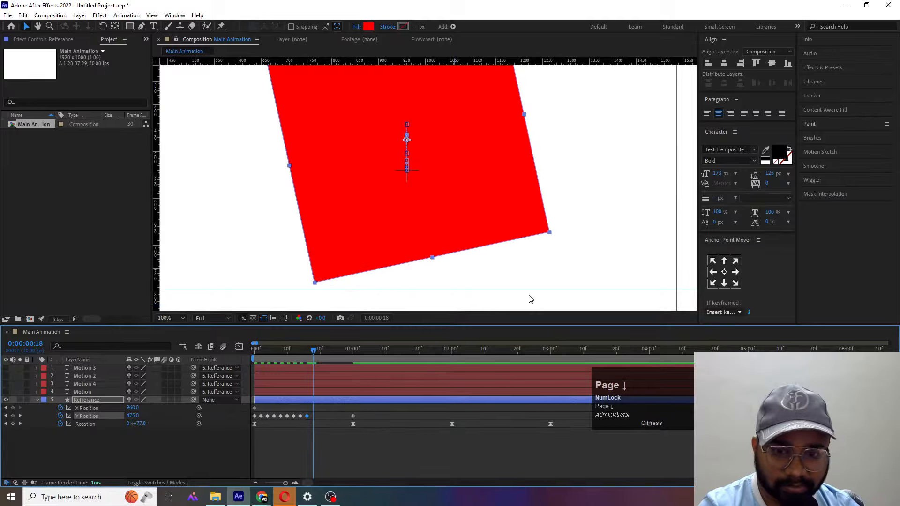
key("Down")
key("Down")
key("Down")
key("Down")
key("Down")
key("Down")
key("Down")
key("Down")
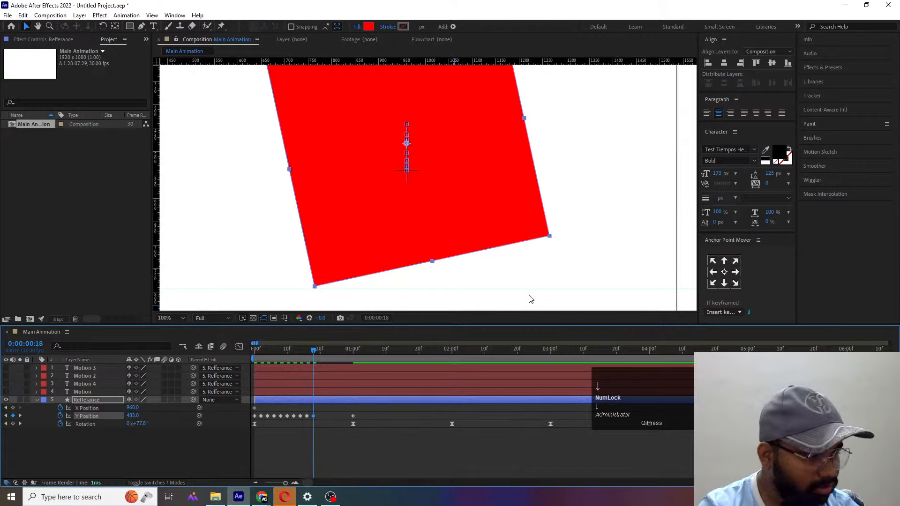
key("Down")
key("Down")
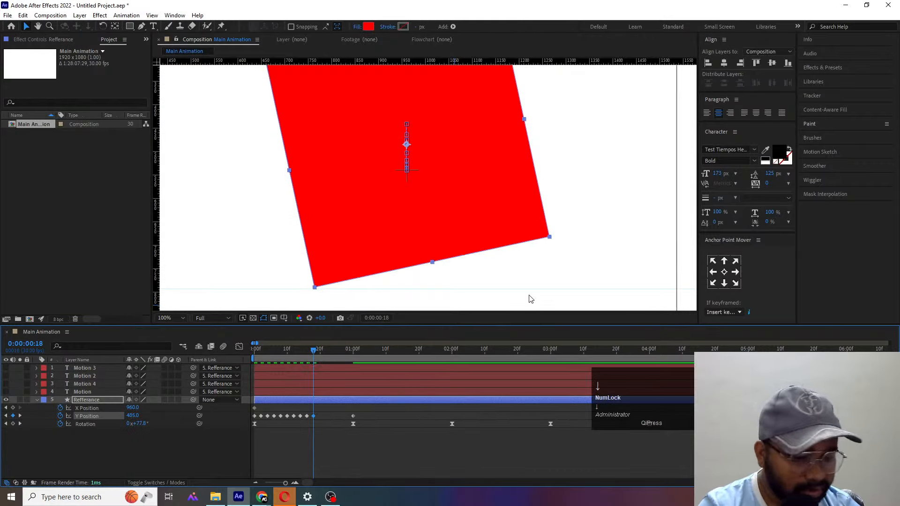
- At 0:00:00:20 and 0:00:00:22, nudge the red square down on Y Position so its lowest corner rests on the guide
key("Page_Down")
key("Page_Down")
key("Down")
key("Page_Down")
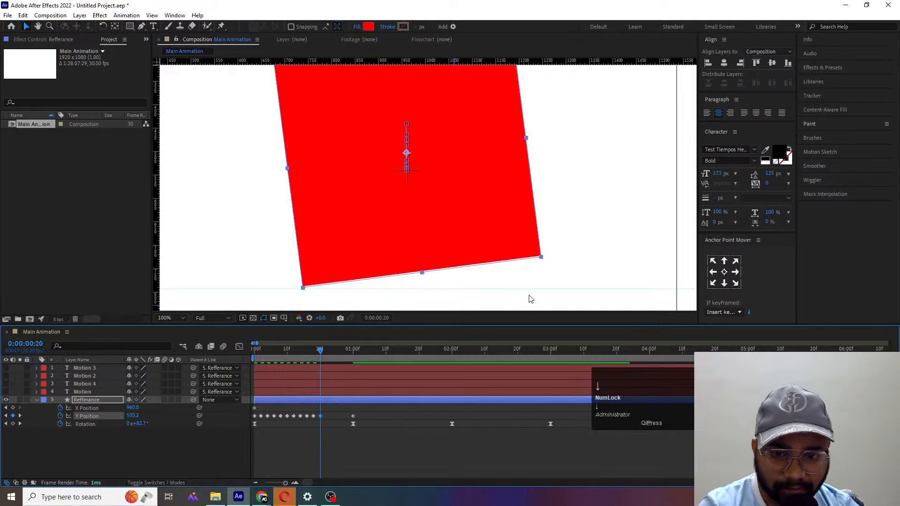
key("Page_Down")
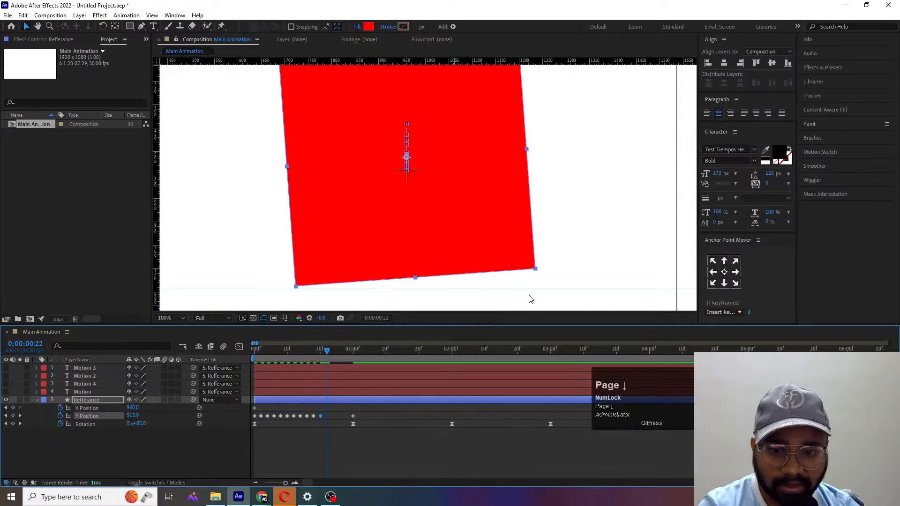
key("Down")
key("Down")
key("Down")
key("Down")
key("Down")
- At 0:00:00:24, nudge the red square down to about Y Position 527 so its lowest corner meets the guide
key("Page_Down")
key("Page_Down")
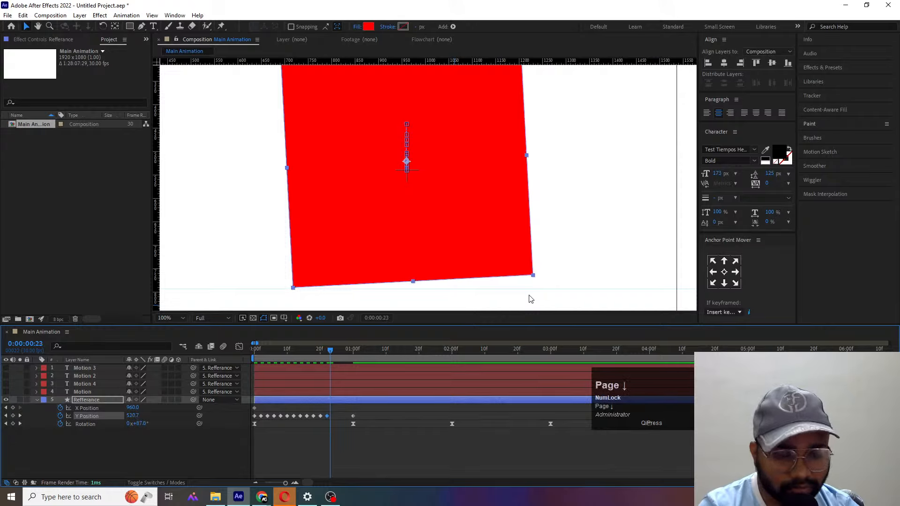
key("Down")
key("Down")
key("Down")
- Adjust the red square's Y Position at 0:00:00:26, and at 0:00:00:28 to 537, so its lowest corner stays on the guide
key("Down")
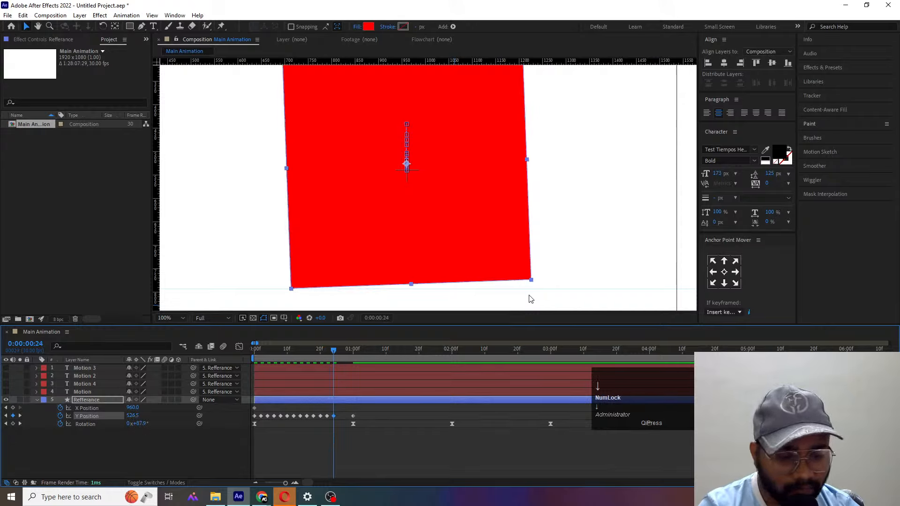
key("Page_Down")
key("Page_Down")
key("Down")
key("Page_Down")
key("Page_Down")
key("Page_Down")
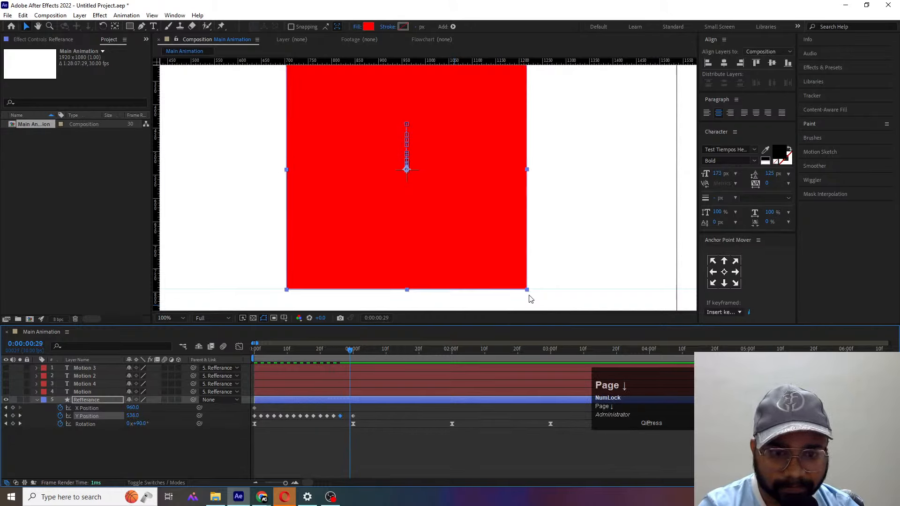
key("Page_Up")
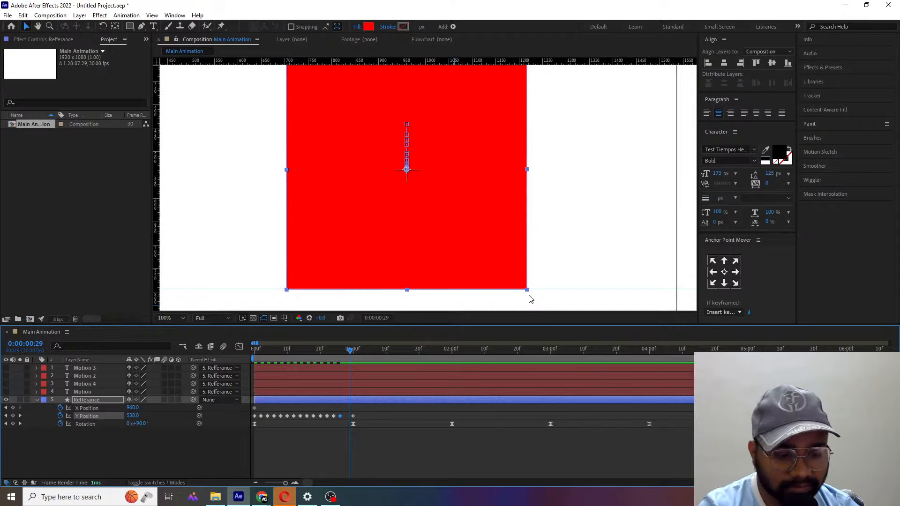
- Fit the whole composition in the viewer and preview the first second of the roll with the work area ending at 0:00:01:00
key("space")
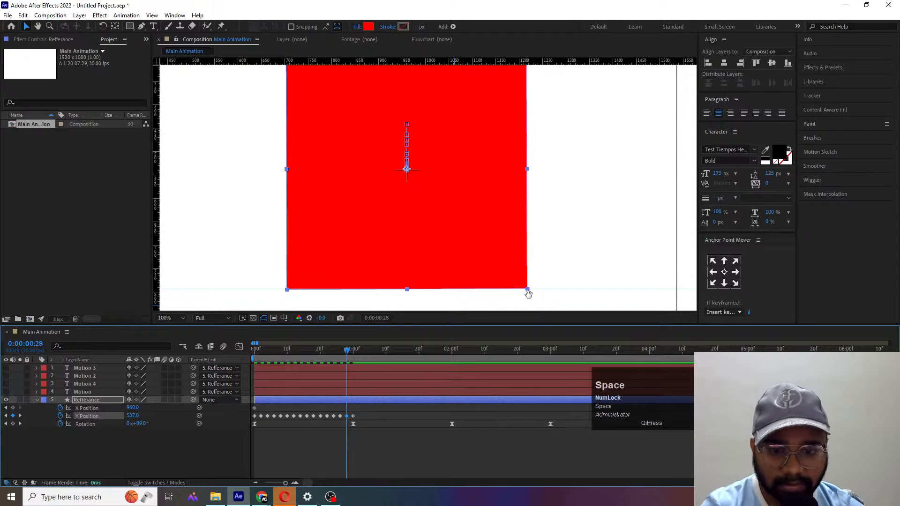
left_click(357, 384)
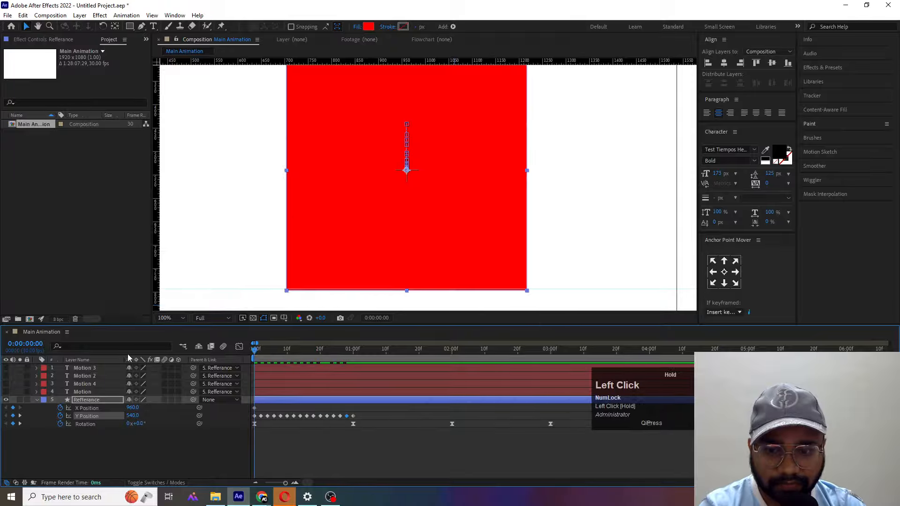
left_click(170, 318)
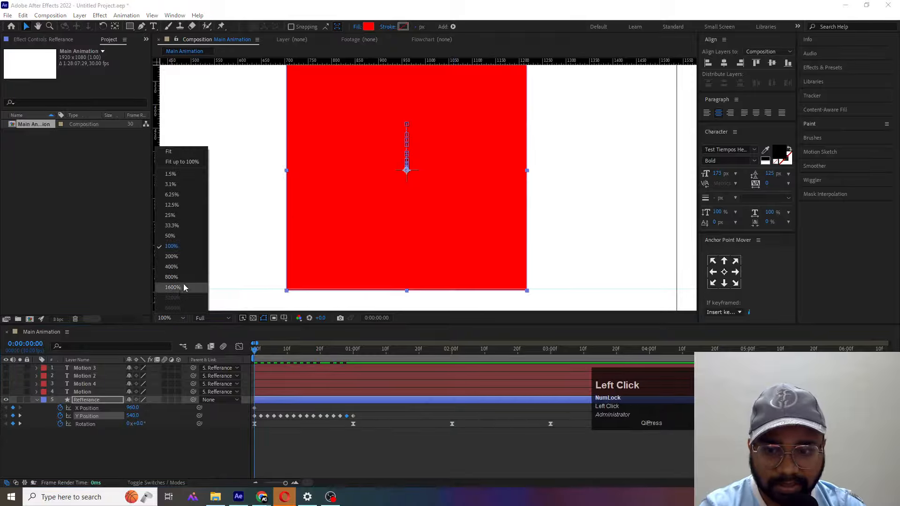
left_click(182, 151)
left_click(353, 349)
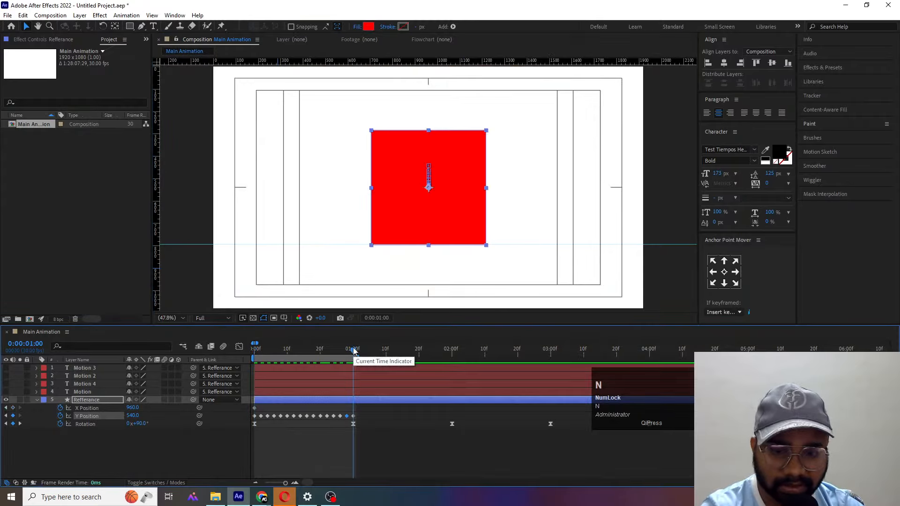
key("space")
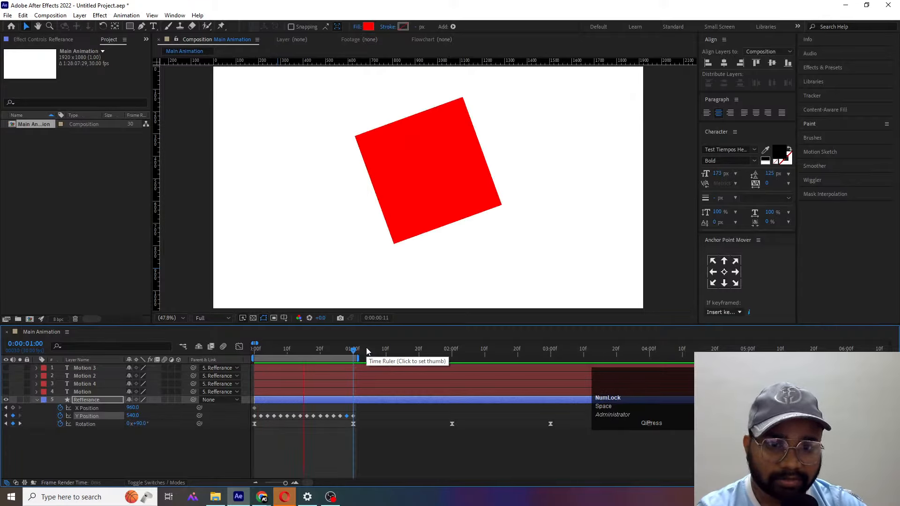
key("space")
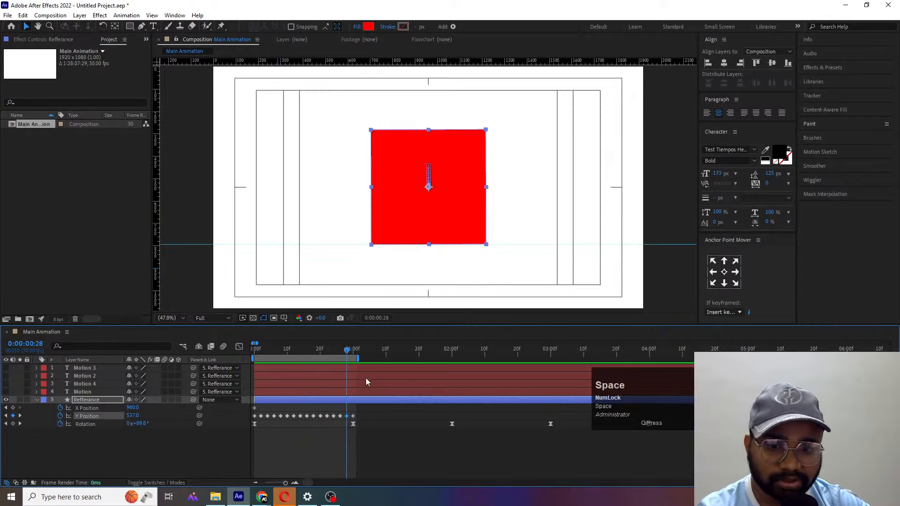
- Extend the work area to about 0:00:05:00 and paste a copy of all Y Position keyframes starting at 0:00:01:00
left_click_drag(357, 359, 693, 359)
key("minus")
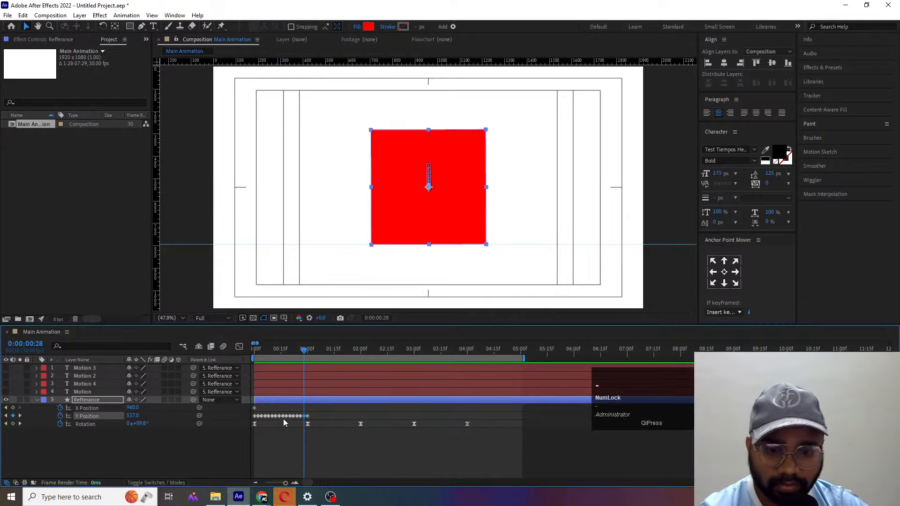
key("k")
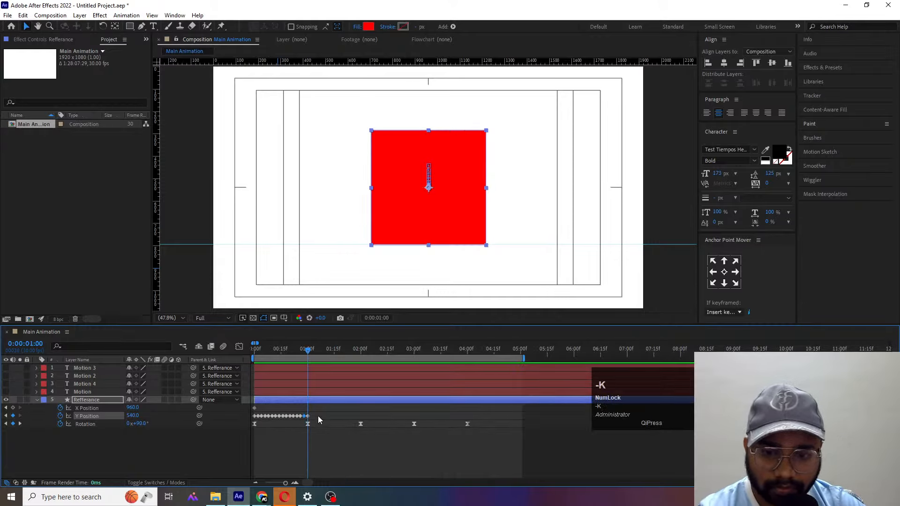
left_click(226, 417)
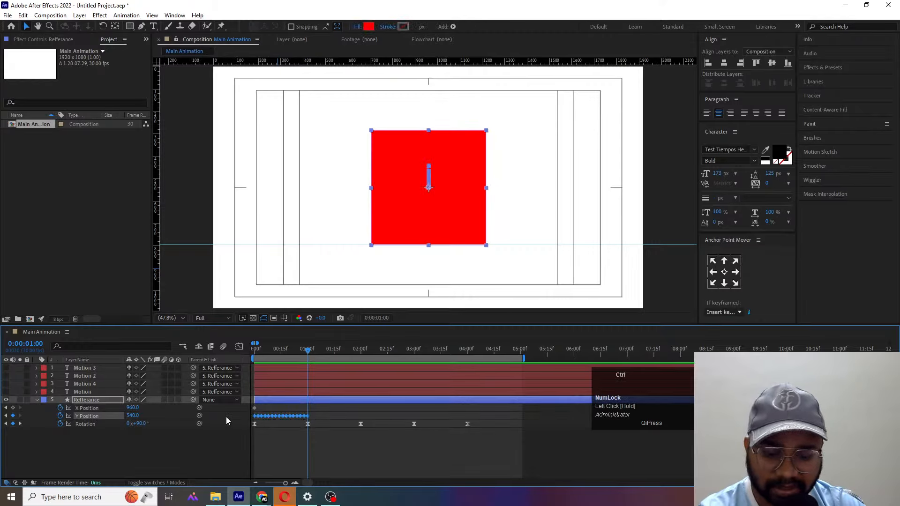
key("ctrl+c")
key("ctrl+v")
- Paste the copied Y Position keyframes again at 0:00:02:00 and at 0:00:03:00
left_click(362, 350)
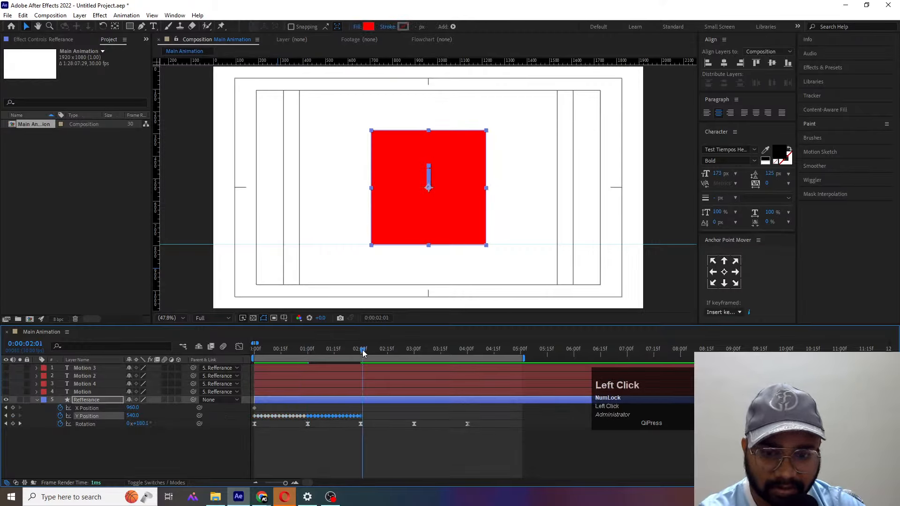
key("j")
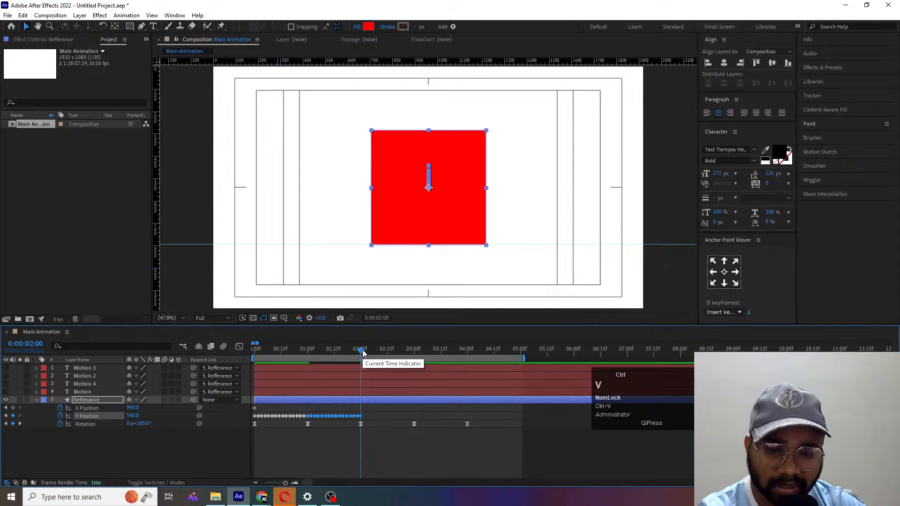
key("ctrl+v")
left_click(418, 350)
key("j")
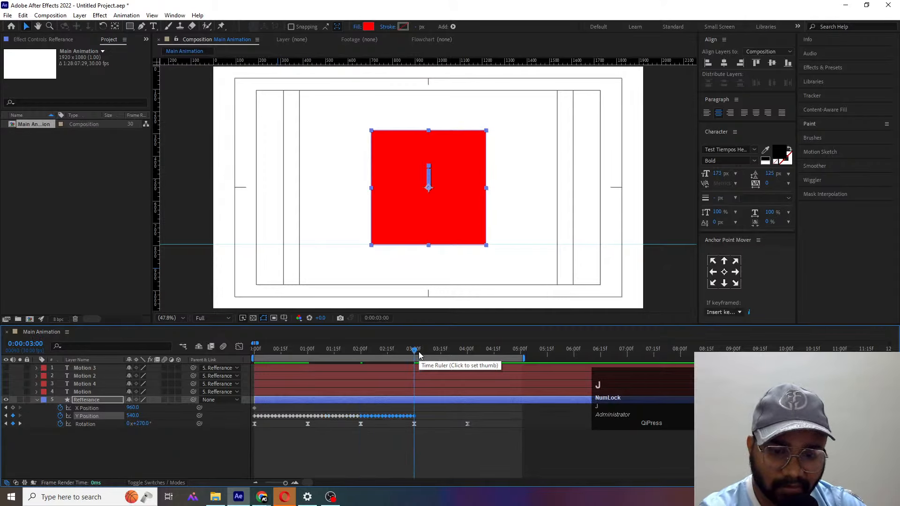
key("ctrl+v")
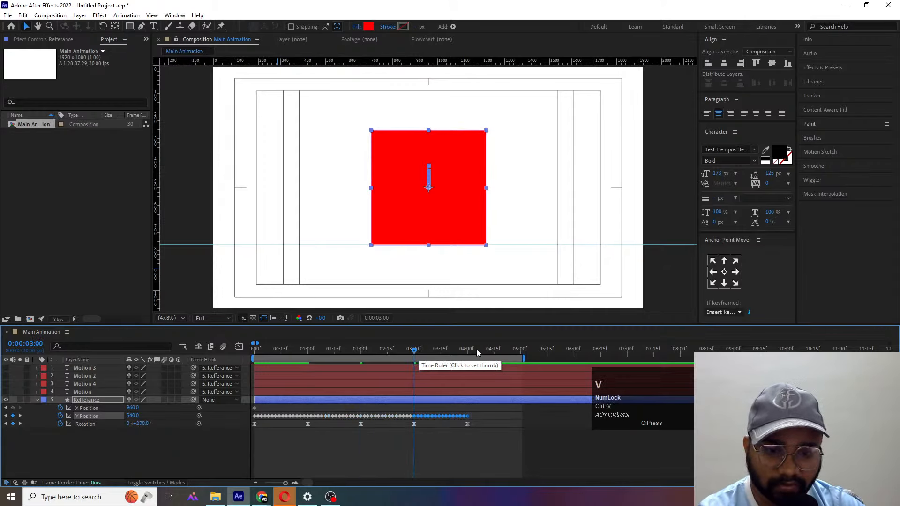
- Preview the rolling square from the start and make the four Motion text layers visible
left_click(255, 350)
key("space")
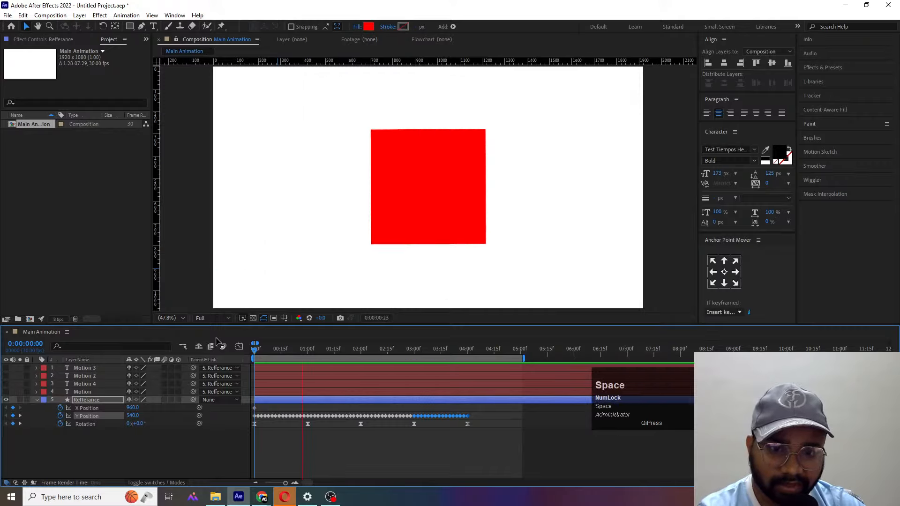
key("space")
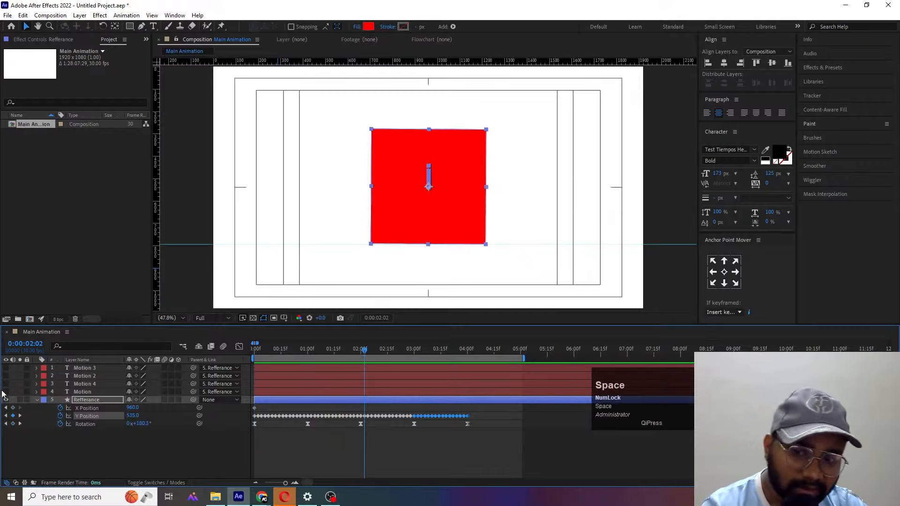
left_click_drag(5, 391, 25, 365)
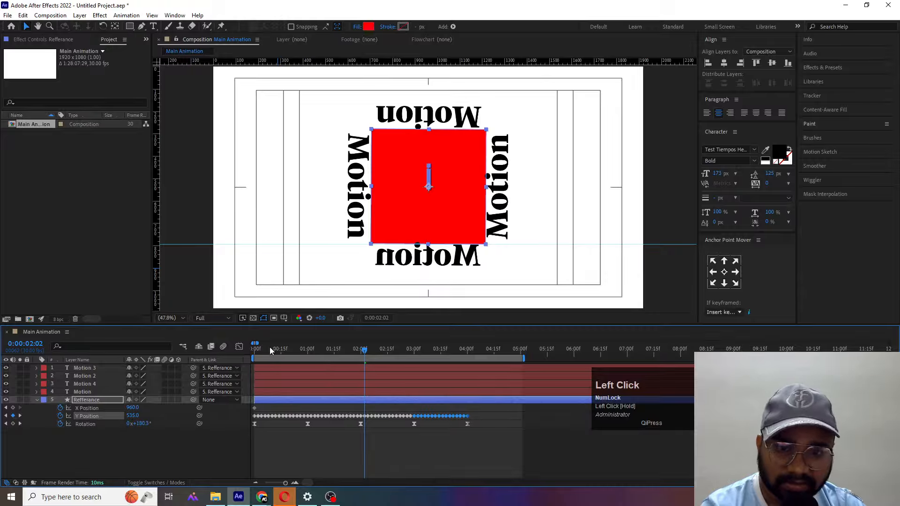
- Preview the rolling red square with the Motion texts from the start of the timeline
left_click_drag(269, 347, 201, 345)
key("space")
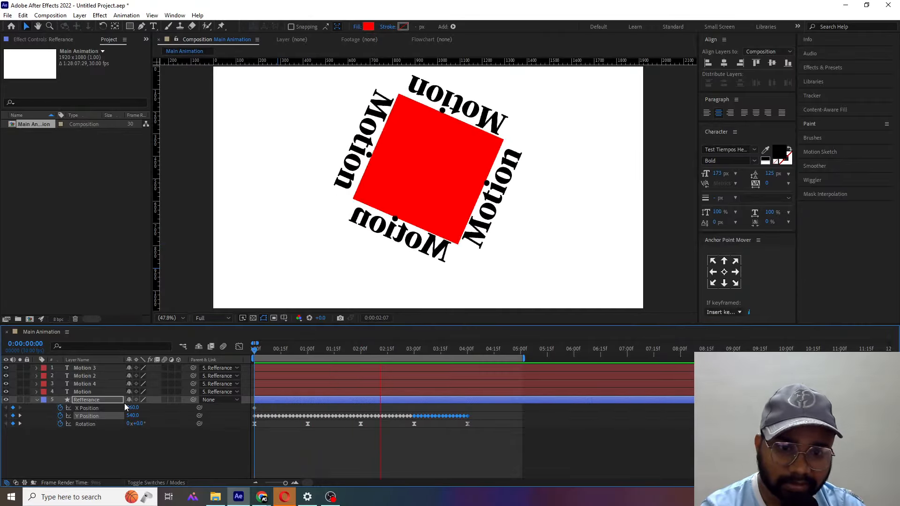
key("space")
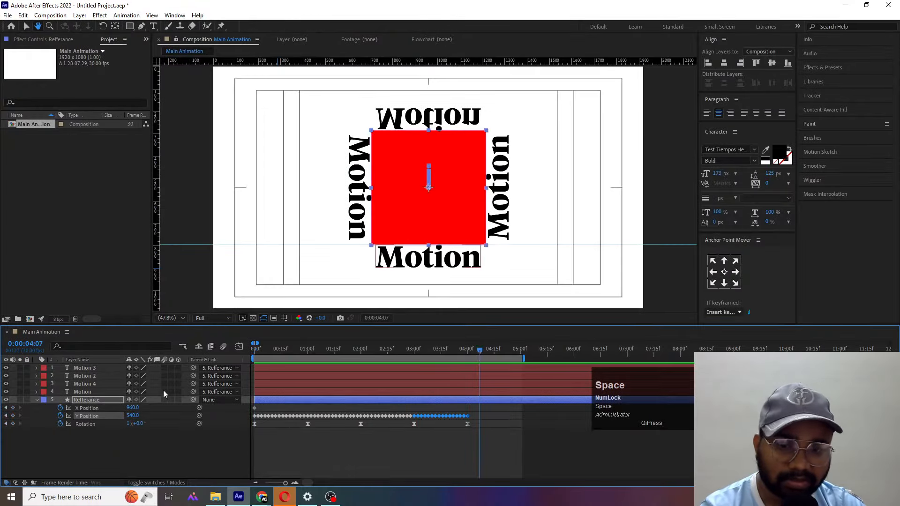
- Hide the red Refferance square and preview the rolling Motion texts alone from the start
left_click_drag(282, 347, 84, 355)
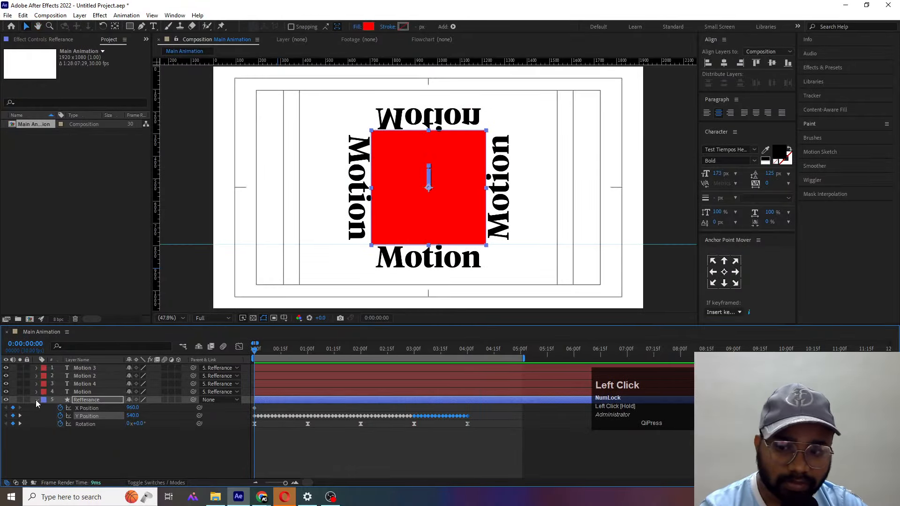
left_click(6, 400)
key("space")
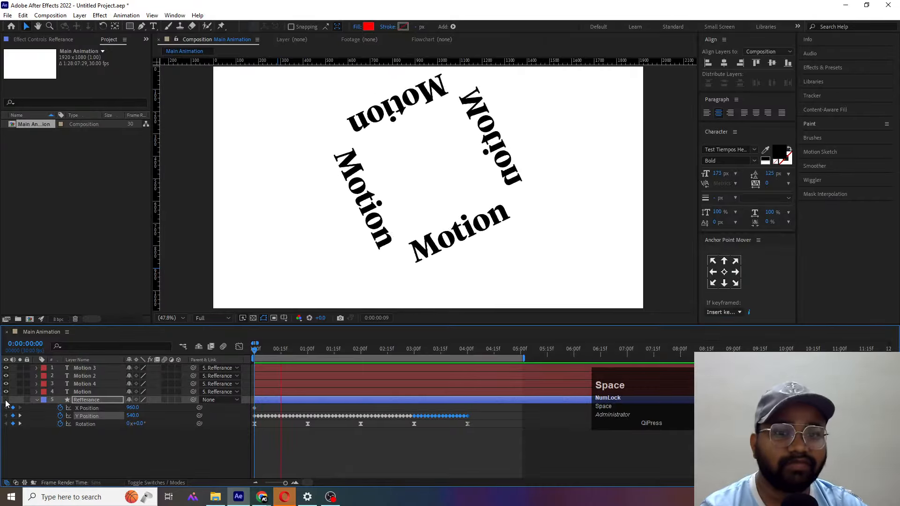
key("space")
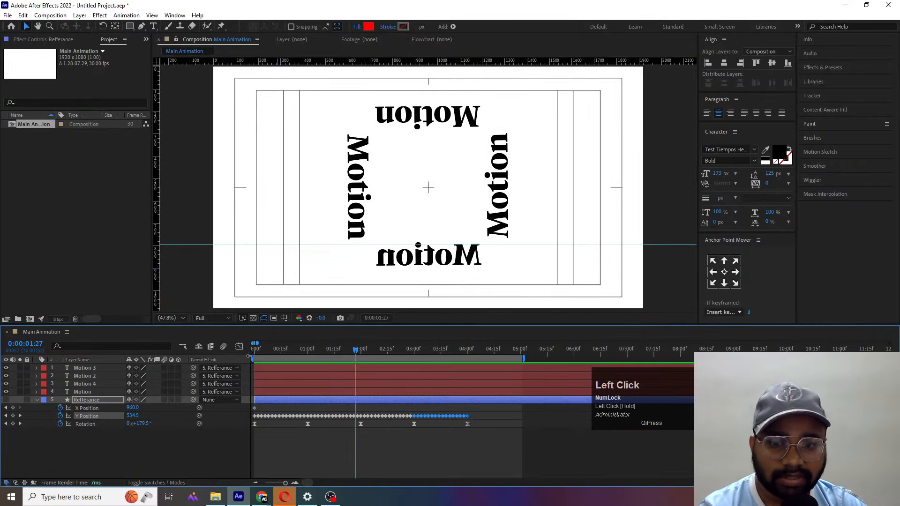
left_click_drag(257, 350, 204, 349)
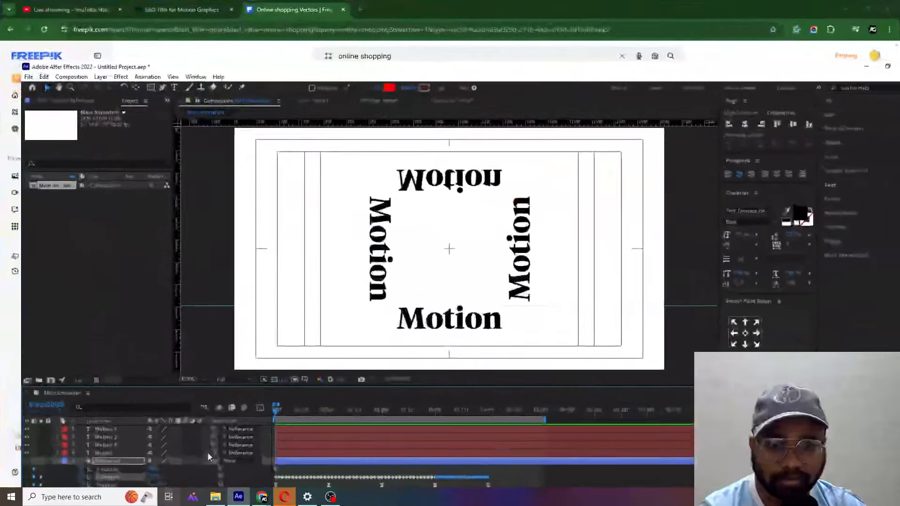
key("space")
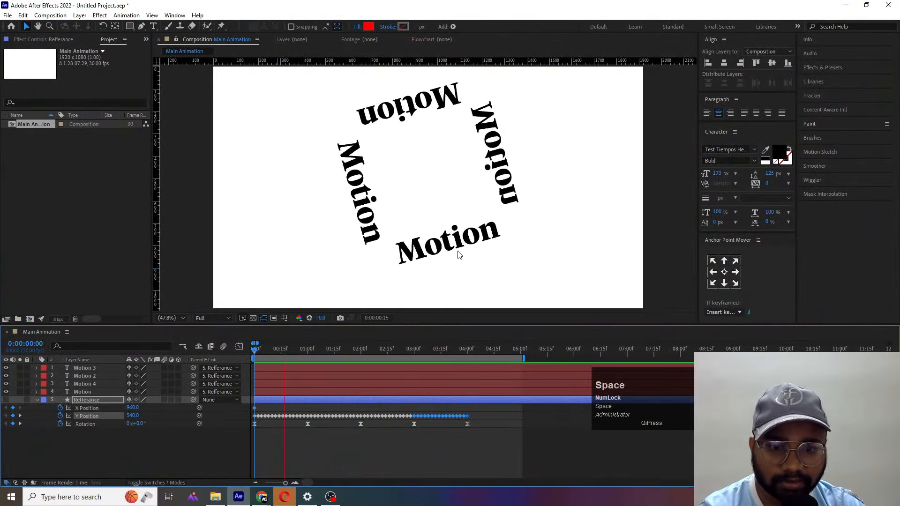
- Reveal the Scale of the Motion 4 text layer and set its vertical scale to 76%
left_click(434, 262)
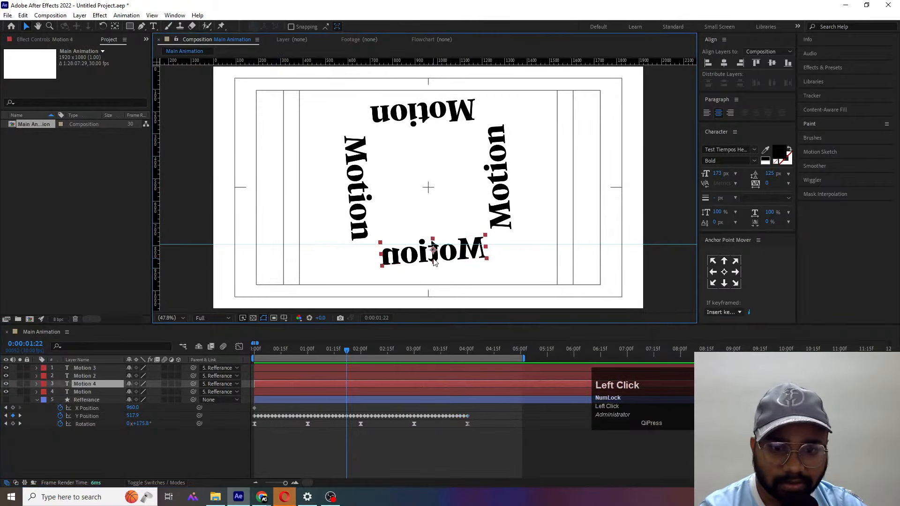
key("k")
key("k")
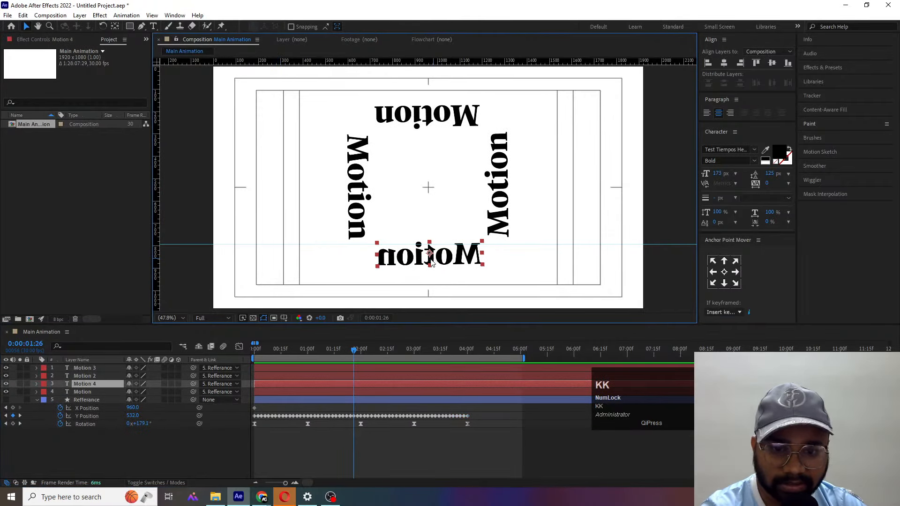
key("s")
left_click(150, 392)
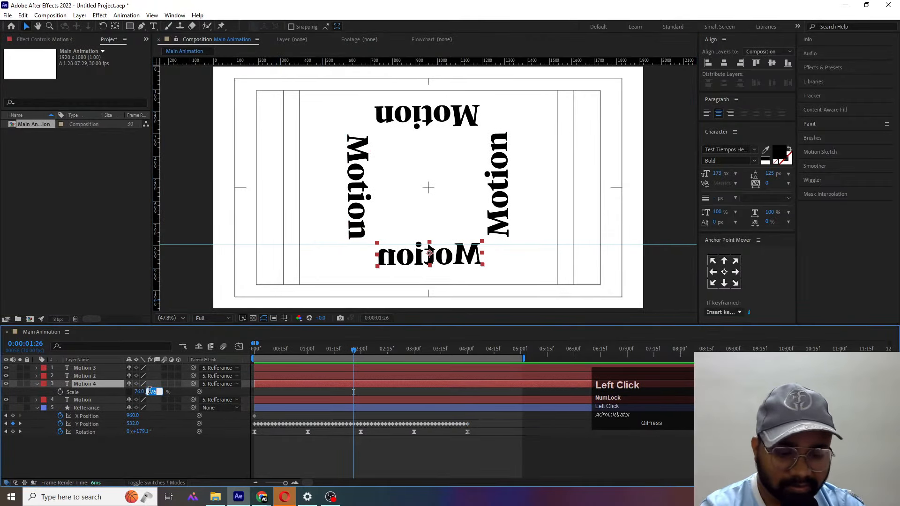
type("7")
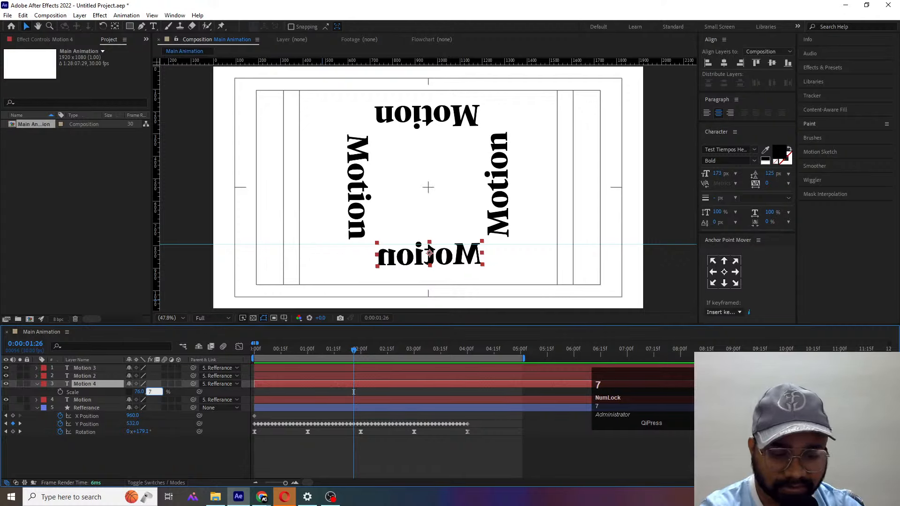
type("6")
key("Return")
- Set both the horizontal and vertical Scale of the Motion 4 text to -76%
left_click(140, 392)
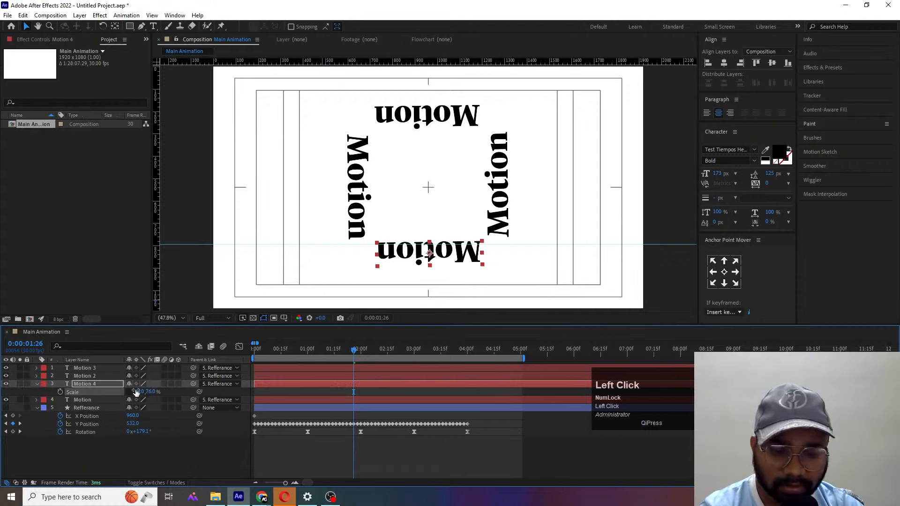
type("-7")
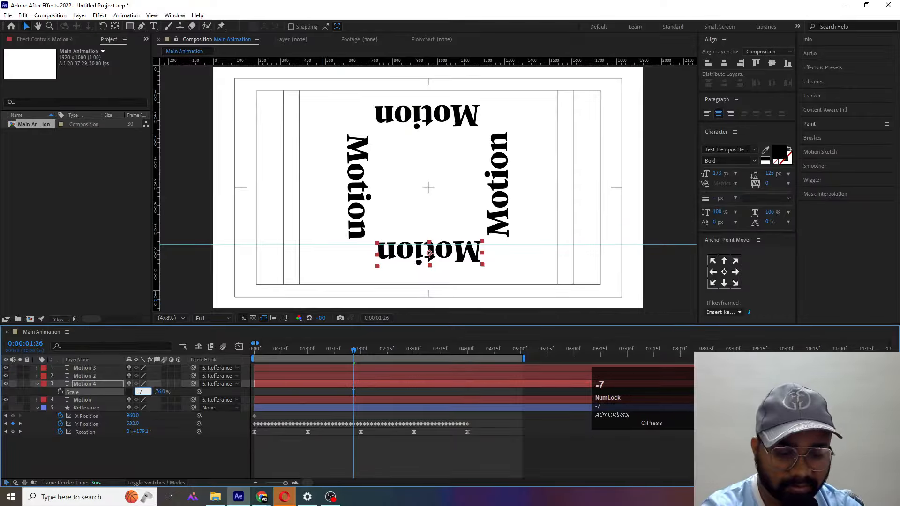
key("Return")
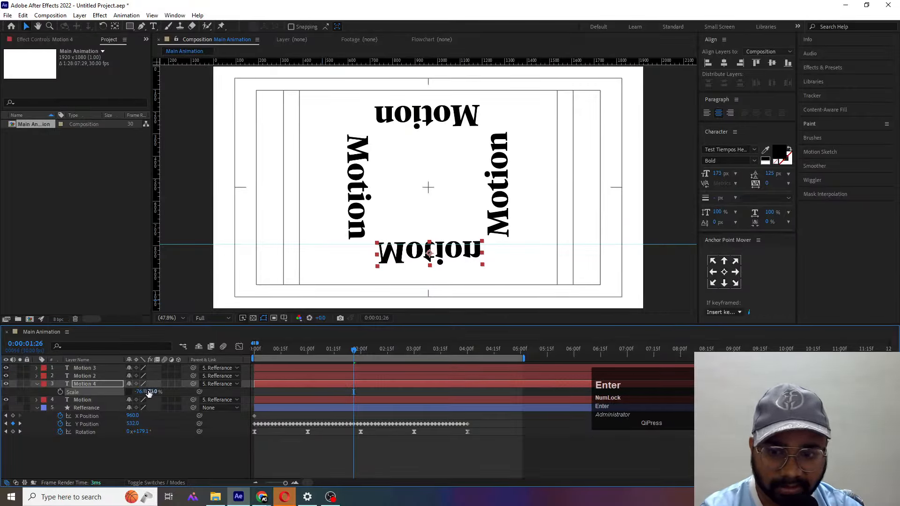
left_click(153, 392)
type("-")
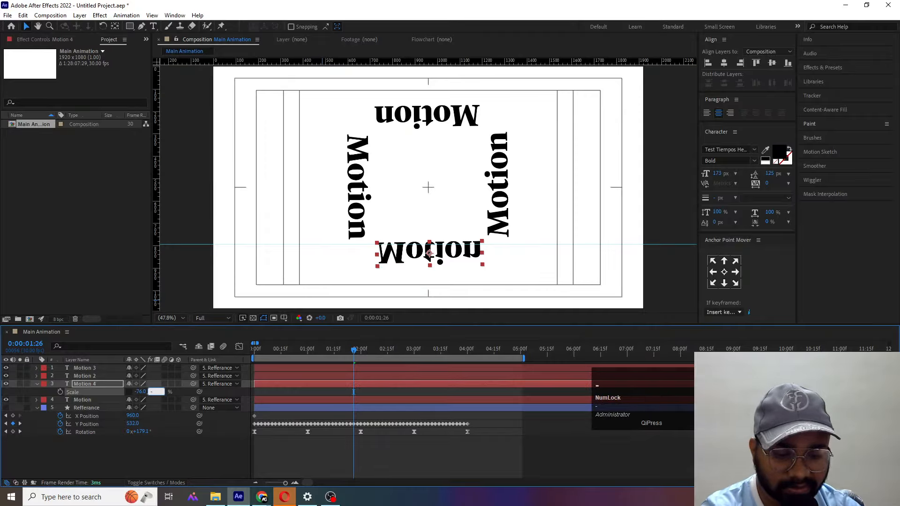
type("76")
key("Return")
- Preview the roll with the reoriented Motion 4 text and return to the start of the timeline
key("space")
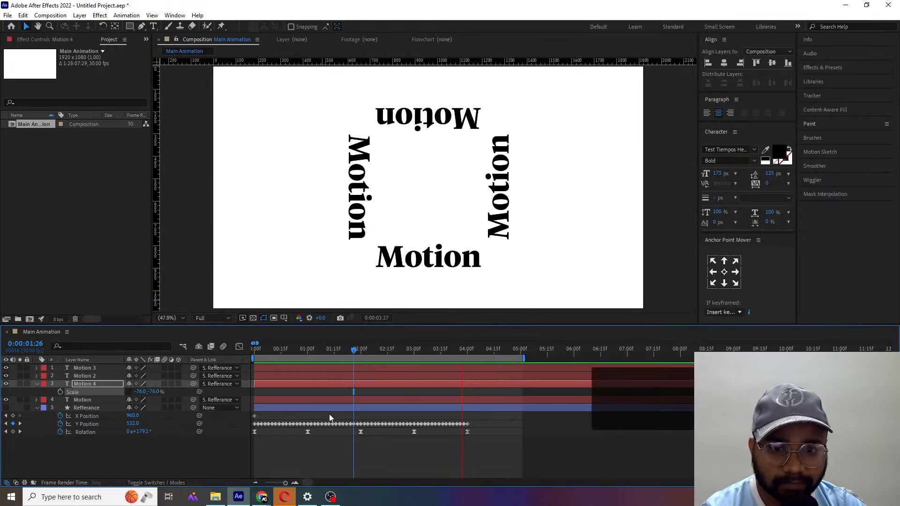
key("space")
left_click_drag(321, 351, 254, 351)
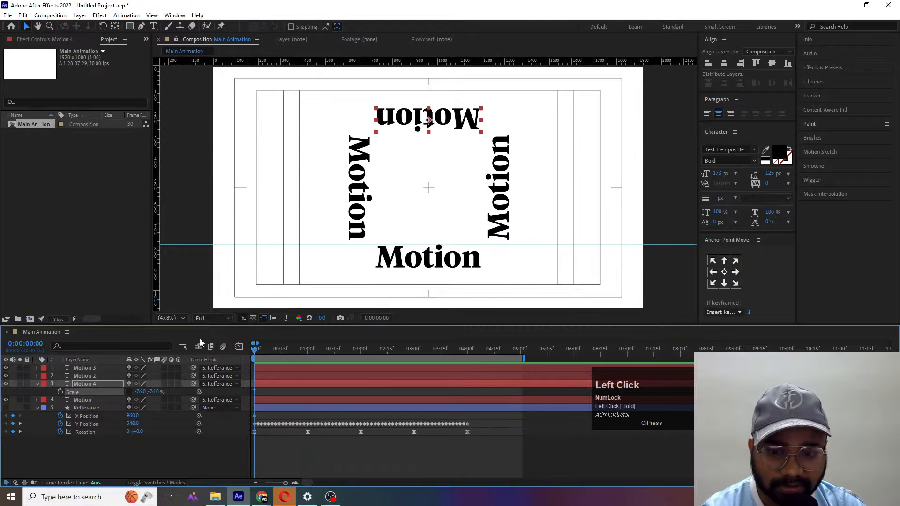
- Pre-compose all layers into a new composition named "Text ANimation", moving all attributes into it
key("ctrl+a")
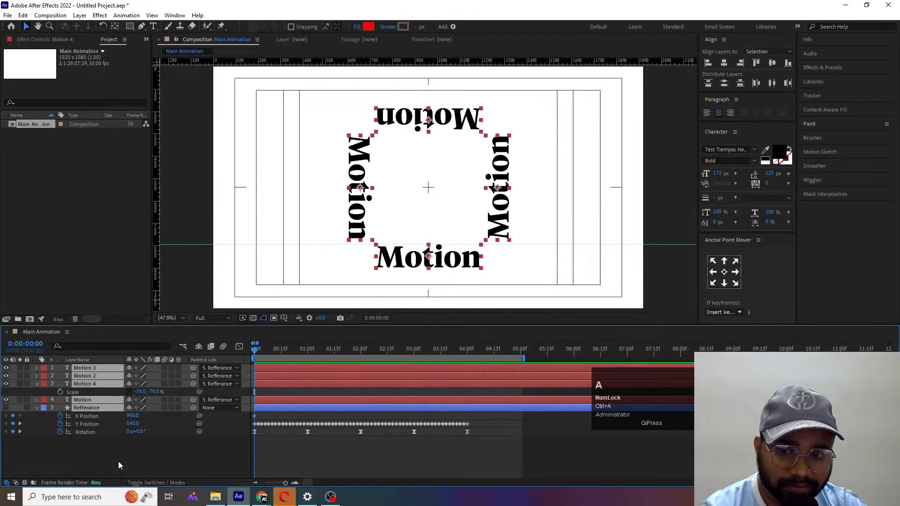
key("ctrl+shift+c")
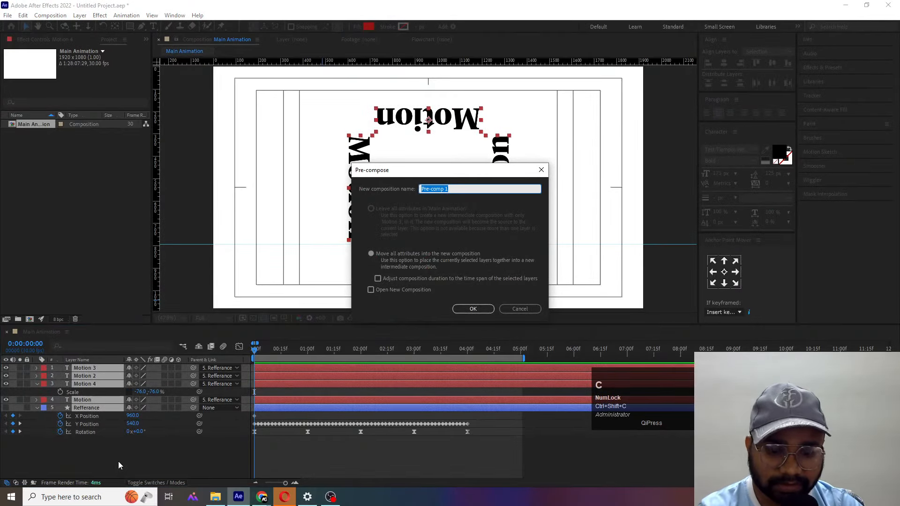
type("Text ANi")
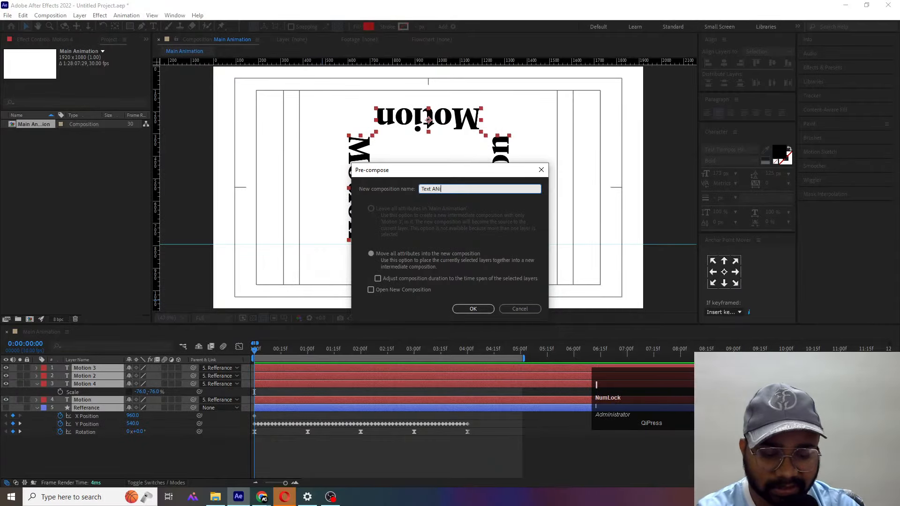
type("mation")
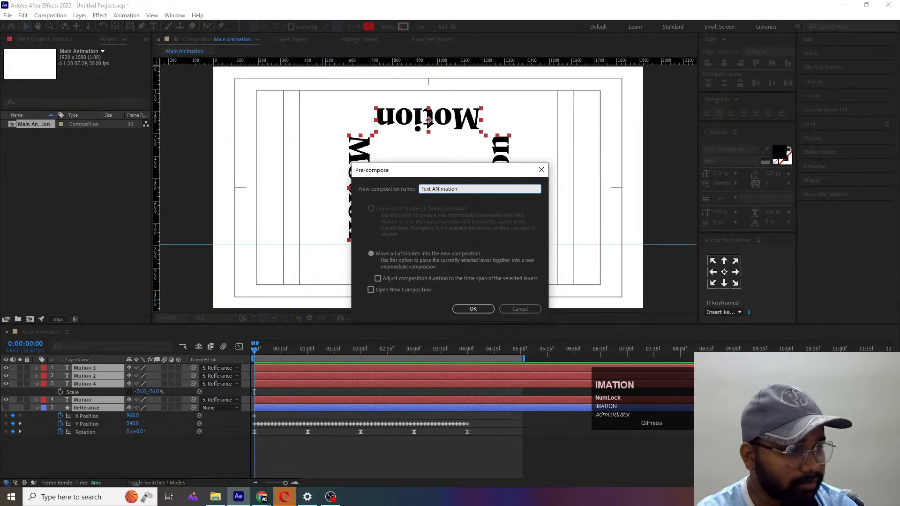
key("Return")
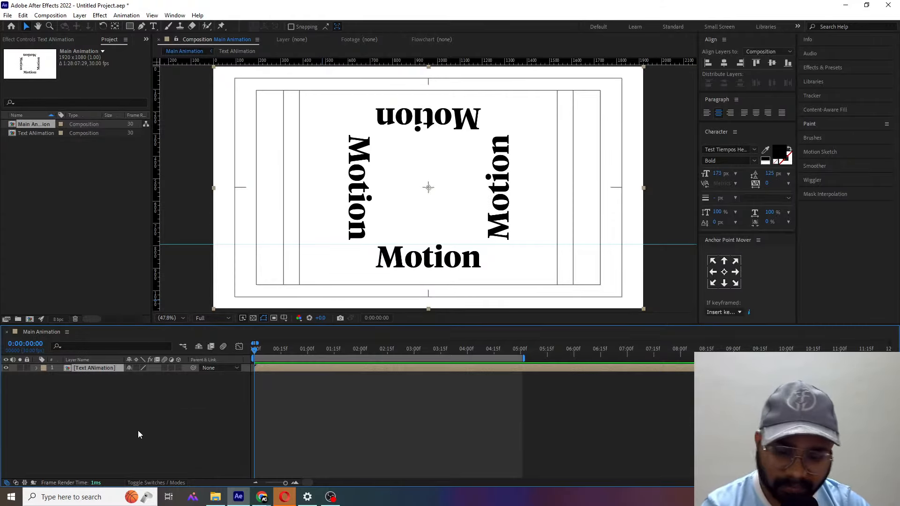
key("ctrl+s")
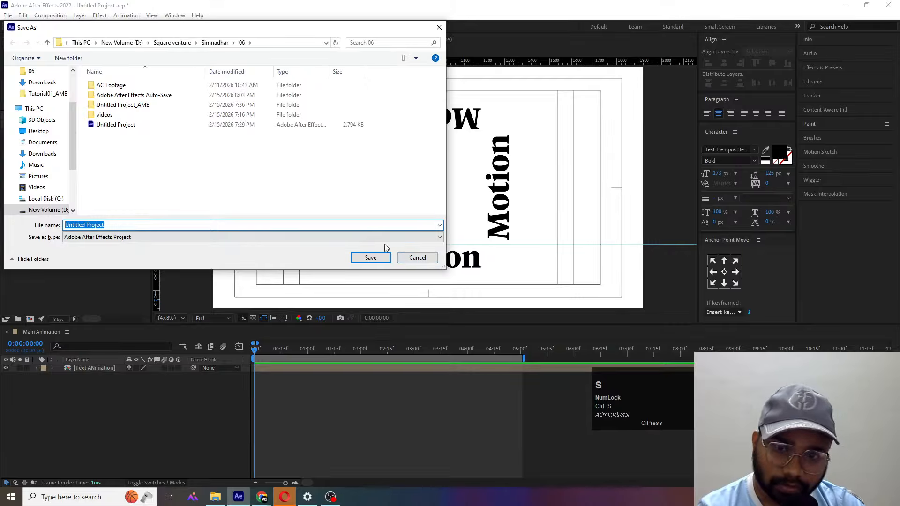
left_click(416, 257)
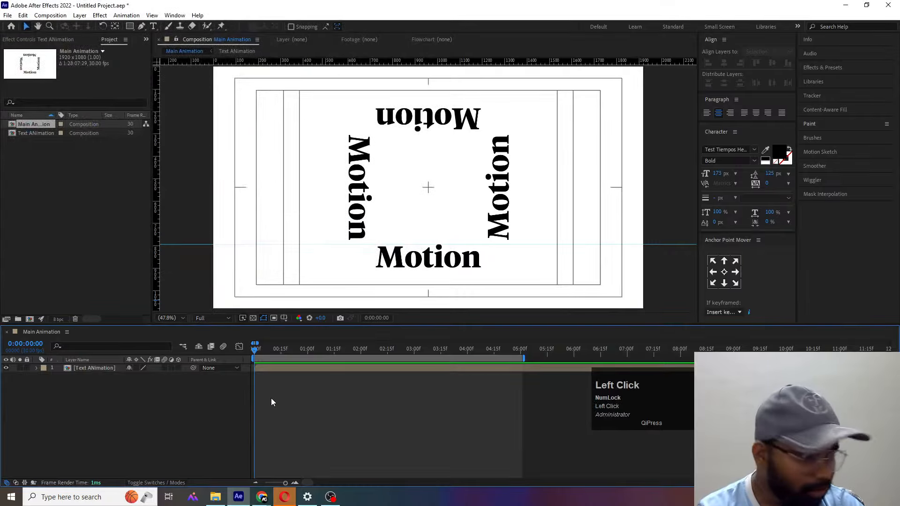
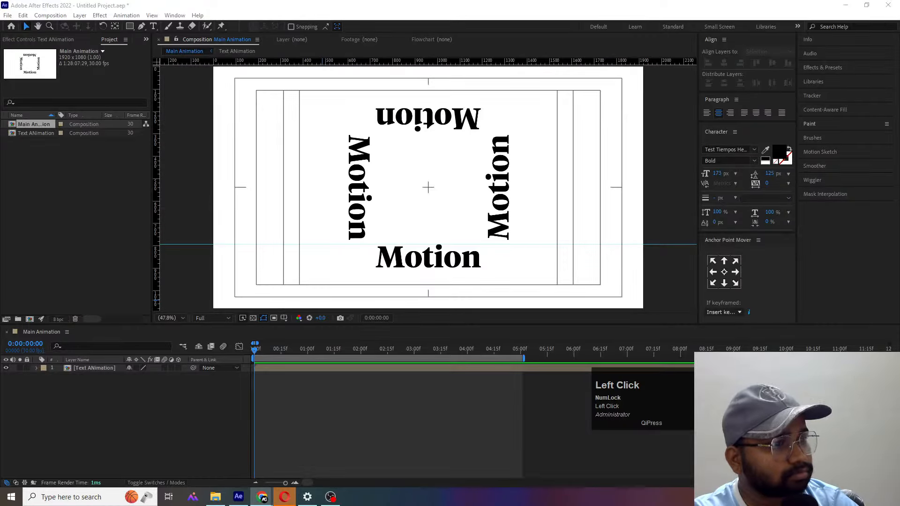
- Save the project as "01 text animation" in the 01 Motion masterclass folder inside Youtube Live on the I: drive
left_click(379, 407)
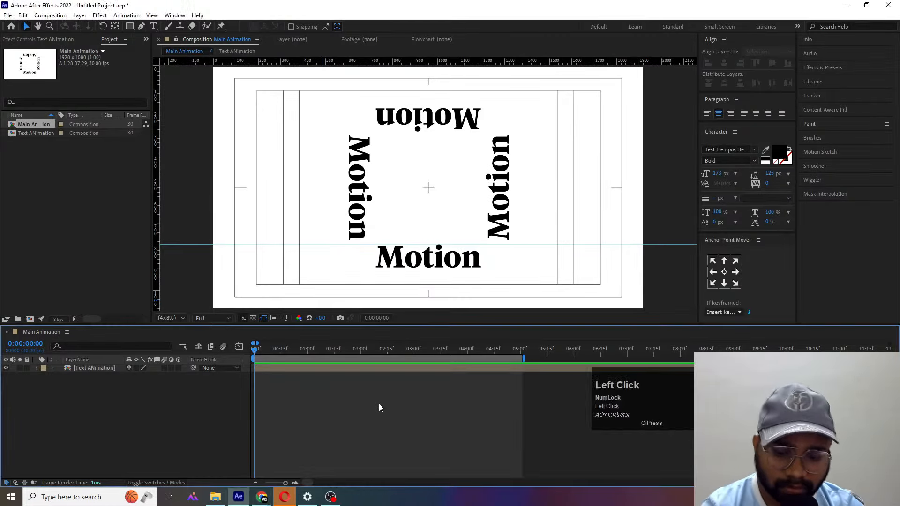
key("ctrl+s")
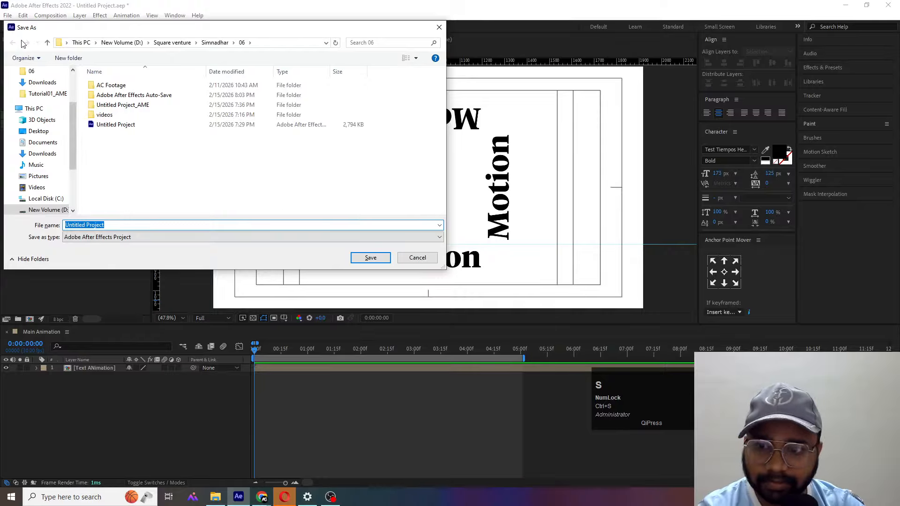
scroll(46, 193, "down", 2)
left_click(46, 195)
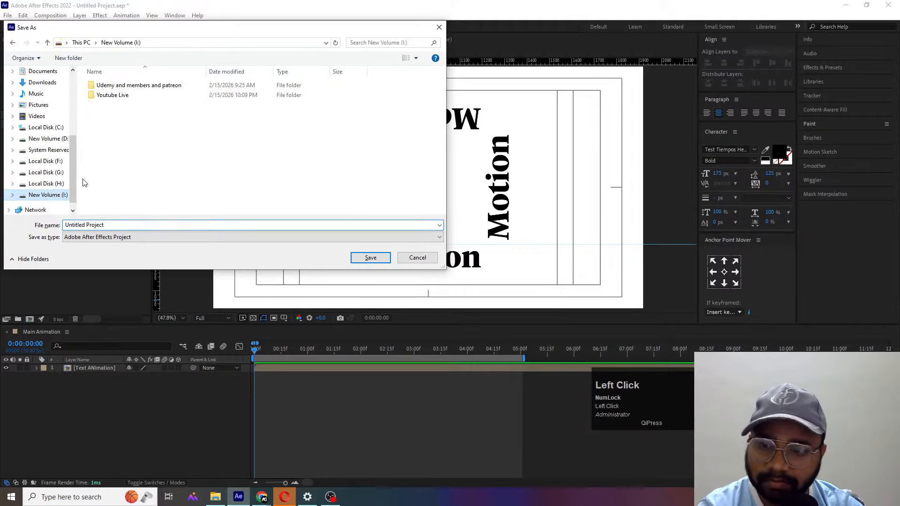
double_click(112, 94)
double_click(112, 86)
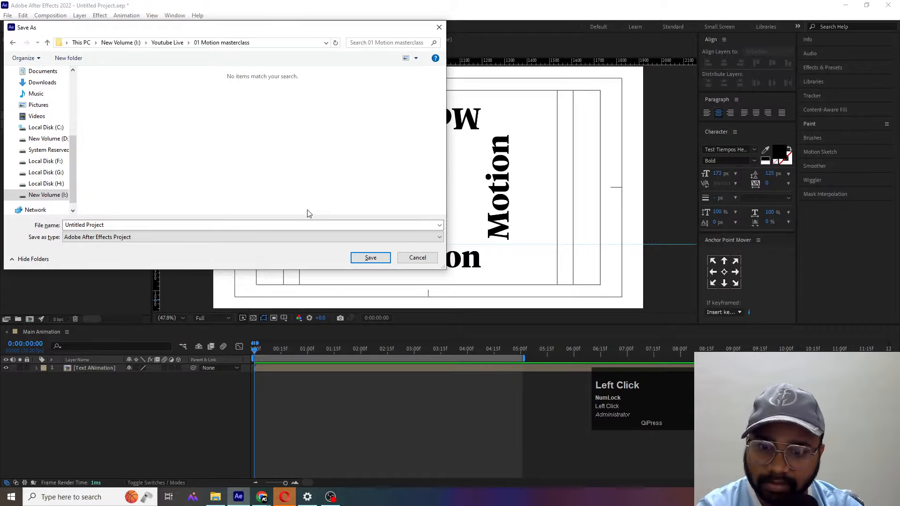
left_click(283, 225)
type("01")
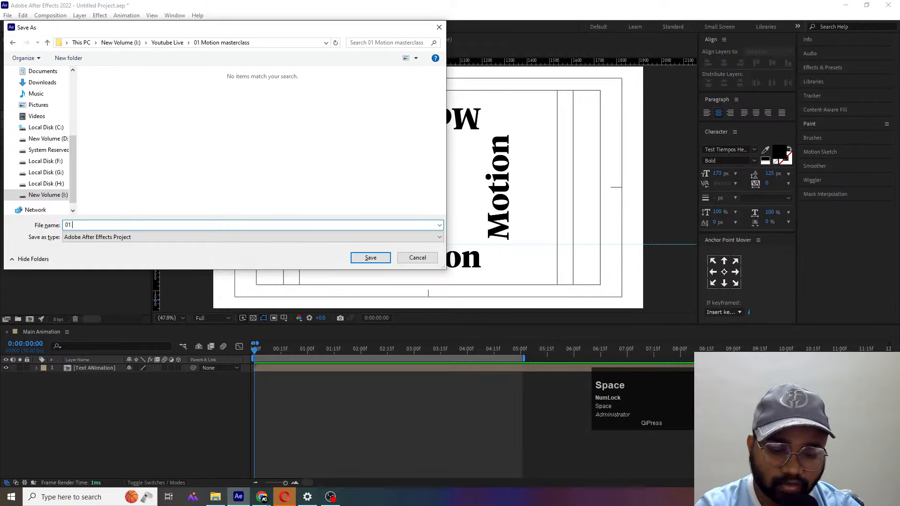
type(" text animation")
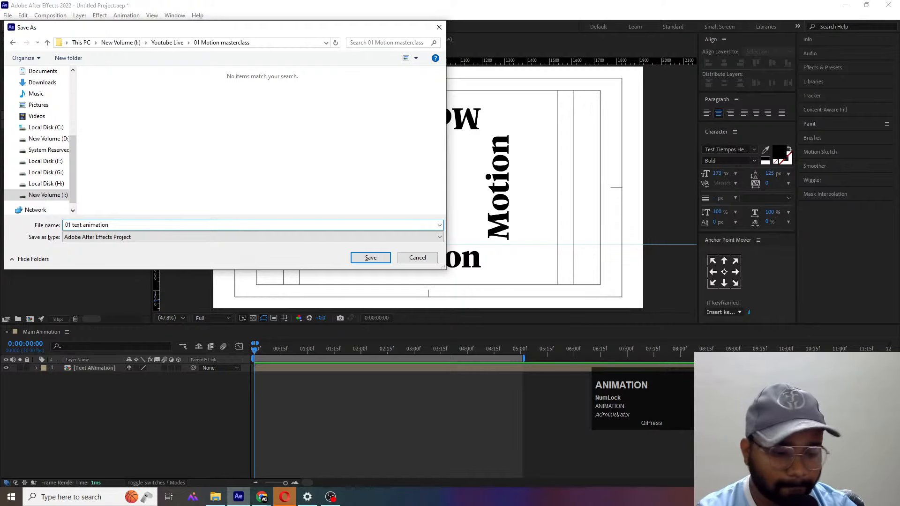
key("Return")
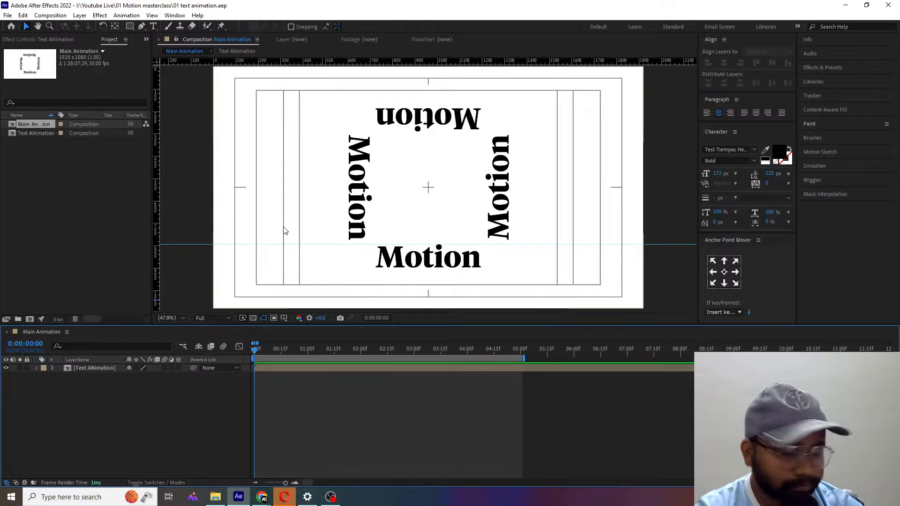
left_click(120, 425)
key("ctrl+s")
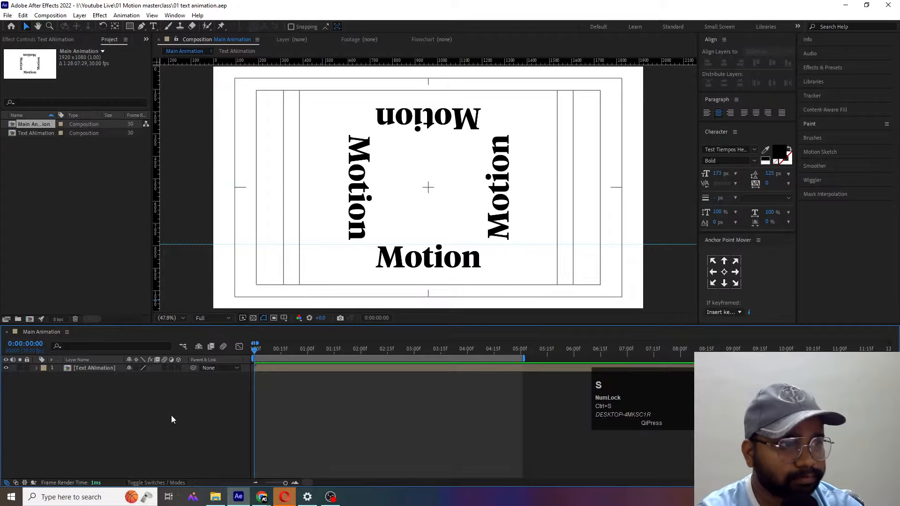
left_click(158, 411)
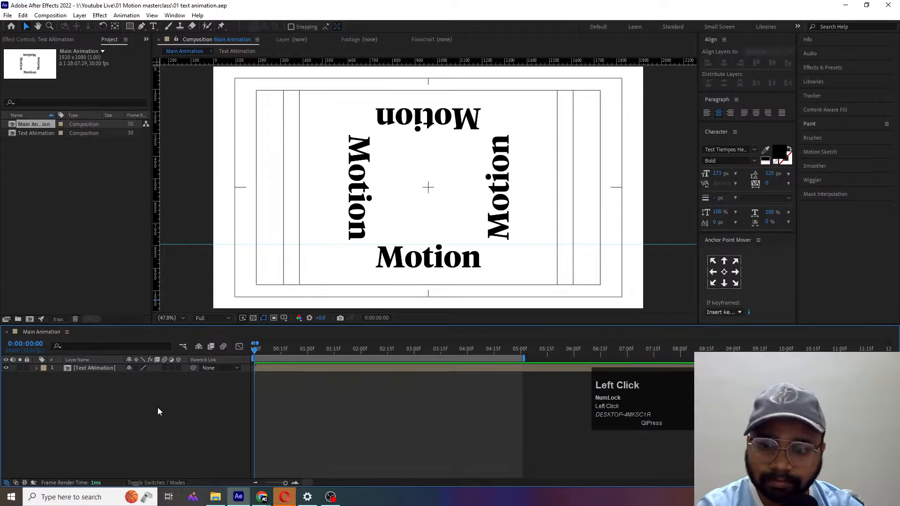
- Preview the pre-composed text roll in the Main Animation composition and return to the start of the timeline
left_click(91, 362)
left_click(117, 368)
key("space")
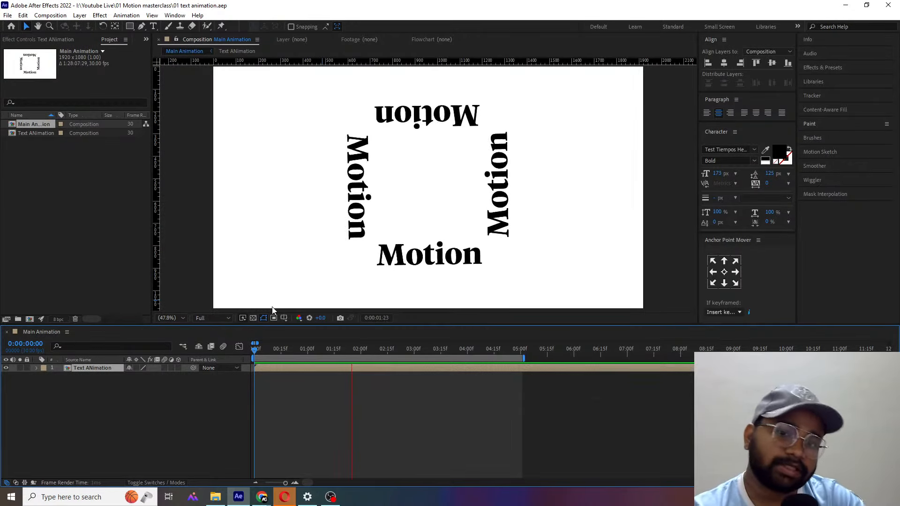
key("space")
left_click_drag(283, 354, 254, 354)
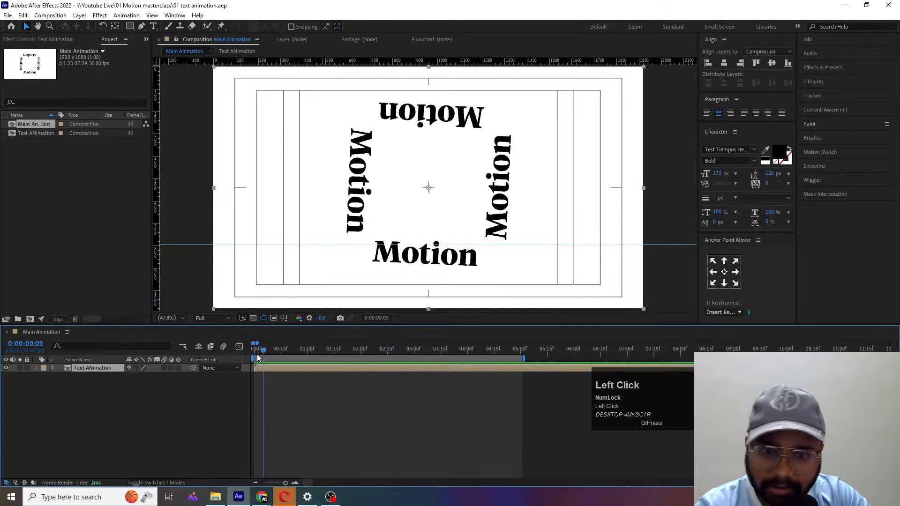
- Open the Text ANimation composition and set its background color to black
double_click(82, 369)
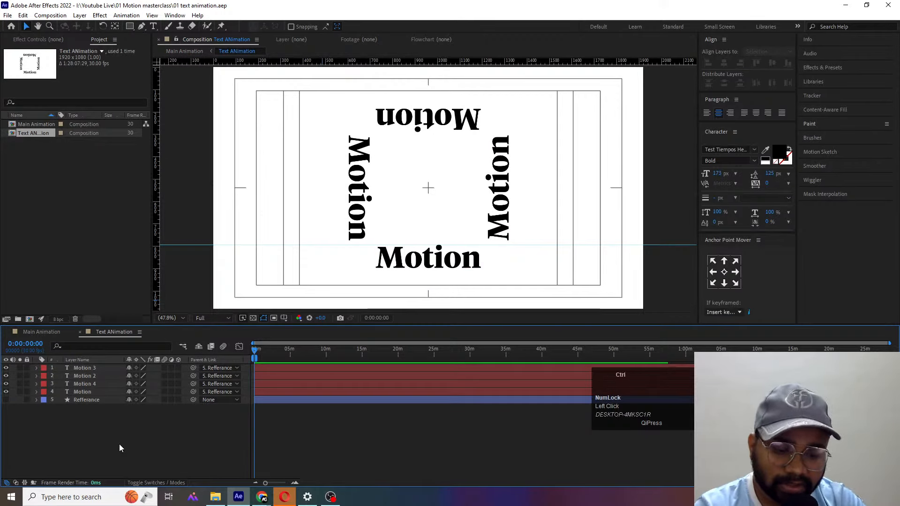
key("ctrl+k")
left_click(391, 279)
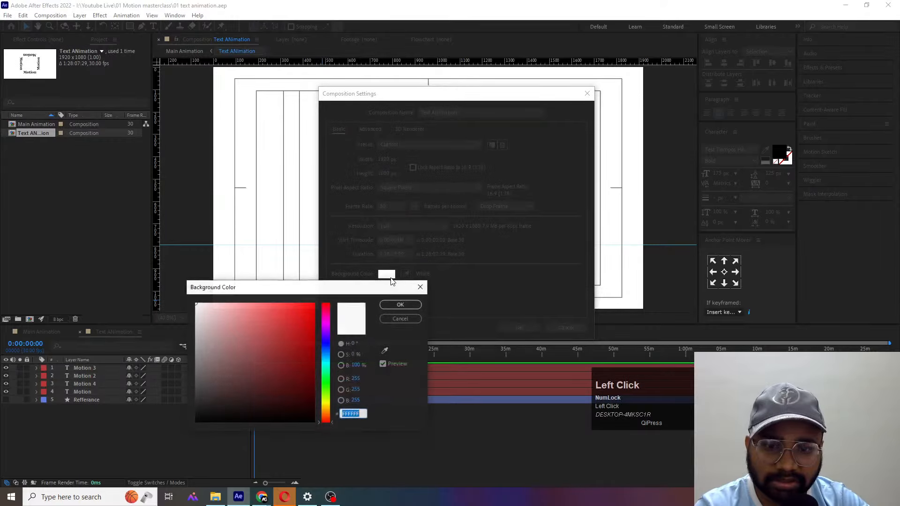
type("000000")
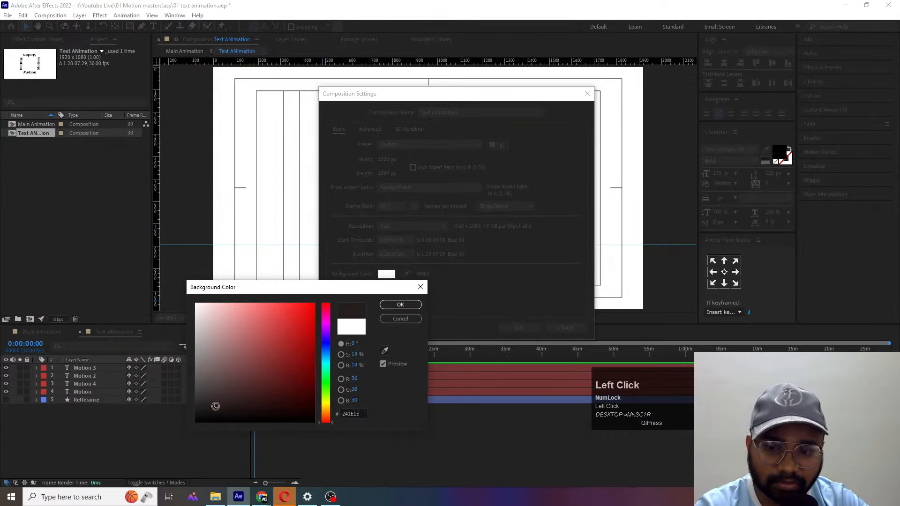
key("Return")
key("Return")
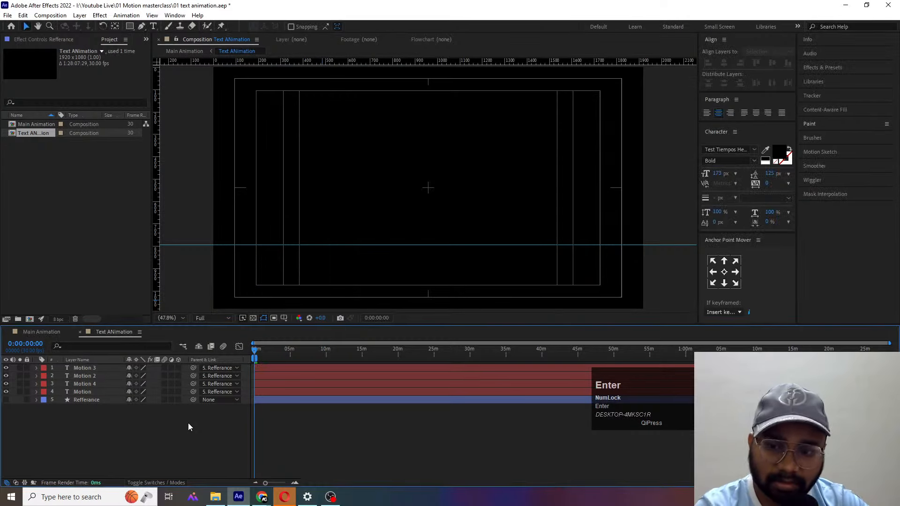
- Change the fill color of all four Motion text layers to white, leaving out the Refferance layer
left_click(162, 433)
key("ctrl+a")
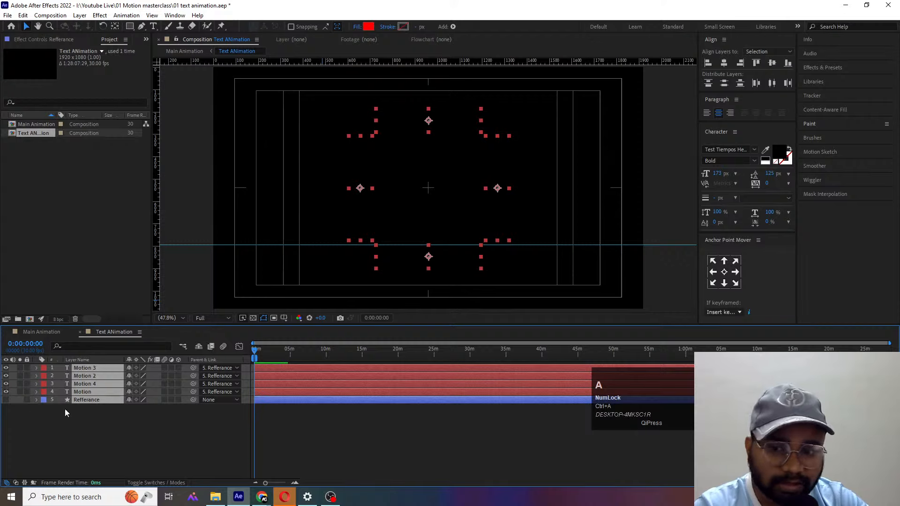
left_click(77, 409)
left_click(79, 394)
left_click(82, 368, "shift")
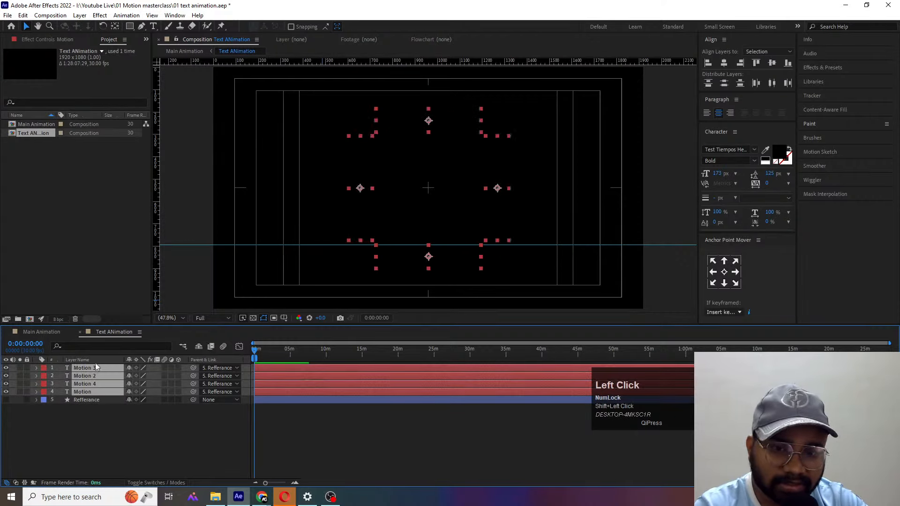
left_click(765, 160)
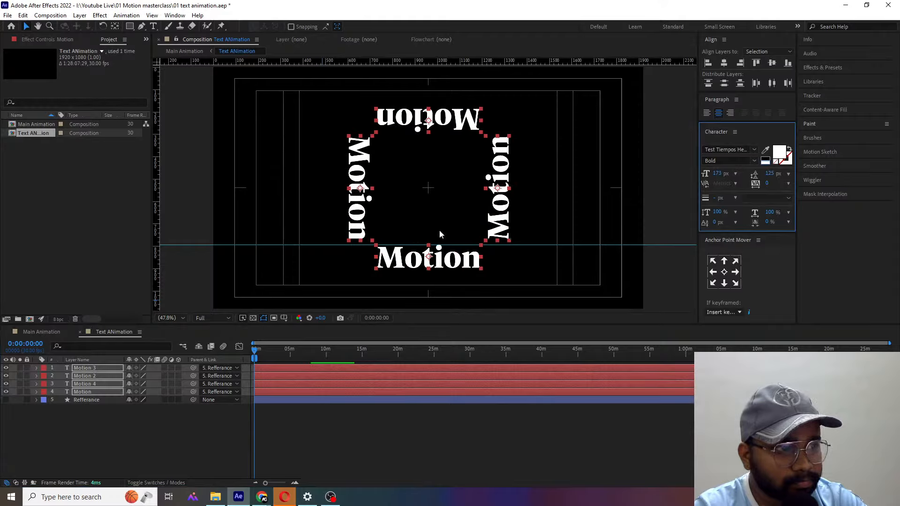
left_click(127, 425)
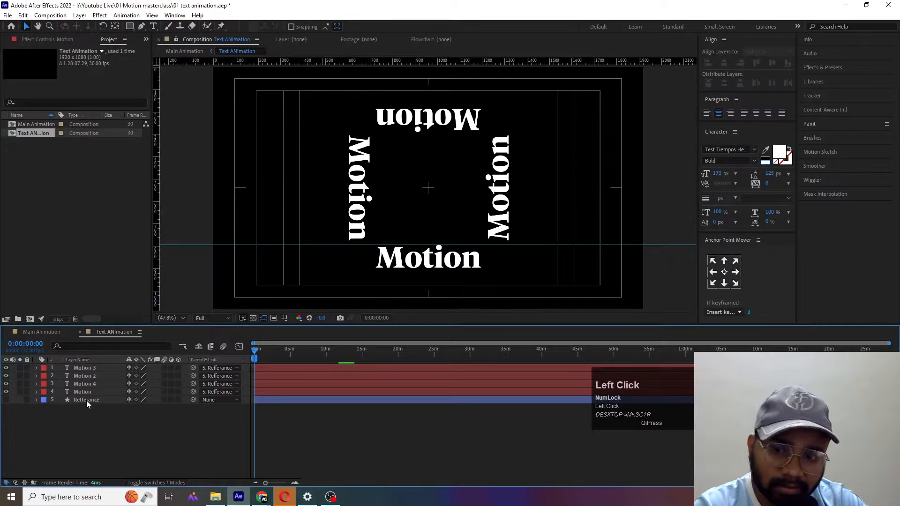
- Recolor the two vertical texts, Motion 2 and Motion 3, to a bright green of about 00FF9C
left_click(84, 384)
left_click(358, 197)
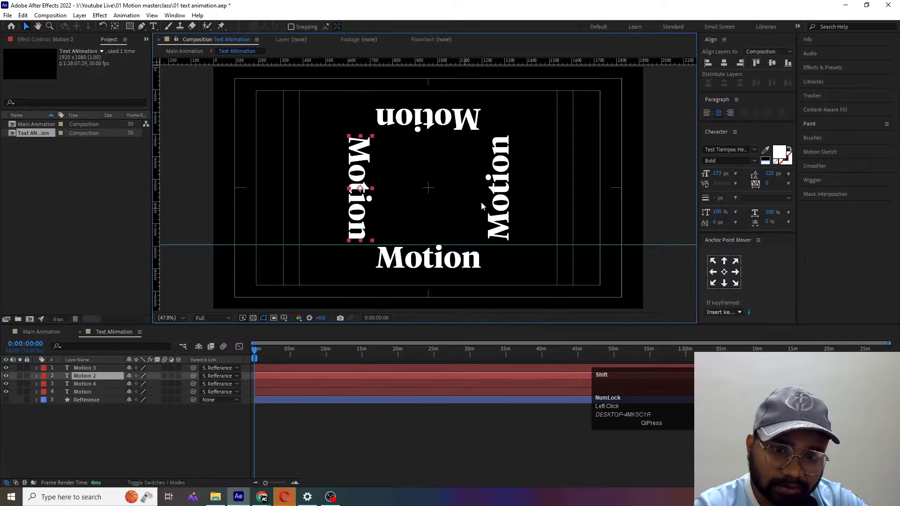
left_click(496, 202, "shift")
left_click(779, 153)
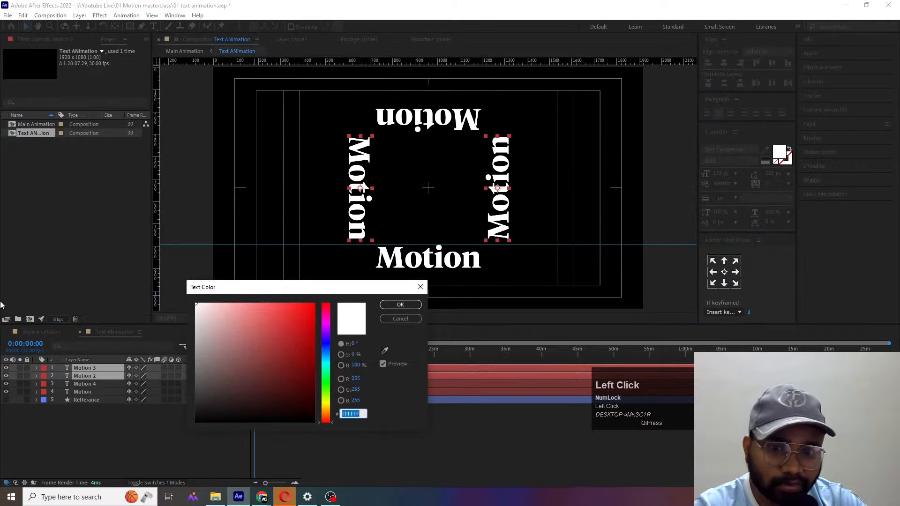
left_click(327, 368)
left_click_drag(305, 334, 401, 279)
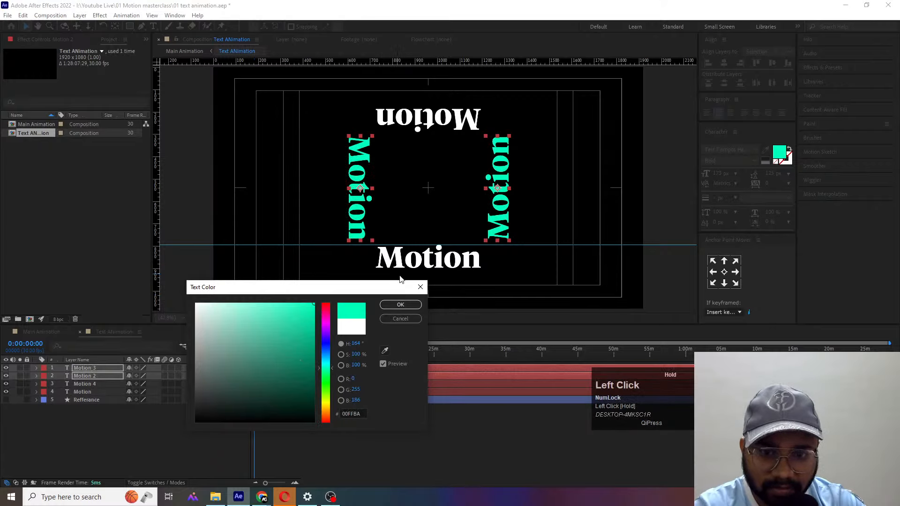
left_click(327, 379)
left_click(327, 371)
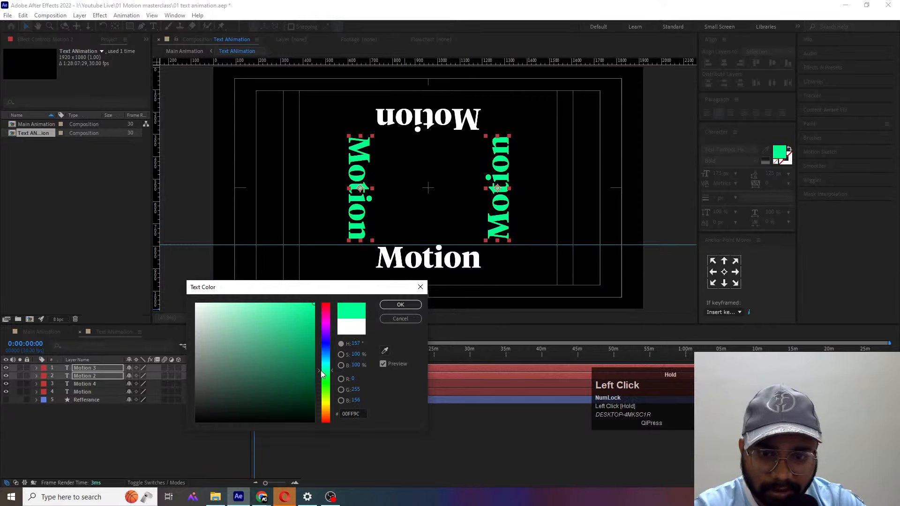
left_click(383, 305)
left_click(46, 426)
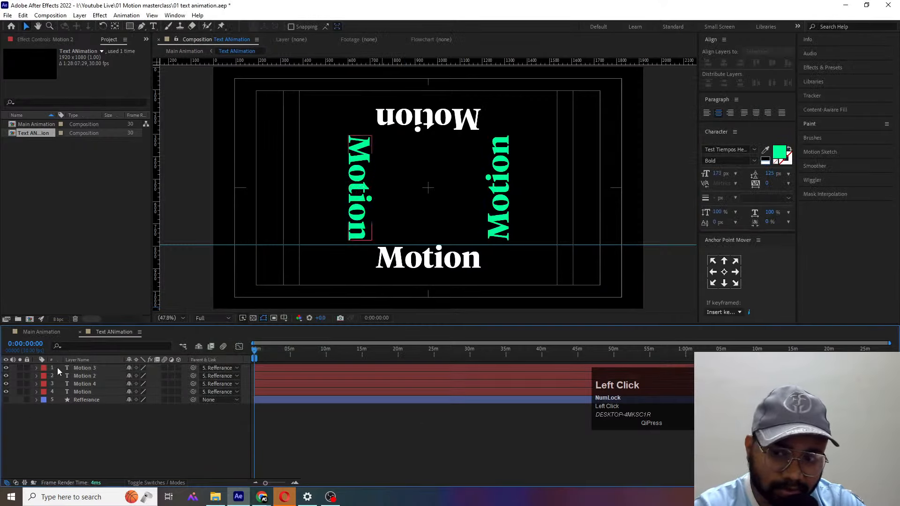
- Add a 1920 x 1080 dark gray solid to the Main Animation composition and place it beneath the Text ANimation layer
left_click(42, 331)
left_click(122, 403)
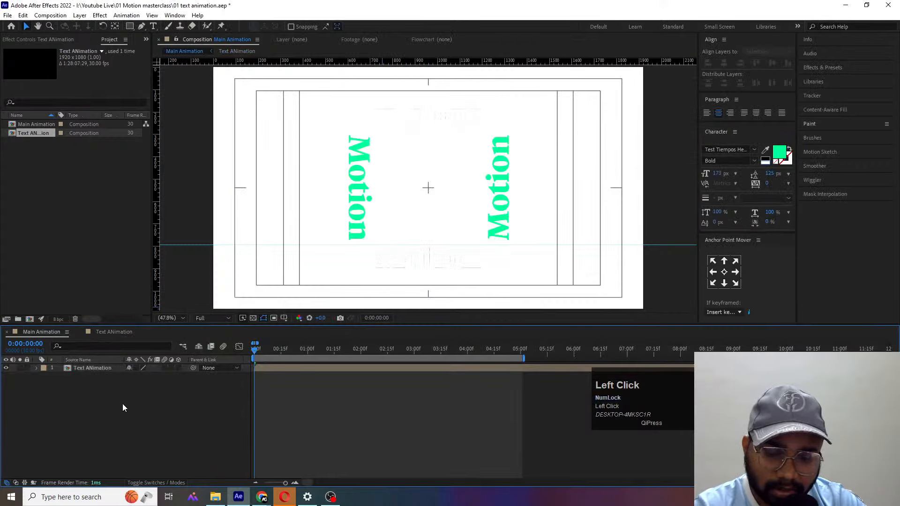
key("ctrl+y")
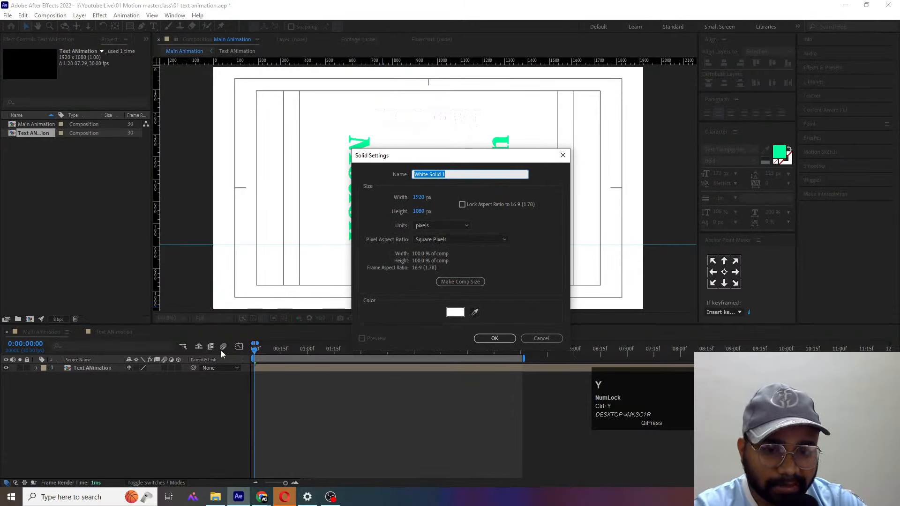
left_click(456, 311)
left_click(197, 395)
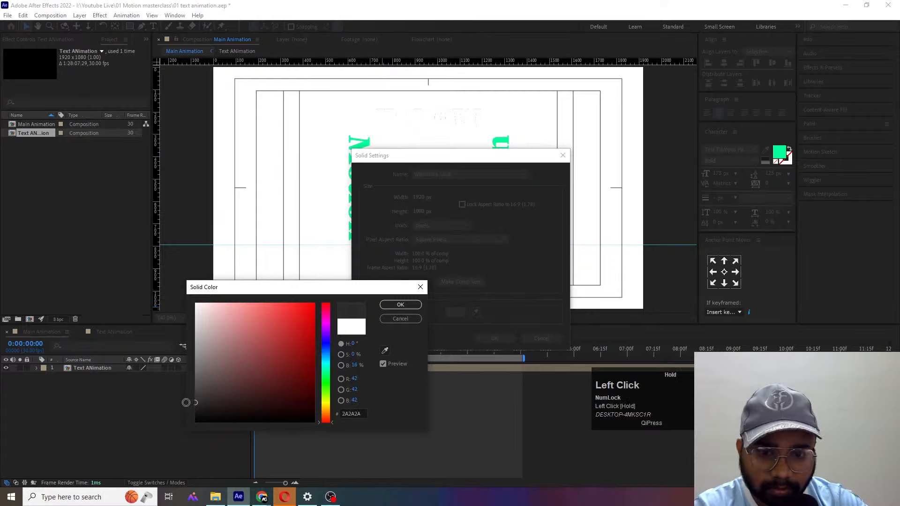
key("Return")
key("Return")
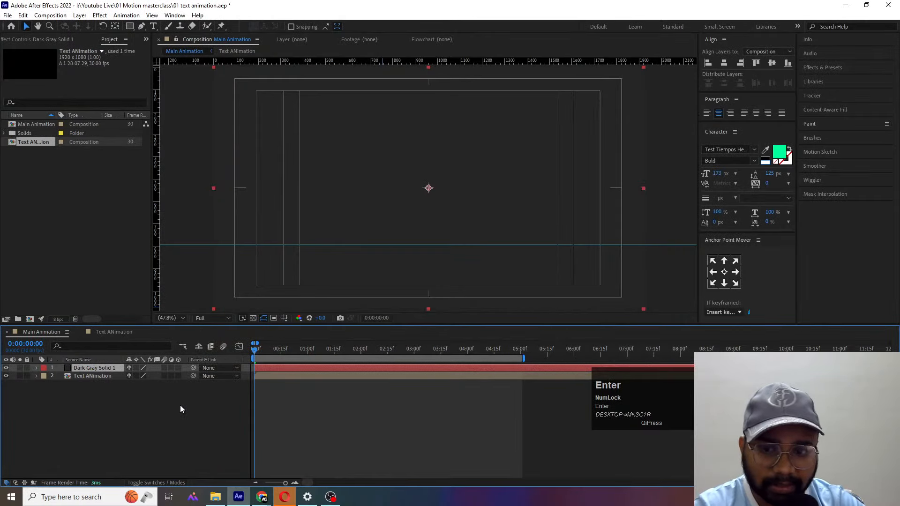
mouse_move(112, 368)
left_mouse_down()
mouse_move(101, 367)
mouse_move(106, 381)
left_mouse_up()
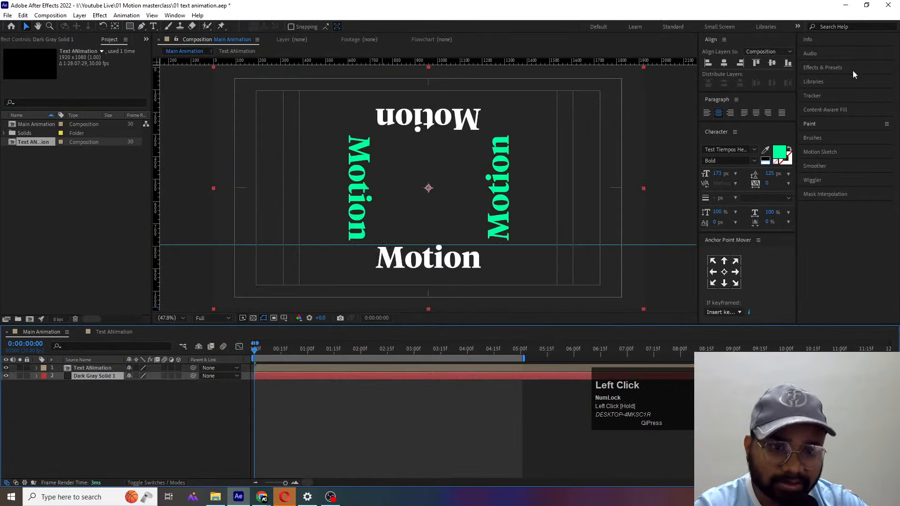
- Find the CC Vignette effect and apply it to the dark gray solid
left_click(825, 66)
left_click(844, 79)
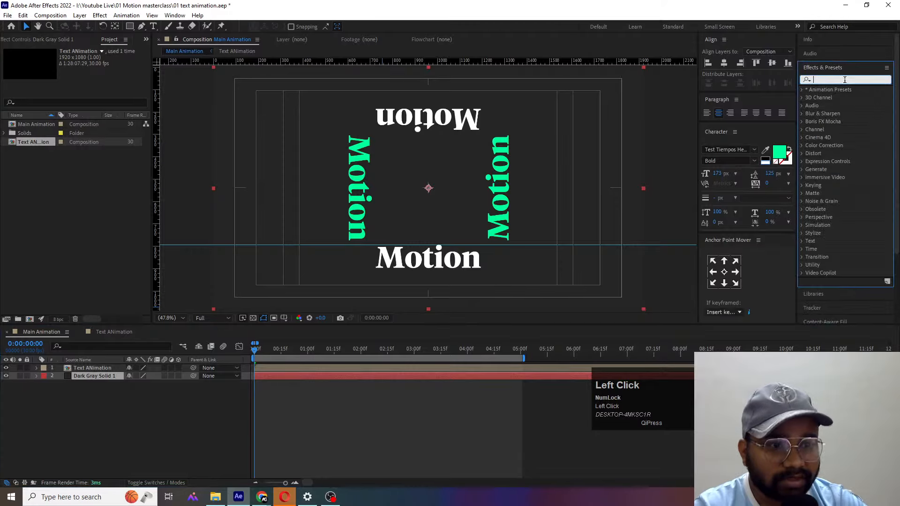
type("cc vin")
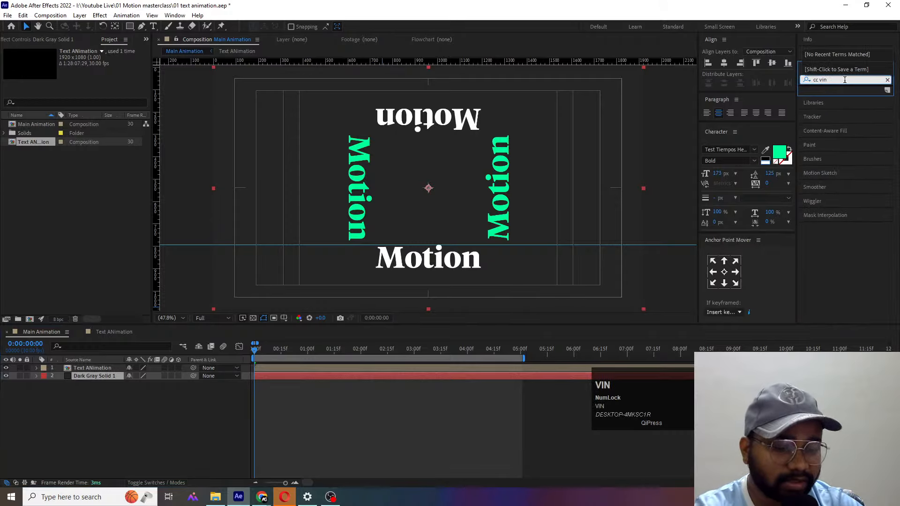
key("BackSpace")
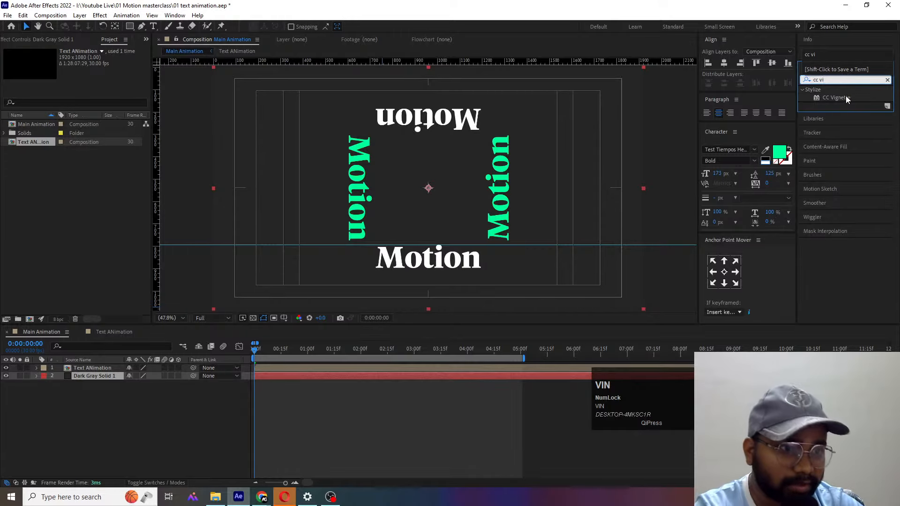
double_click(839, 97)
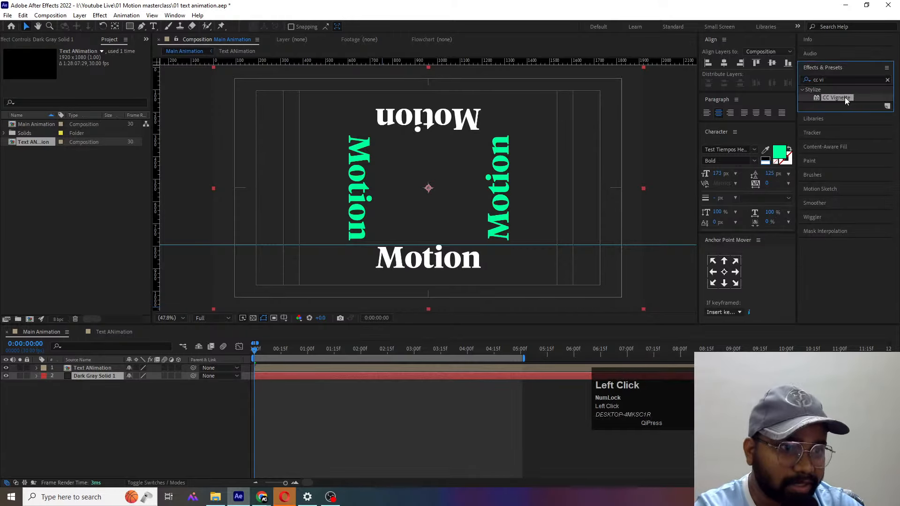
left_click(102, 407)
- Open the Text ANimation pre-composition and reveal the keyframes of the Refferance layer
left_click(98, 368)
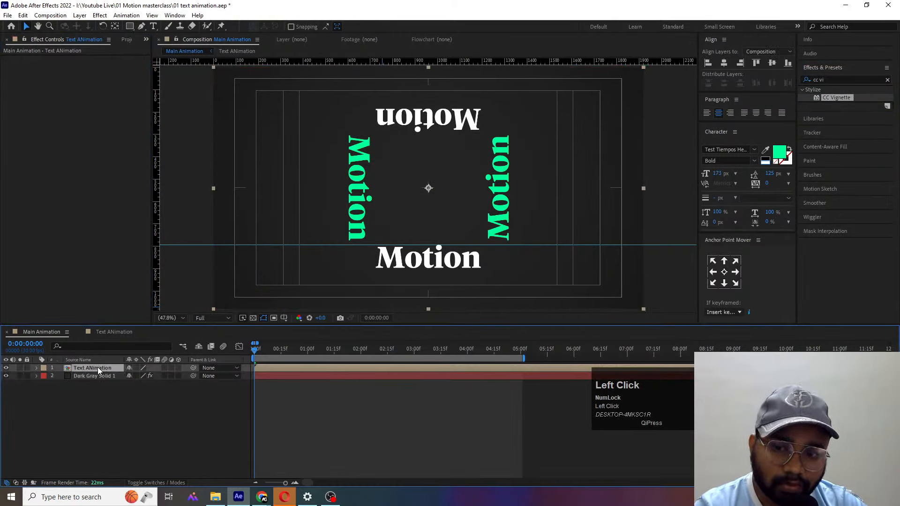
double_click(97, 367)
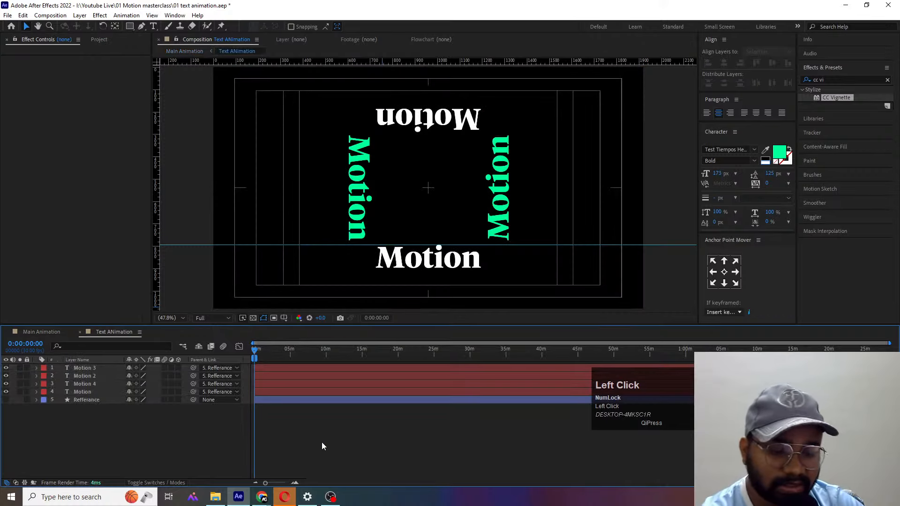
key("equal")
key("equal")
key("equal")
key("equal")
key("equal")
key("equal")
key("equal")
key("equal")
key("equal")
key("equal")
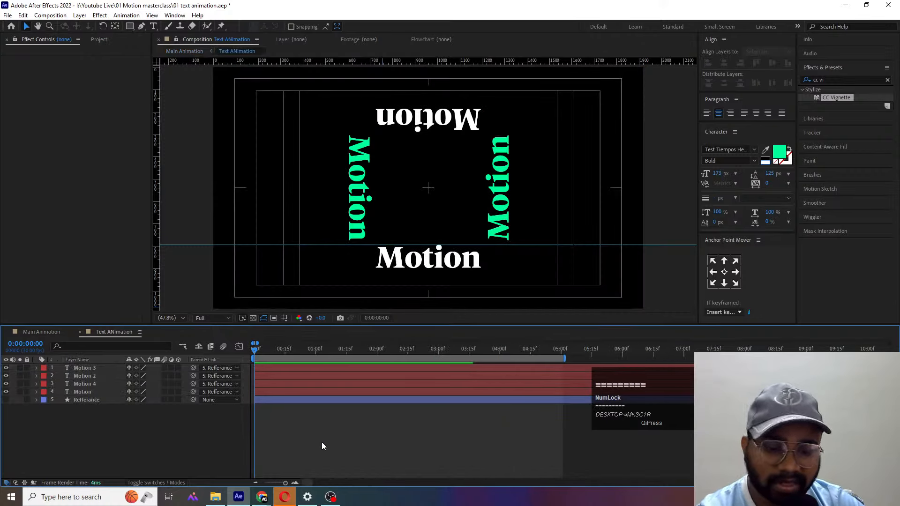
key("u")
key("space")
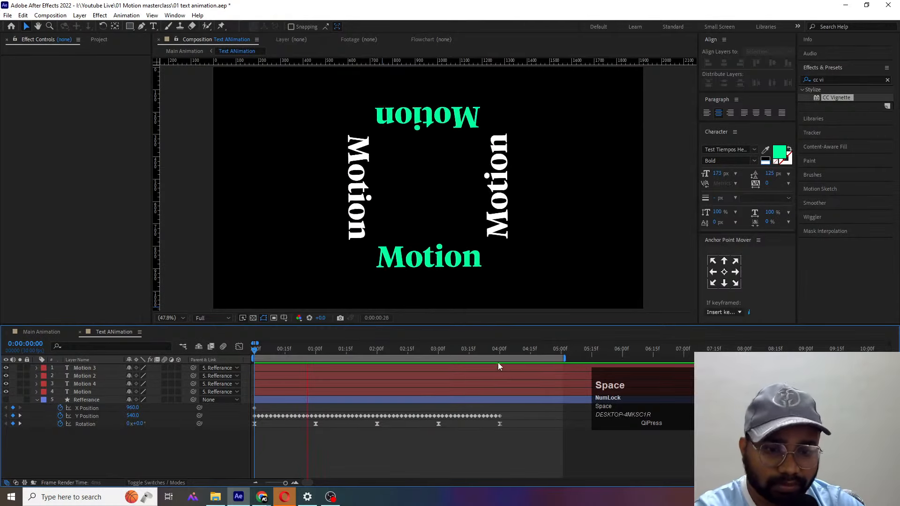
- End the work area at the last rotation keyframe, 0:00:04:00, and trim the Text ANimation composition to it
left_click(499, 350)
key("space")
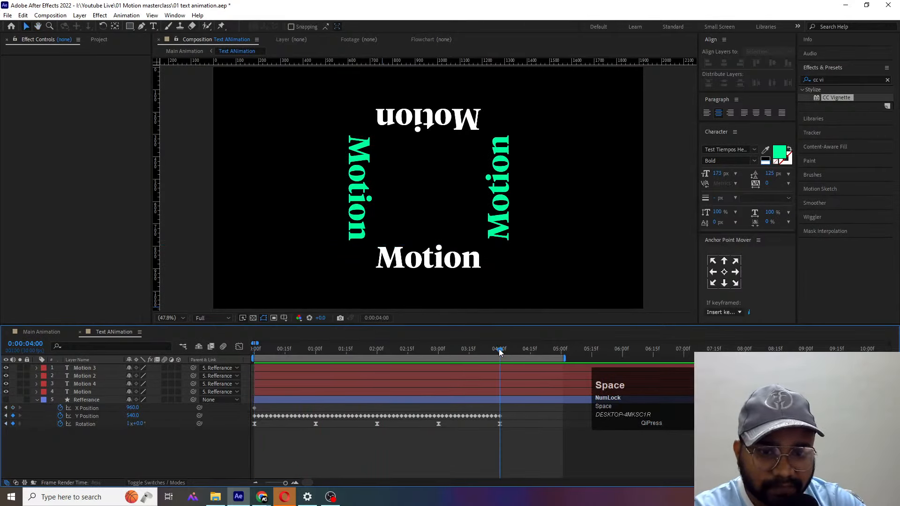
key("space")
key("j")
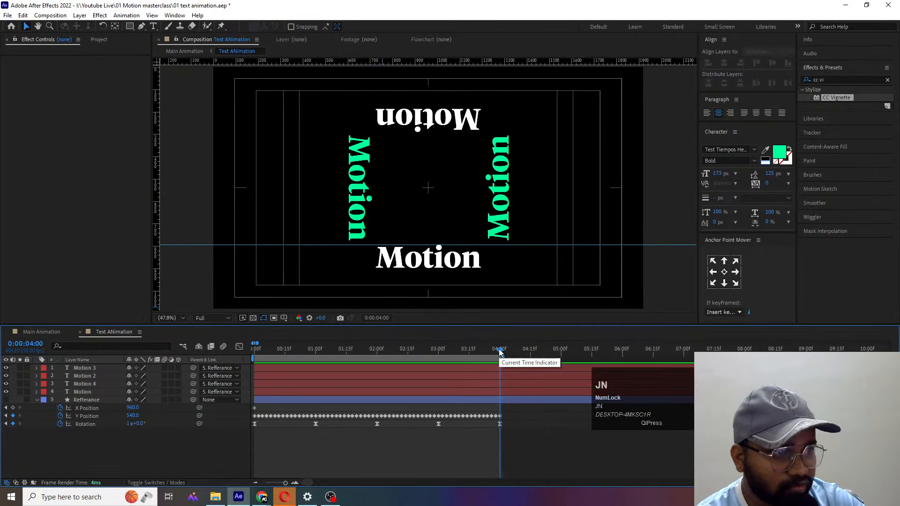
key("n")
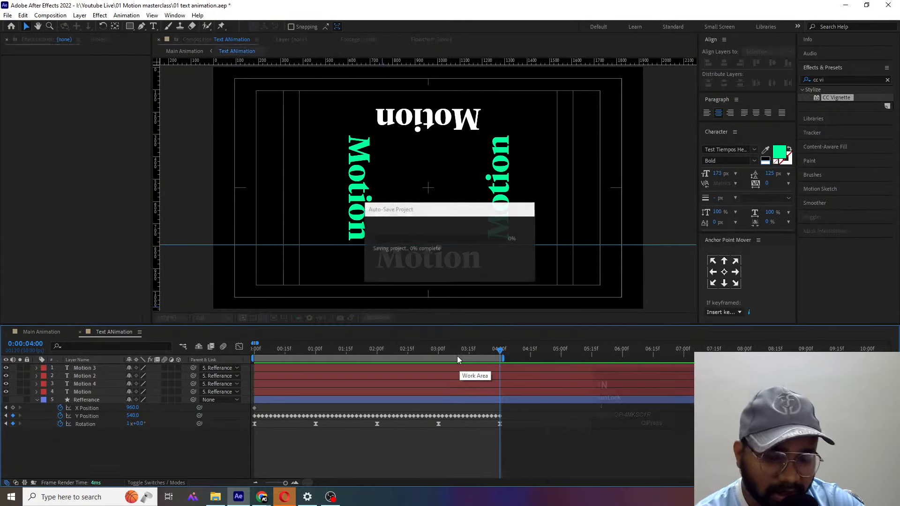
right_click(457, 357)
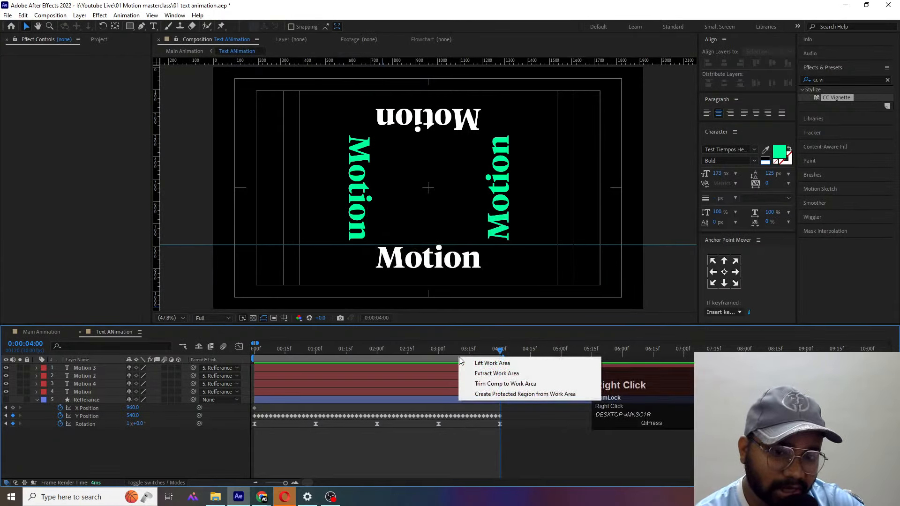
left_click(499, 383)
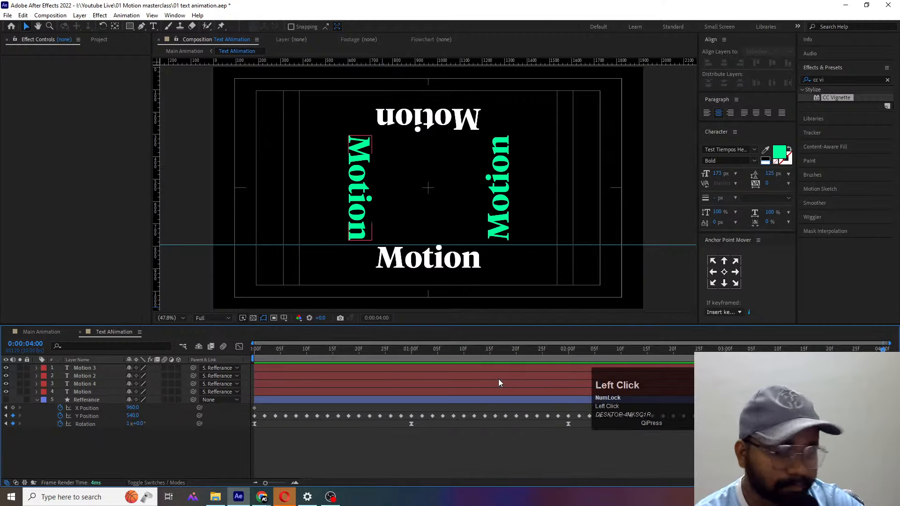
- Preview the first four seconds of the Main Animation composition and extend its work area to about 9 seconds
left_click(51, 332)
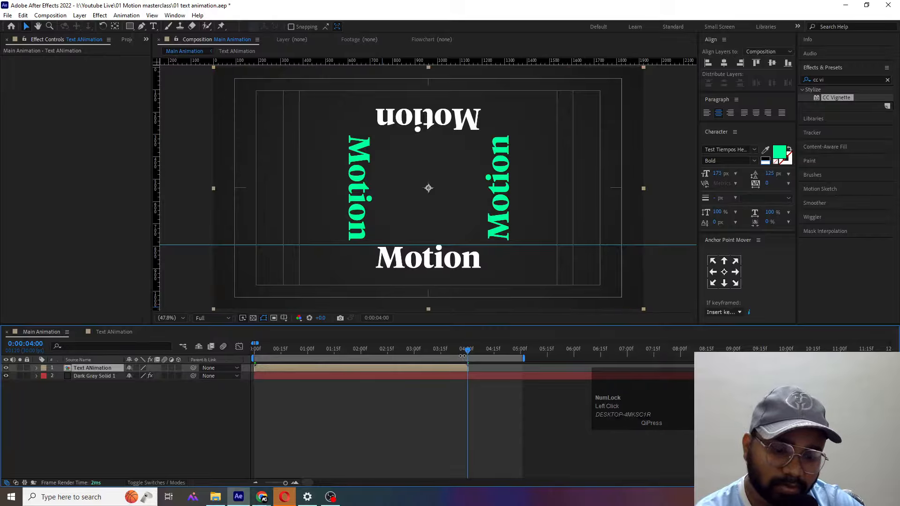
key("n")
key("space")
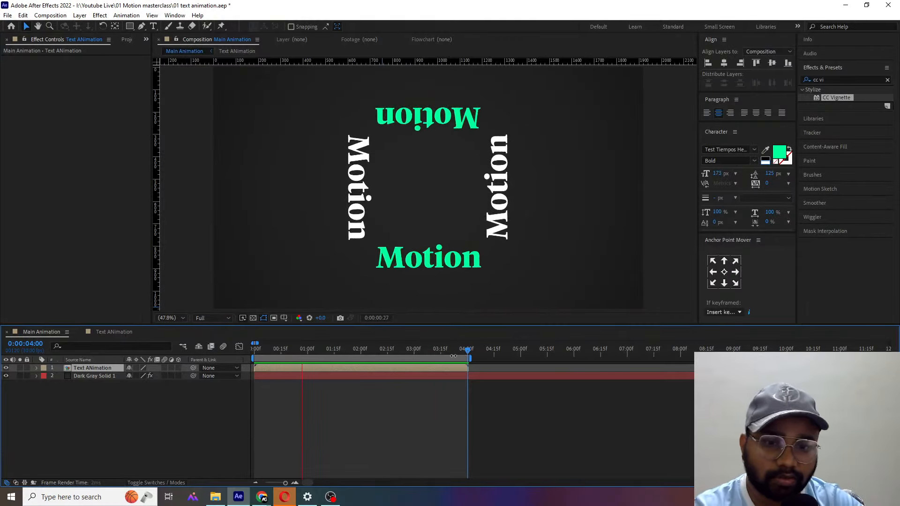
key("space")
left_click(473, 357)
double_click(473, 357)
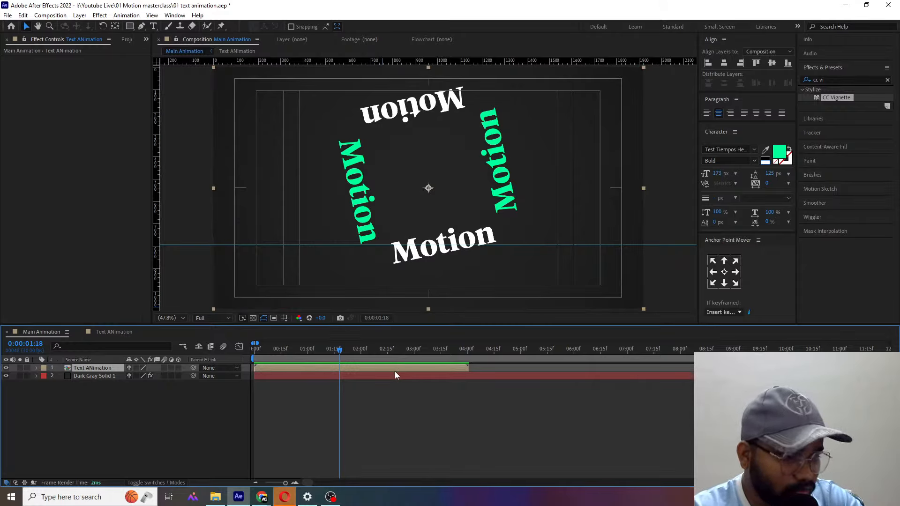
- Enable time remapping on the Text ANimation layer and make its final keyframe fall at 0:00:04:00 instead of 0:00:04:01
key("o")
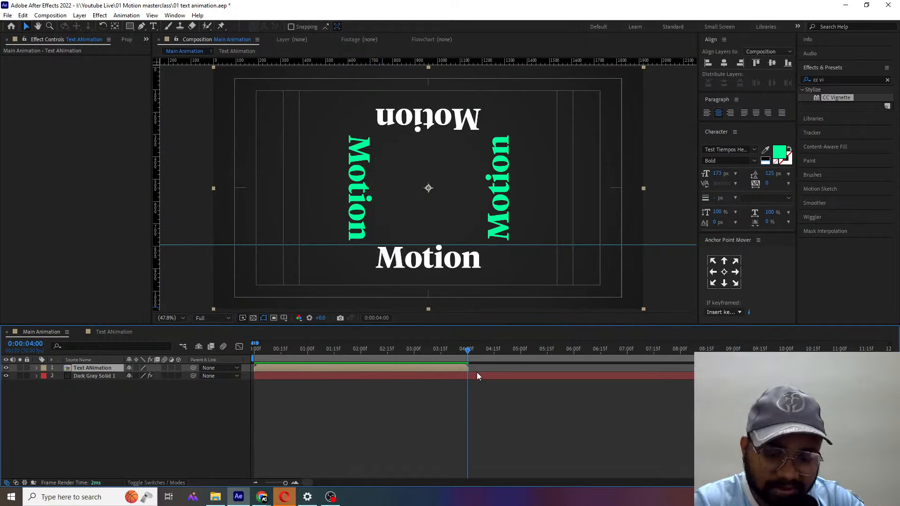
key("ctrl")
key("ctrl+alt+t")
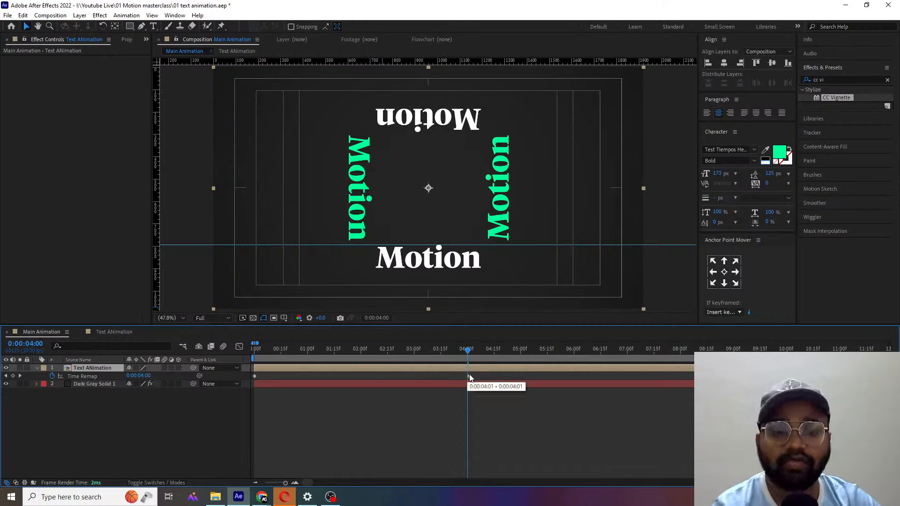
key("equal")
key("equal")
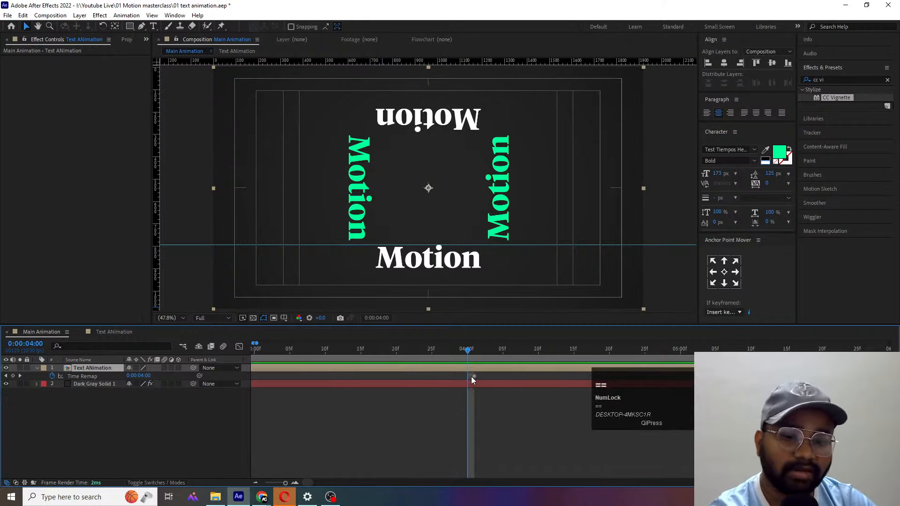
left_click(474, 374)
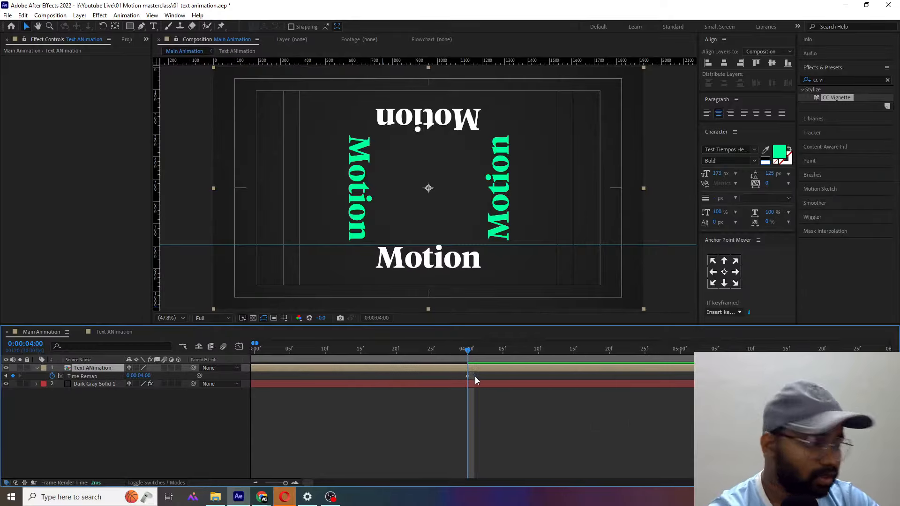
- Add a loopOut() expression to the Text ANimation layer's Time Remap and preview the loop from the start
key("minus")
key("minus")
key("minus")
key("minus")
key("minus")
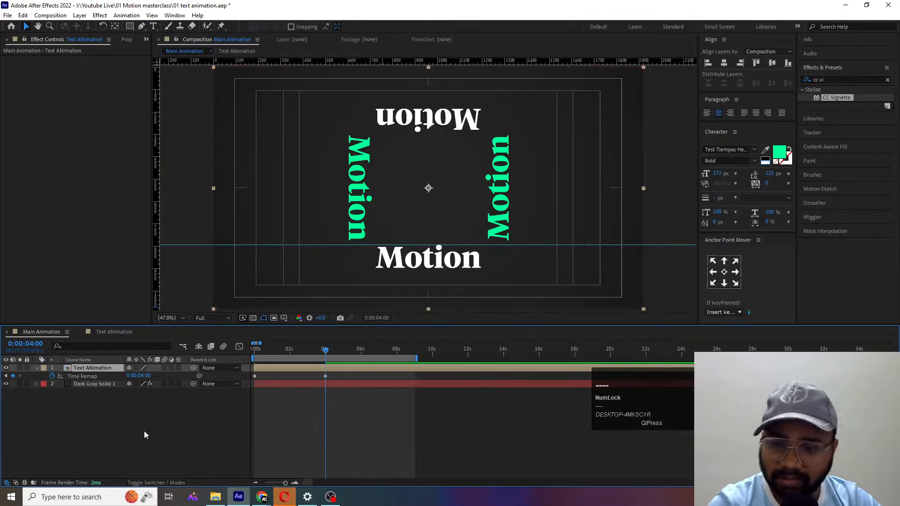
left_click(144, 431)
left_click(52, 376, "alt")
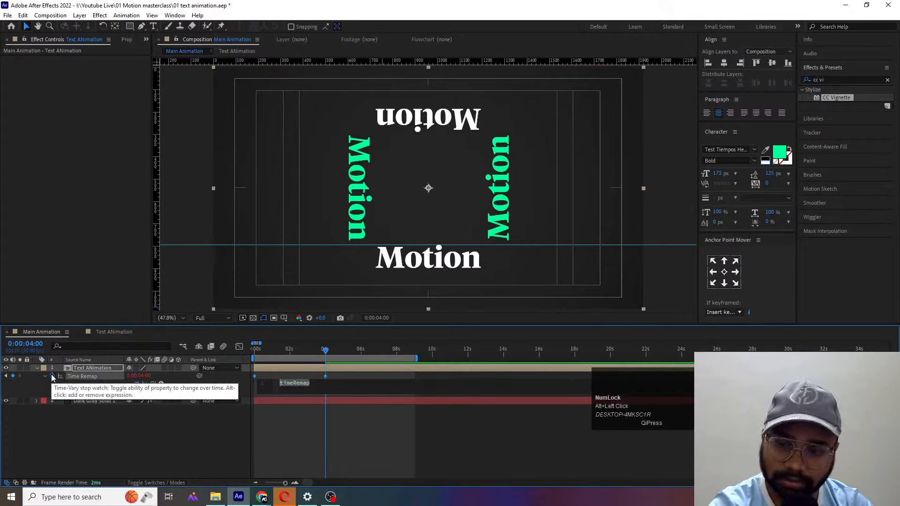
type("loo")
key("Down")
key("Down")
key("Down")
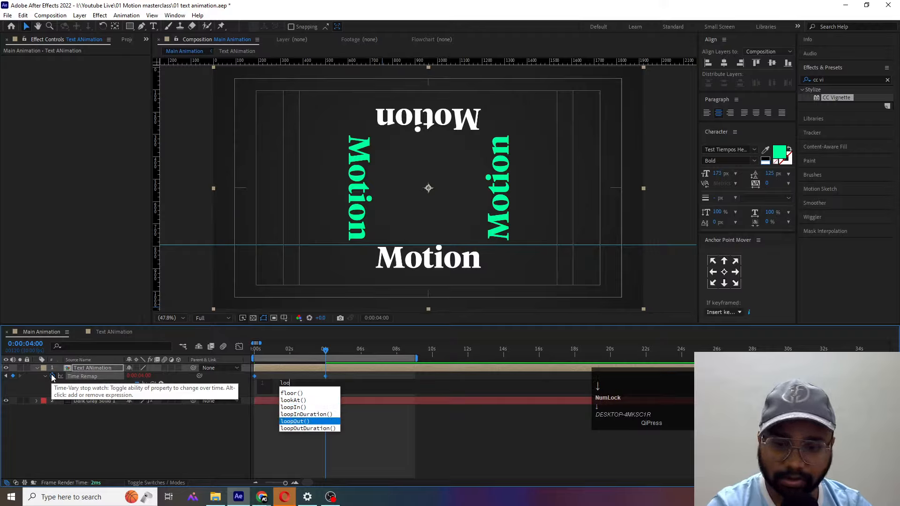
key("Return")
left_click(119, 415)
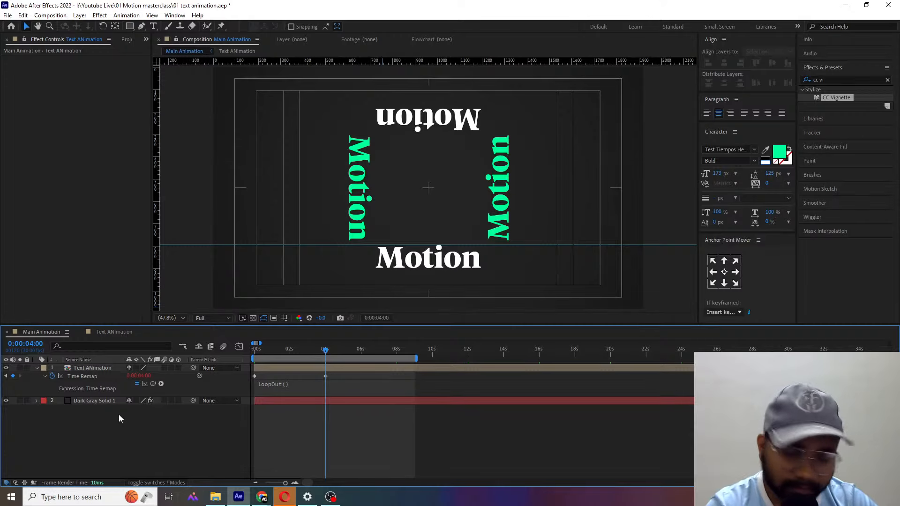
left_click_drag(300, 353, 193, 350)
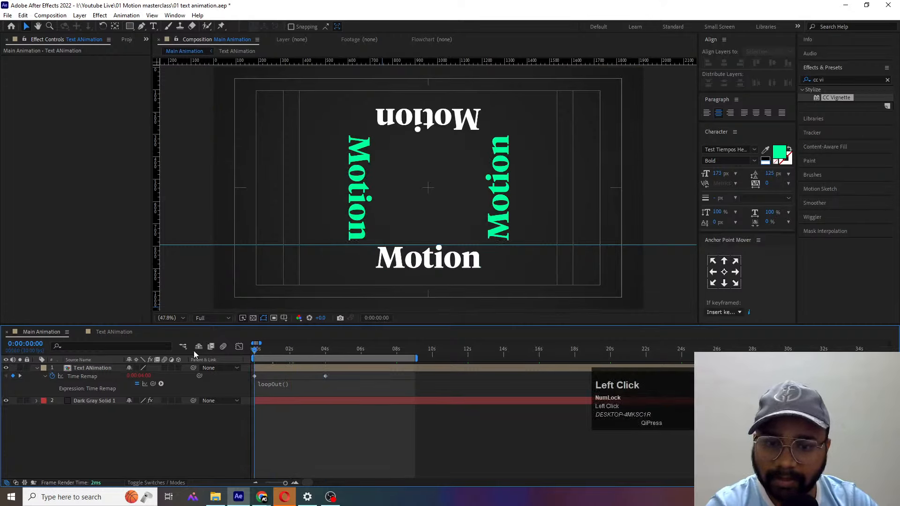
key("space")
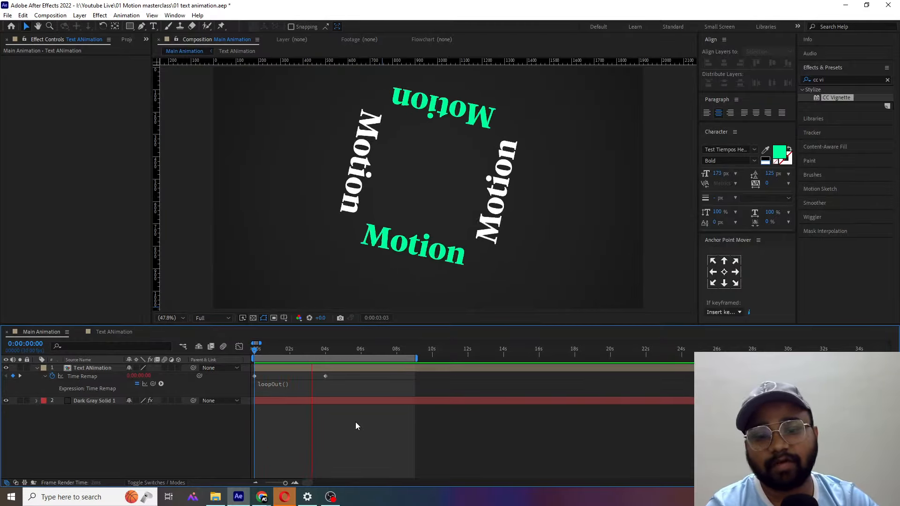
key("space")
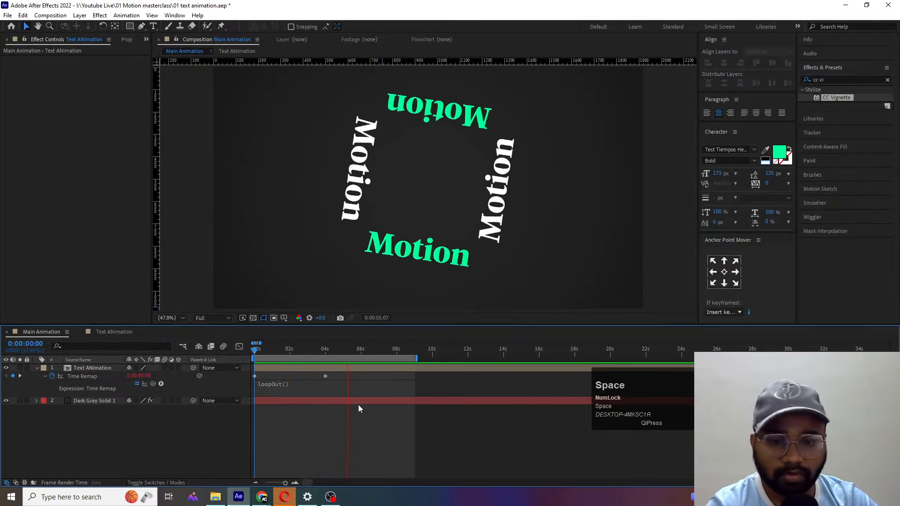
- Scale the Text ANimation layer up to 284%
key("Home")
left_click(116, 368)
key("s")
left_click_drag(141, 376, 227, 376)
- Duplicate the Text ANimation layer repeatedly and scale the successive copies down to 188%, 126%, 82% and 54%
key("ctrl+d")
key("s")
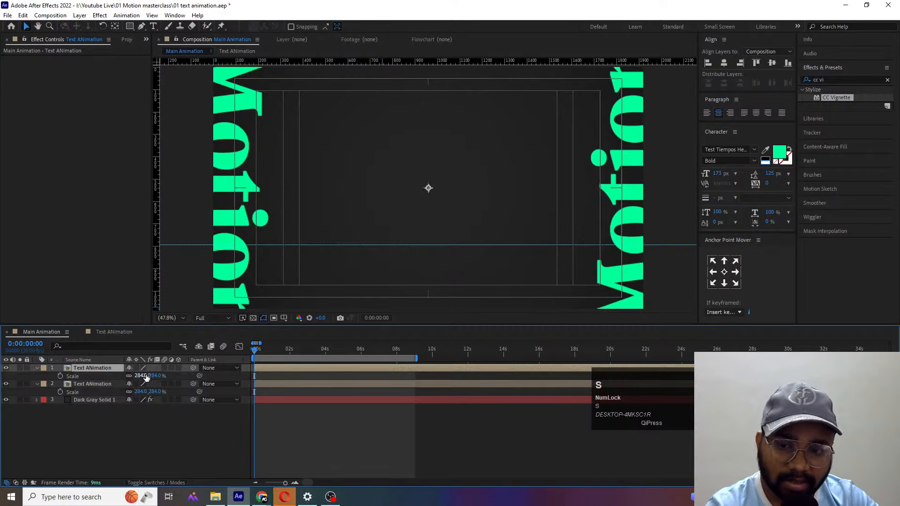
mouse_move(141, 375)
left_mouse_down()
mouse_move(96, 373)
mouse_move(137, 377)
mouse_move(119, 380)
mouse_move(127, 376)
left_mouse_up()
key("ctrl+d")
key("s")
key("ctrl+d")
key("s")
key("ctrl+d")
key("s")
key("ctrl+d")
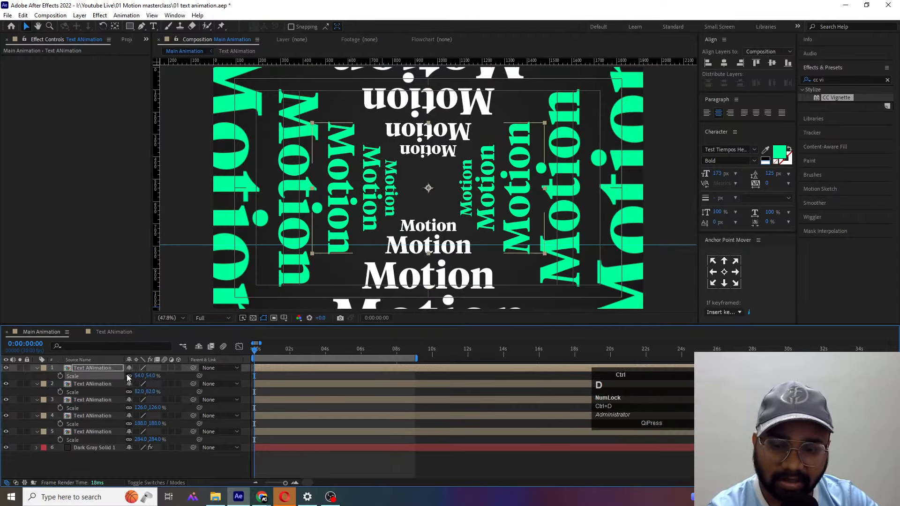
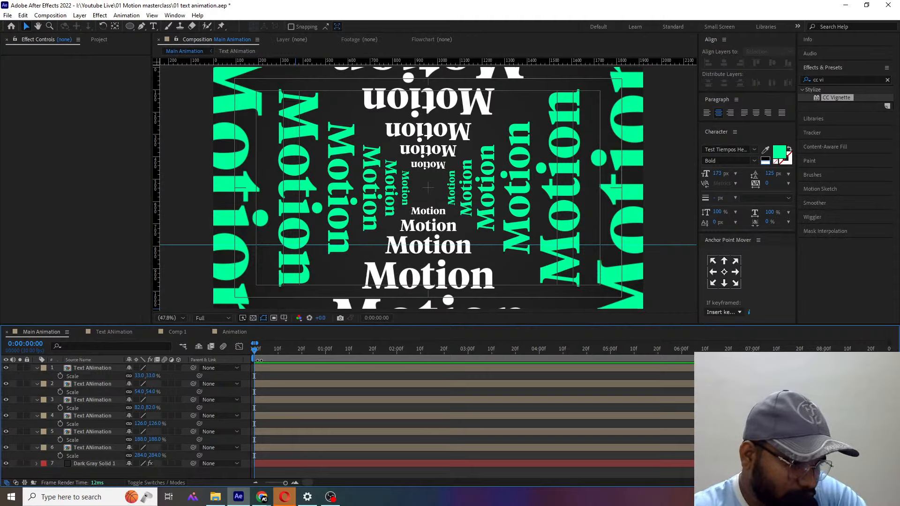
- Offset the 188% and 126% Text ANimation copies so they start at frames 2 and 4 of the Main Animation composition
scroll(261, 360, "up", 1)
key("Page_Down")
key("Page_Down")
left_click_drag(256, 432, 264, 431)
key("Page_Down")
key("Page_Down")
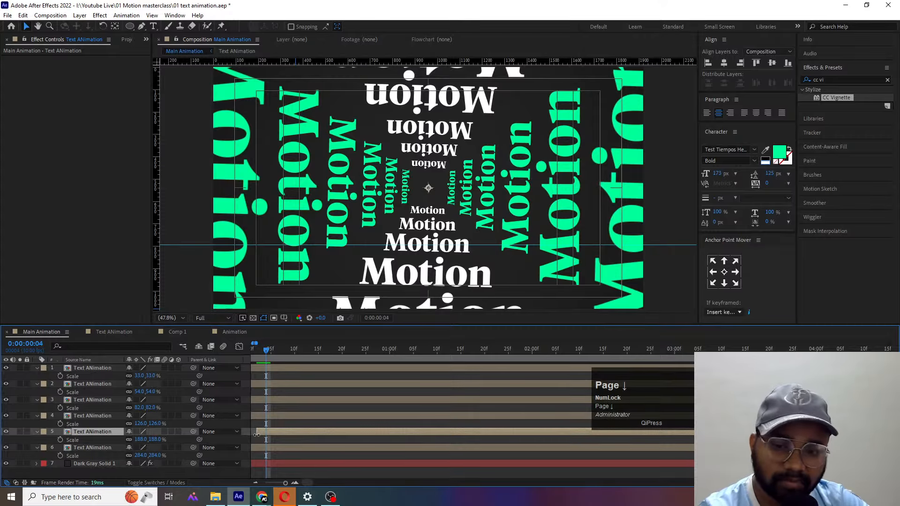
left_click(265, 417)
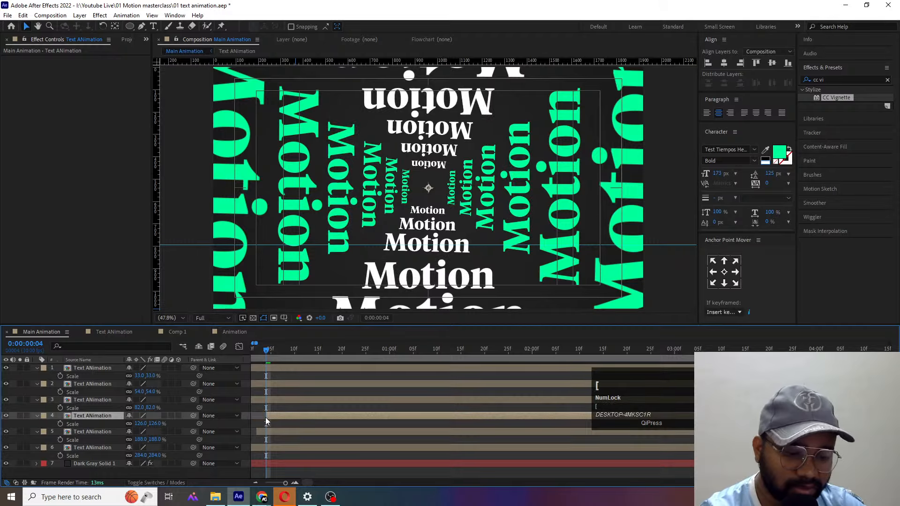
- Offset the 82% and 54% Text ANimation copies so they start at frames 6 and 8
key("Page_Down")
key("Page_Down")
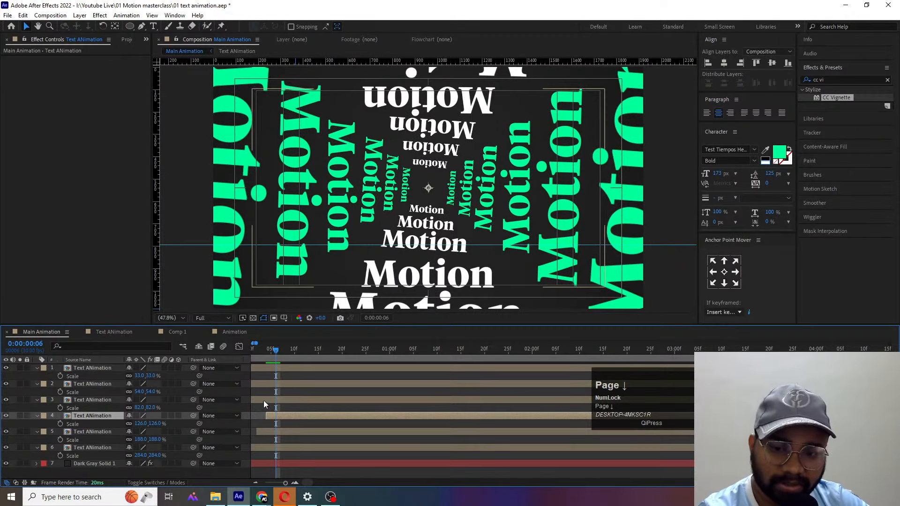
left_click(263, 401)
key("bracketleft")
key("Page_Down")
key("Page_Down")
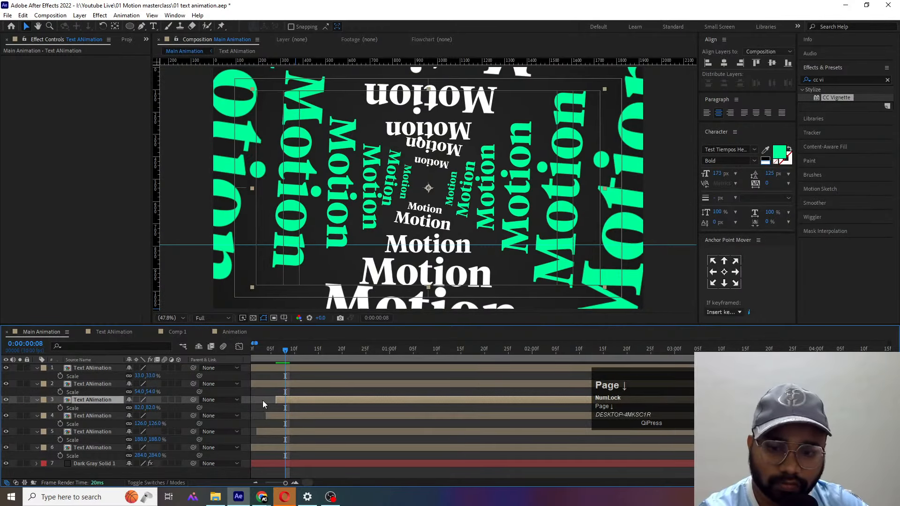
left_click(265, 385)
key("bracketleft")
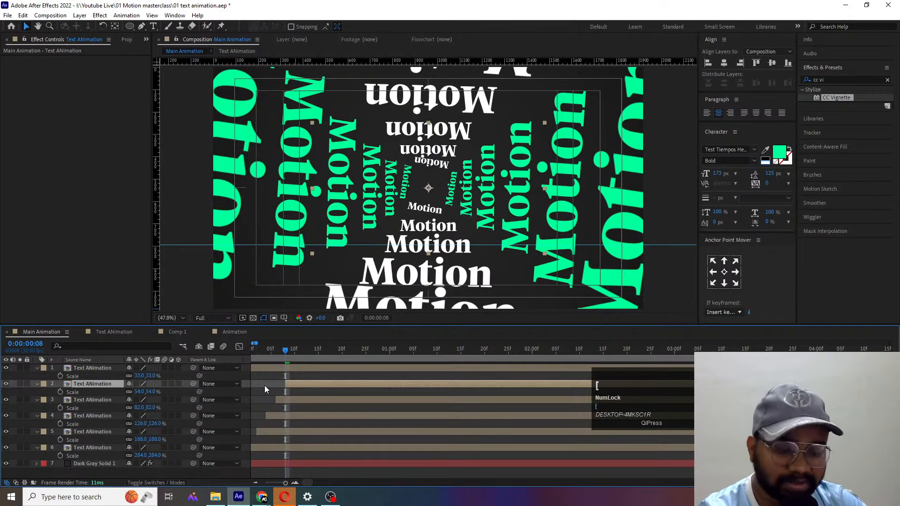
- Offset the innermost 33% Text ANimation copy so it starts at frame 10
key("Page_Down")
key("Page_Down")
left_click(282, 367)
key("bracketleft")
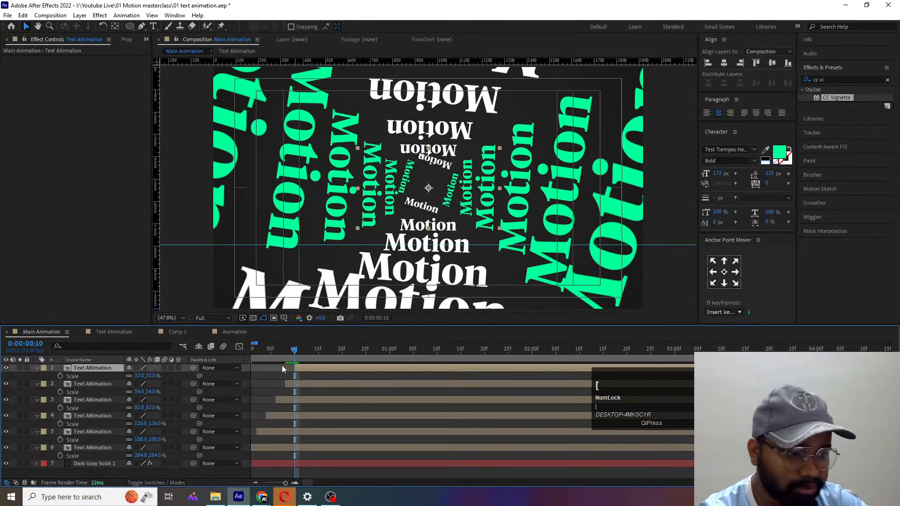
- Examine the Time Remap keyframes of the six staggered Text ANimation layers, and collapse the layers' properties
key("minus")
key("minus")
key("minus")
left_click(265, 377)
key("u")
key("i")
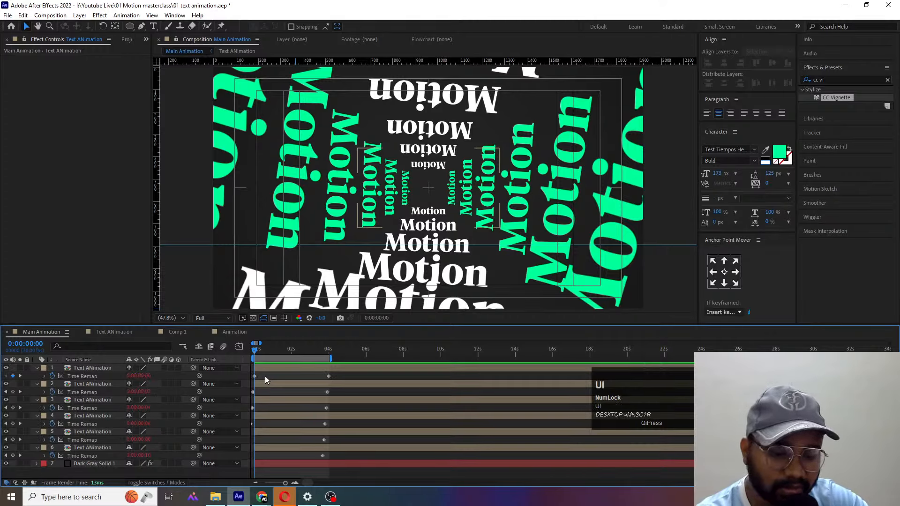
key("equal")
key("equal")
left_click(265, 376)
key("u")
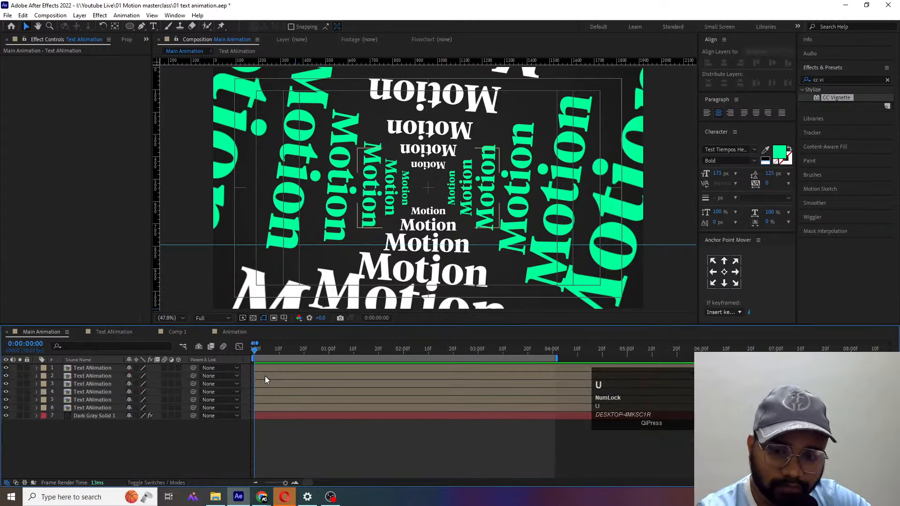
- Add an adjustment layer above the Text ANimation copies and apply the Noise effect to it
key("ctrl+alt+y")
left_click(838, 80)
type("nois")
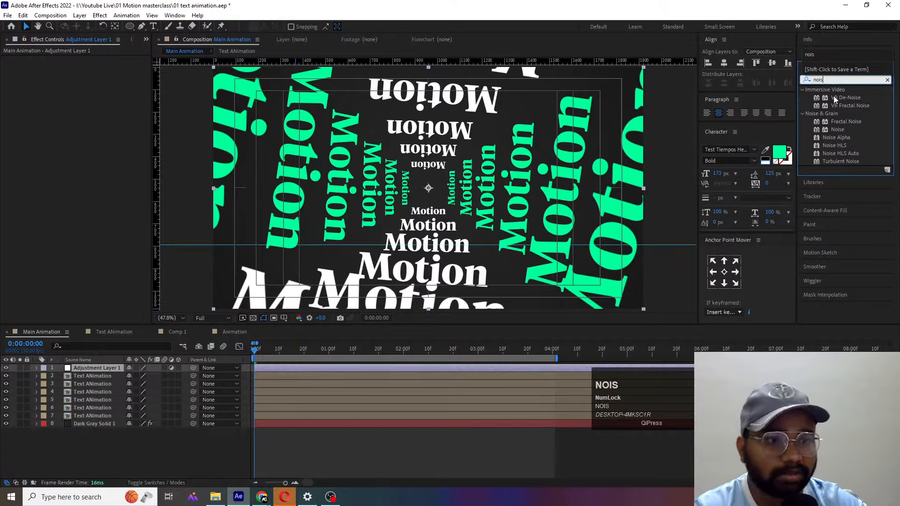
left_click(832, 129)
double_click(832, 129)
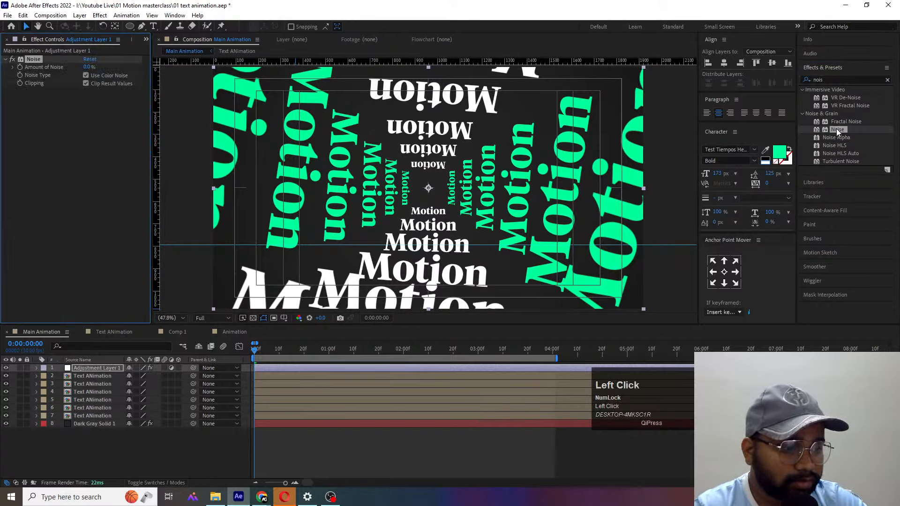